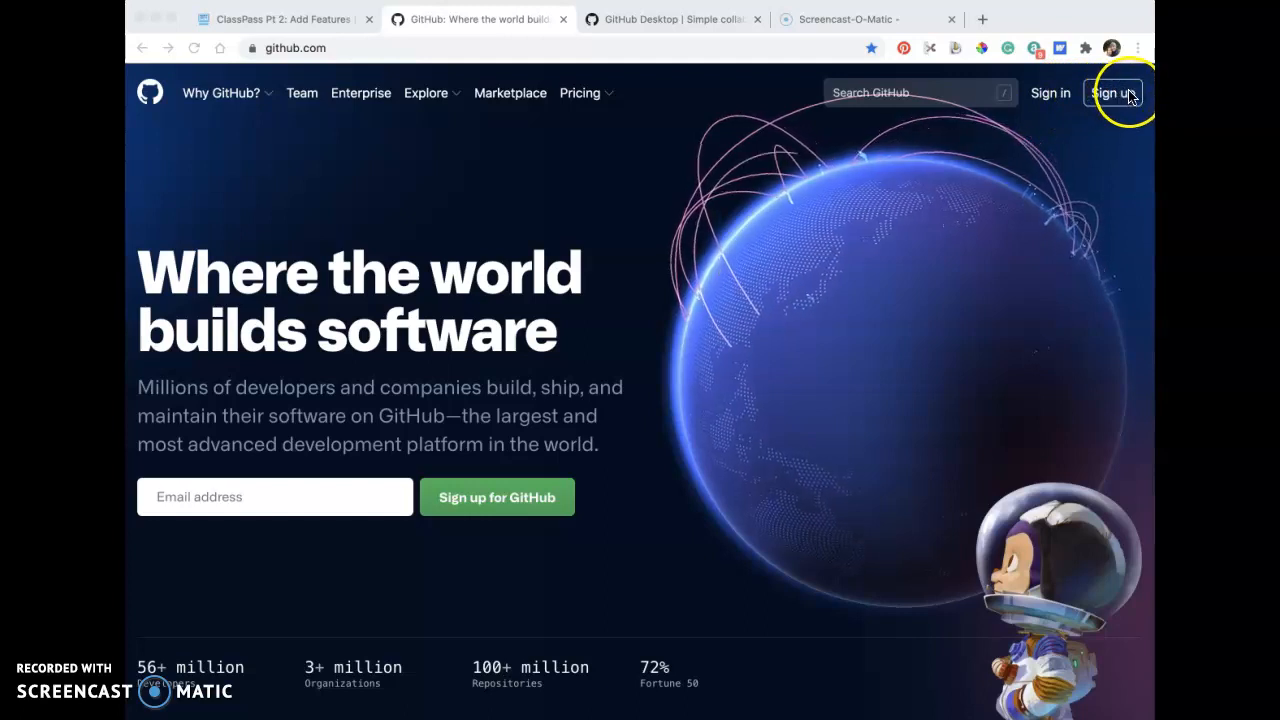
Sign in to GitHub with the saved account credentials and dismiss the open source funding notice on the dashboard.
{"action": "left_click", "coordinate": [1052, 102]}
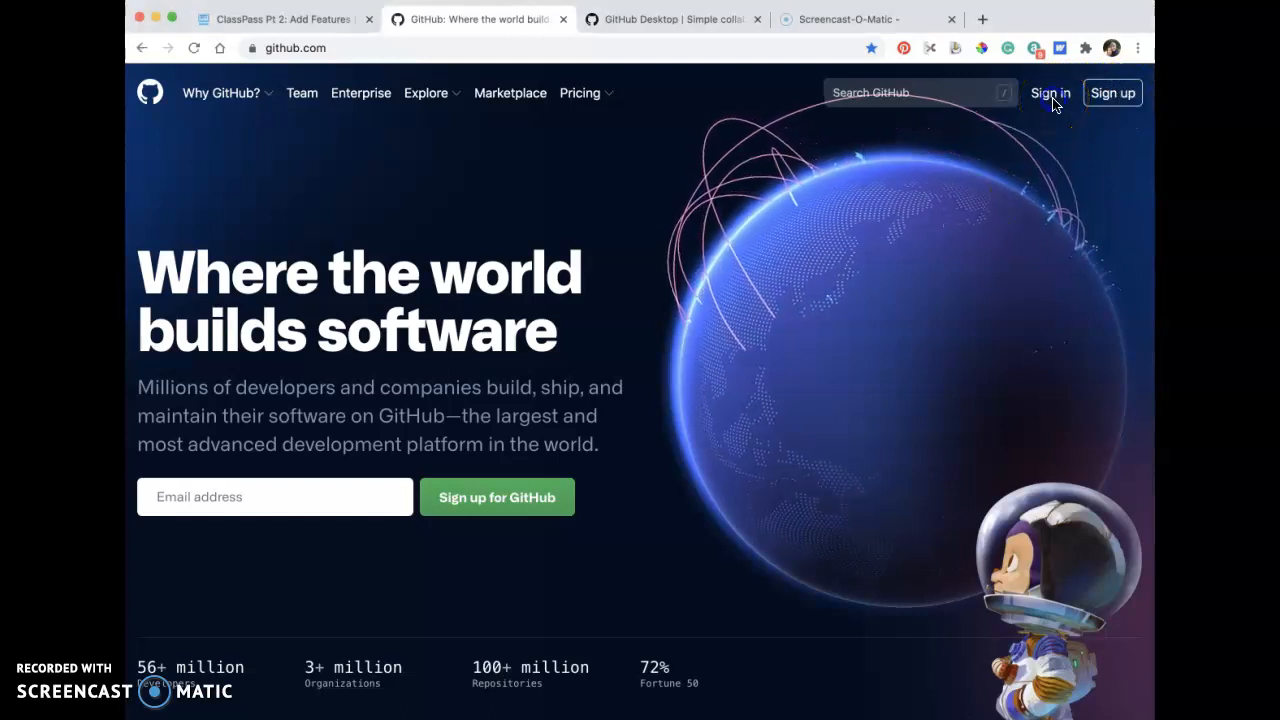
{"action": "left_click", "coordinate": [1054, 102]}
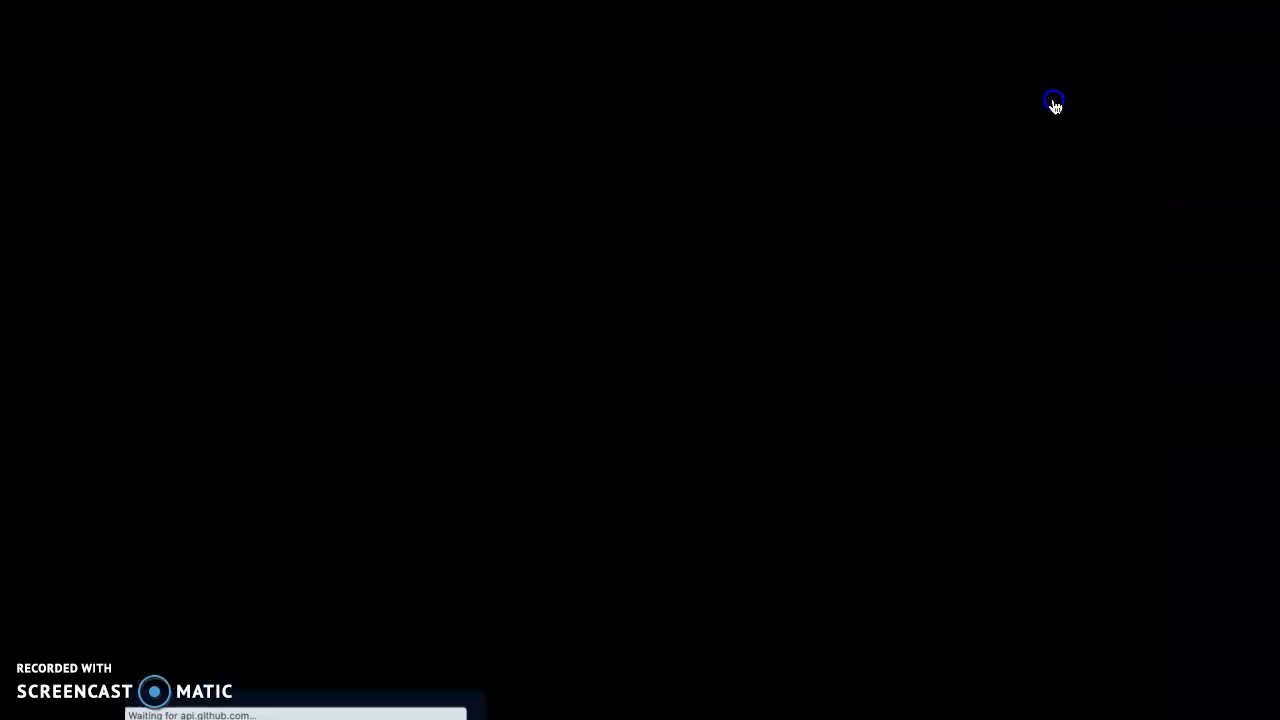
{"action": "left_click", "coordinate": [876, 260]}
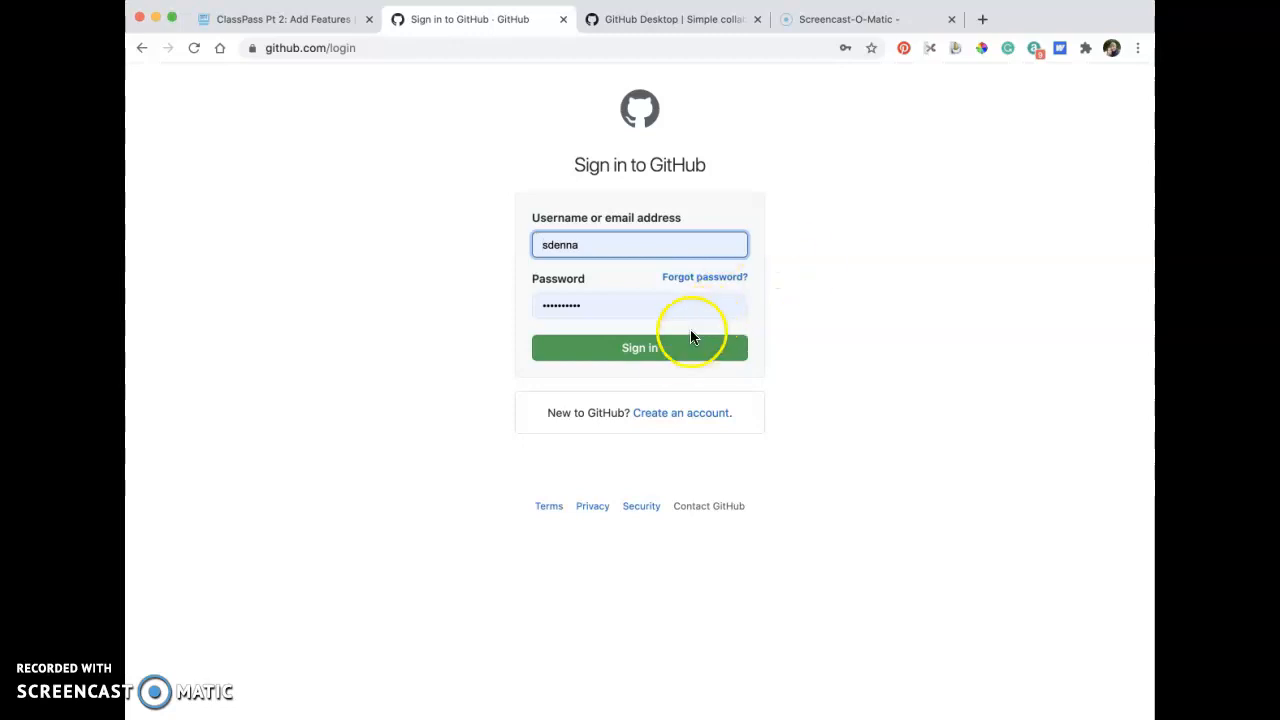
{"action": "left_click", "coordinate": [682, 354]}
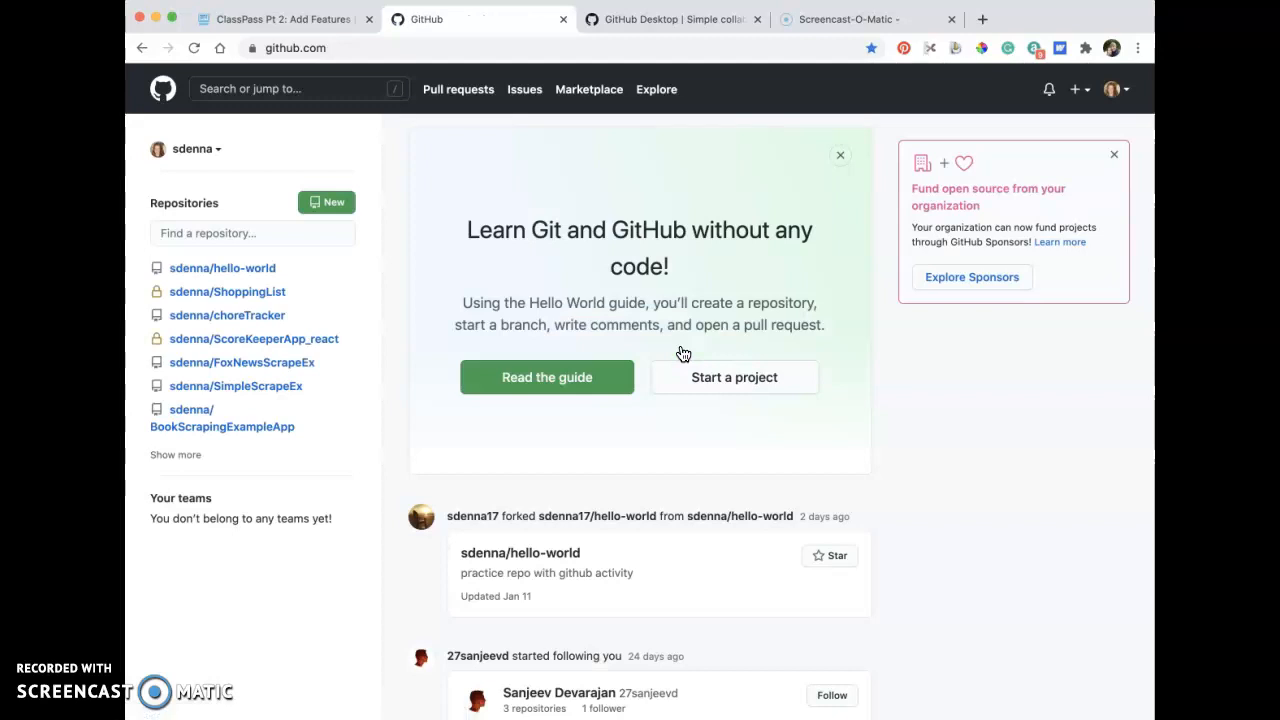
{"action": "left_click", "coordinate": [1115, 156]}
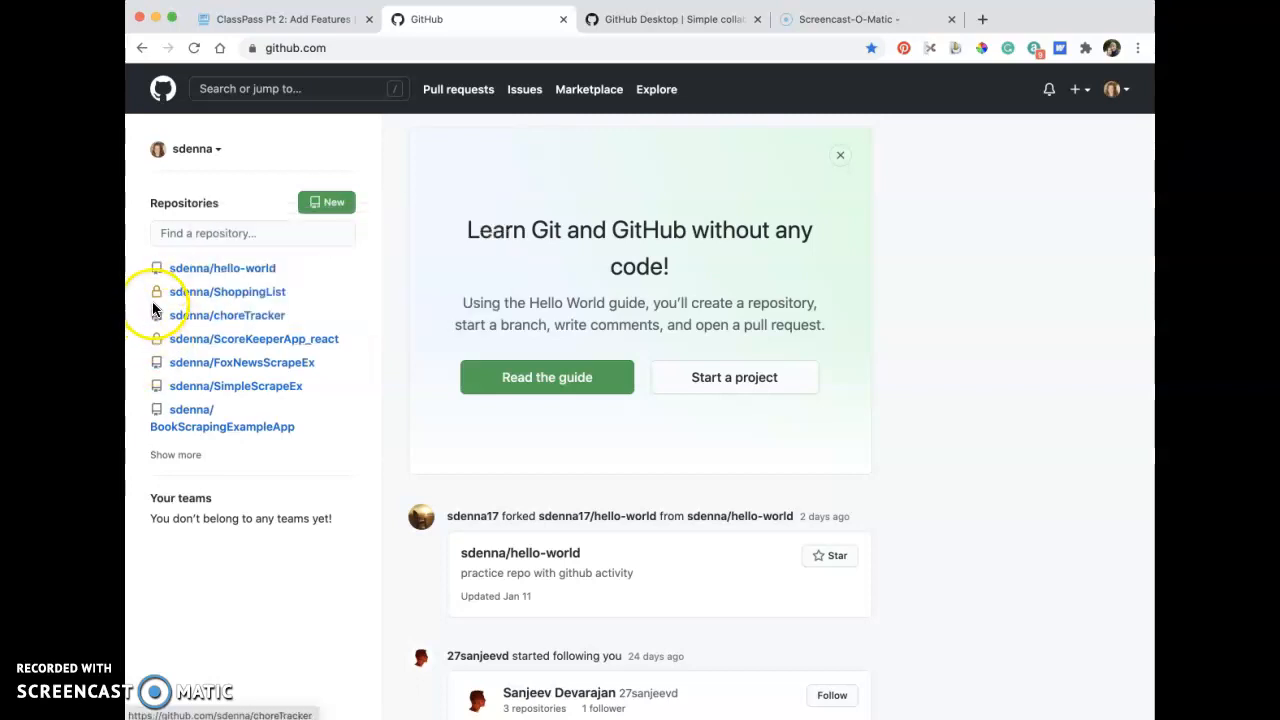
Expand the dashboard's repository list and examine which repositories are public and which are private.
{"action": "mouse_move", "coordinate": [156, 299]}
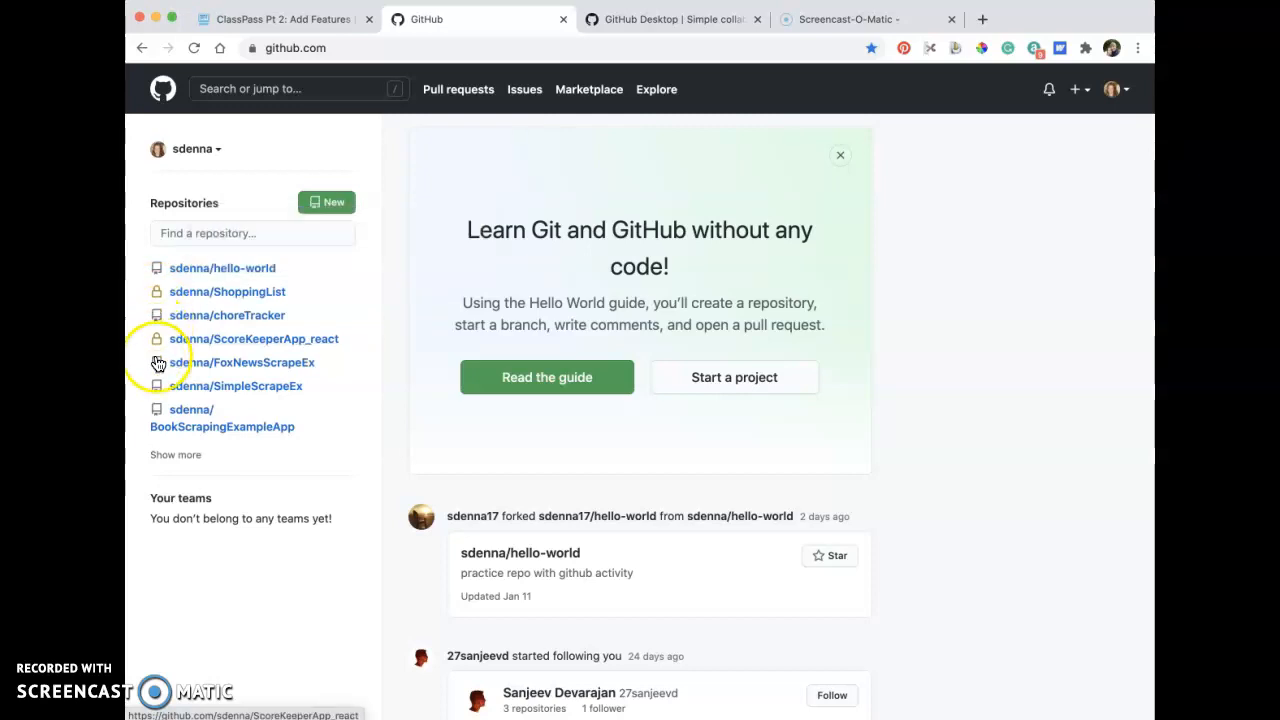
{"action": "mouse_move", "coordinate": [157, 364]}
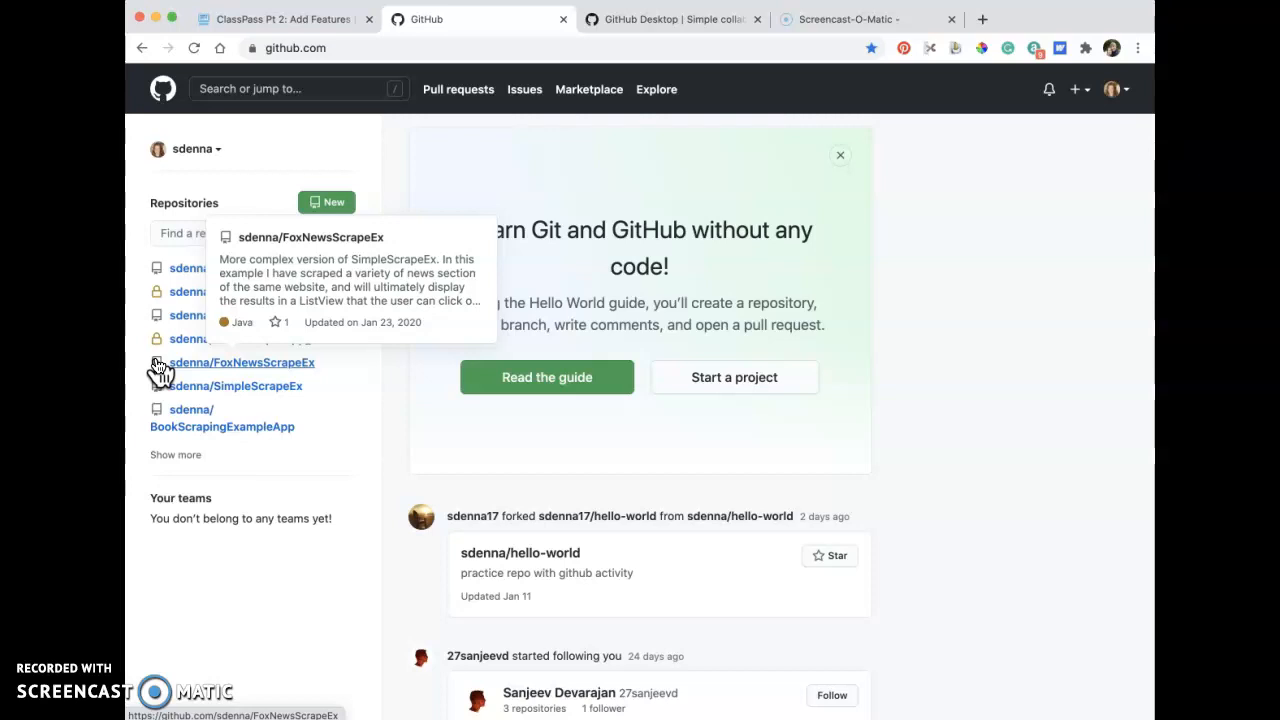
{"action": "left_click", "coordinate": [318, 414]}
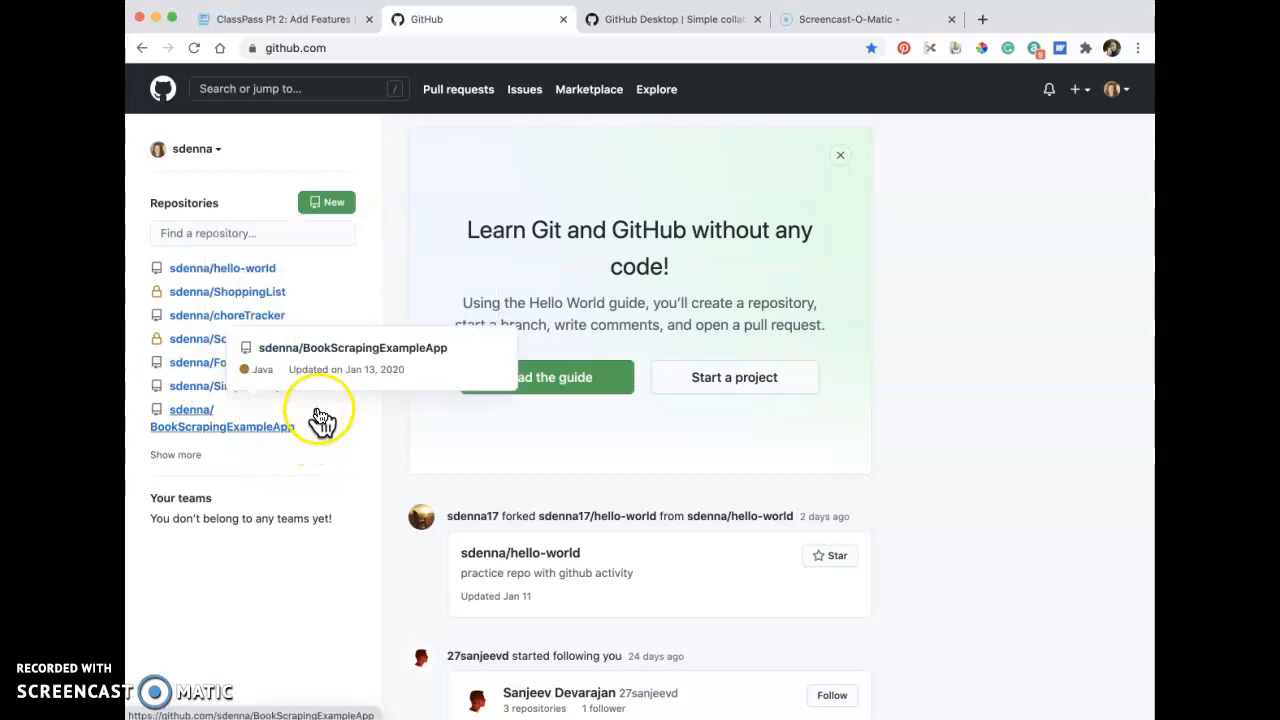
{"action": "scroll", "coordinate": [322, 420], "scroll_direction": "down", "scroll_amount": 1}
{"action": "scroll", "coordinate": [322, 420], "scroll_direction": "up", "scroll_amount": 1}
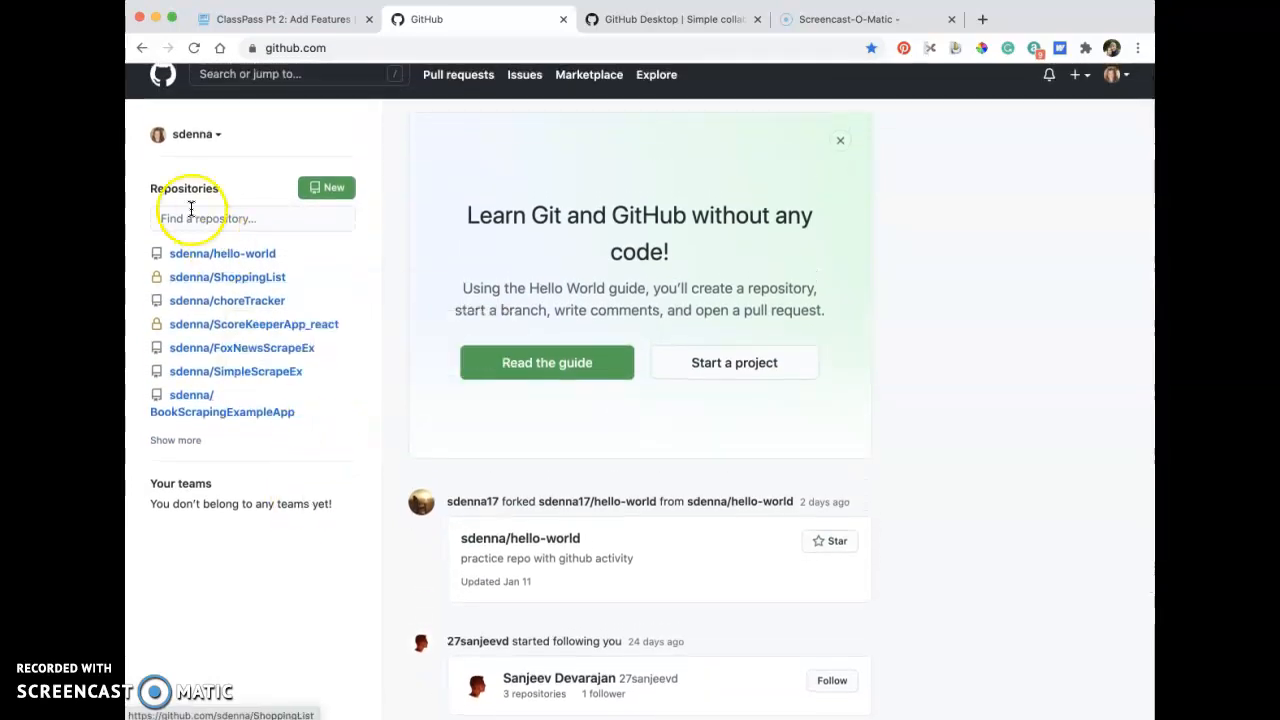
{"action": "left_click", "coordinate": [165, 440]}
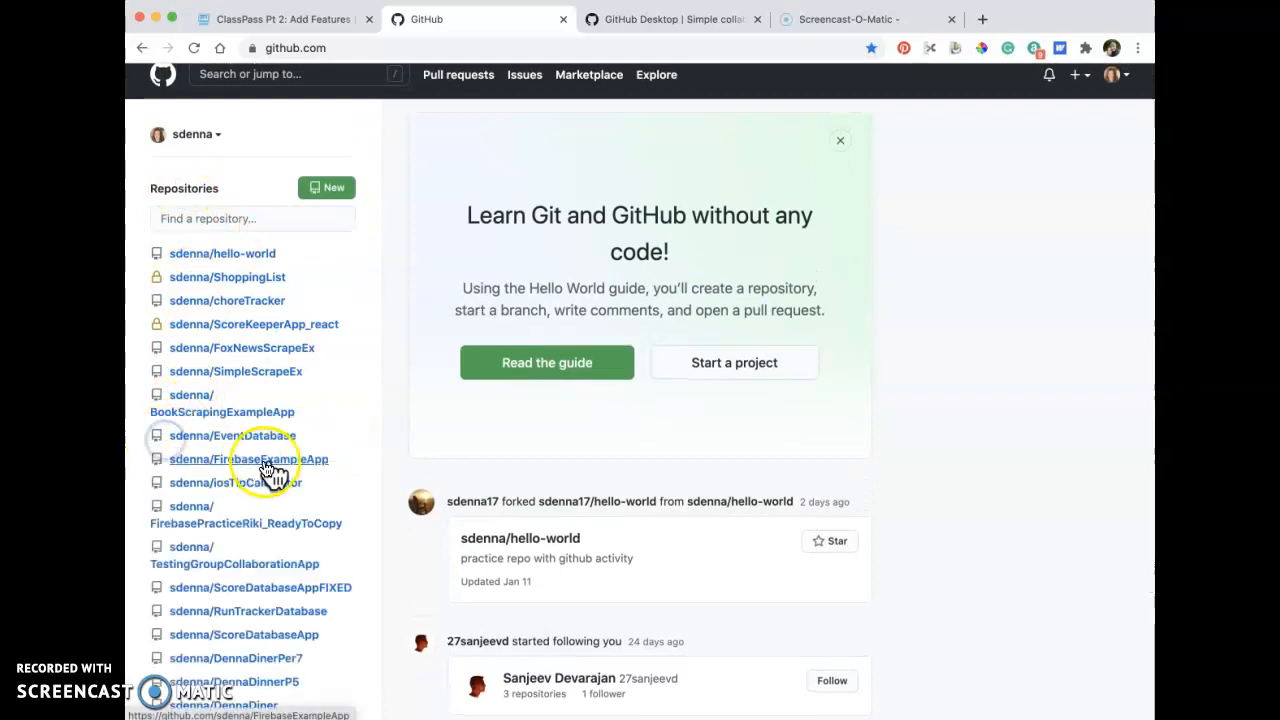
{"action": "scroll", "coordinate": [365, 484], "scroll_direction": "down", "scroll_amount": 5}
{"action": "scroll", "coordinate": [365, 488], "scroll_direction": "down", "scroll_amount": 2}
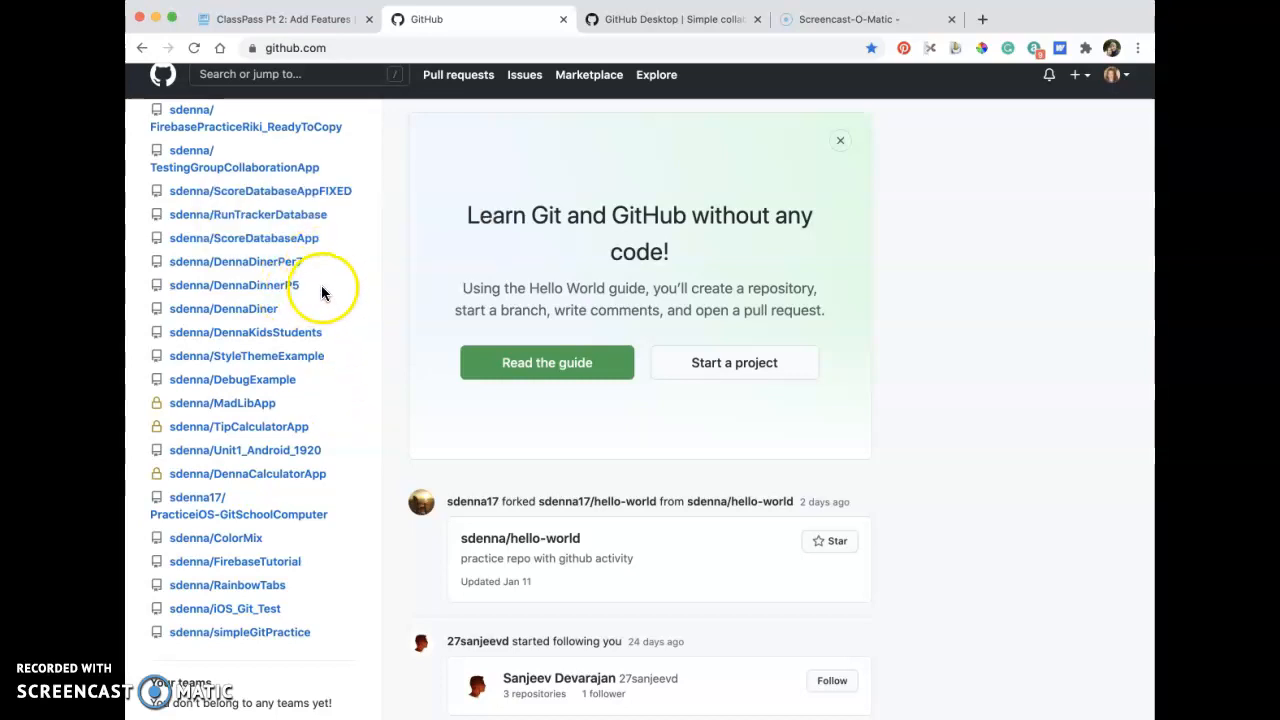
{"action": "scroll", "coordinate": [323, 285], "scroll_direction": "up", "scroll_amount": 1}
{"action": "scroll", "coordinate": [323, 285], "scroll_direction": "down", "scroll_amount": 1}
{"action": "scroll", "coordinate": [323, 285], "scroll_direction": "up", "scroll_amount": 1}
{"action": "scroll", "coordinate": [323, 285], "scroll_direction": "down", "scroll_amount": 1}
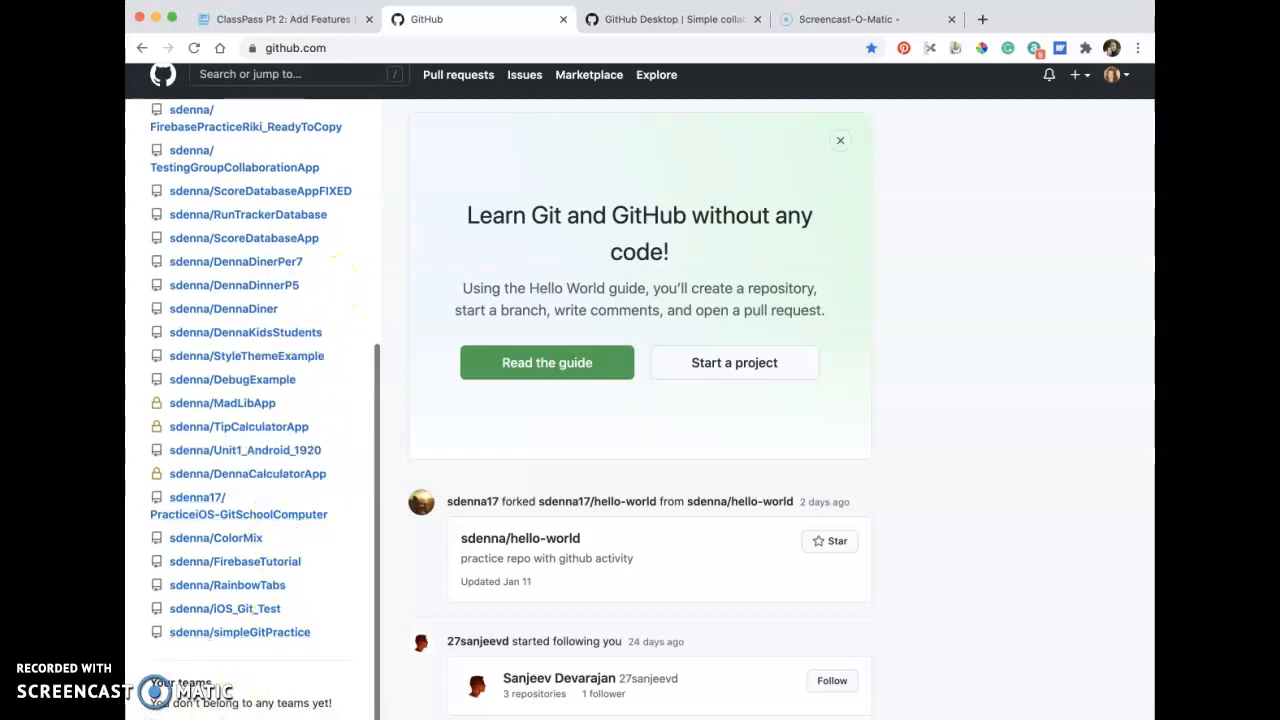
{"action": "scroll", "coordinate": [451, 424], "scroll_direction": "up", "scroll_amount": 1}
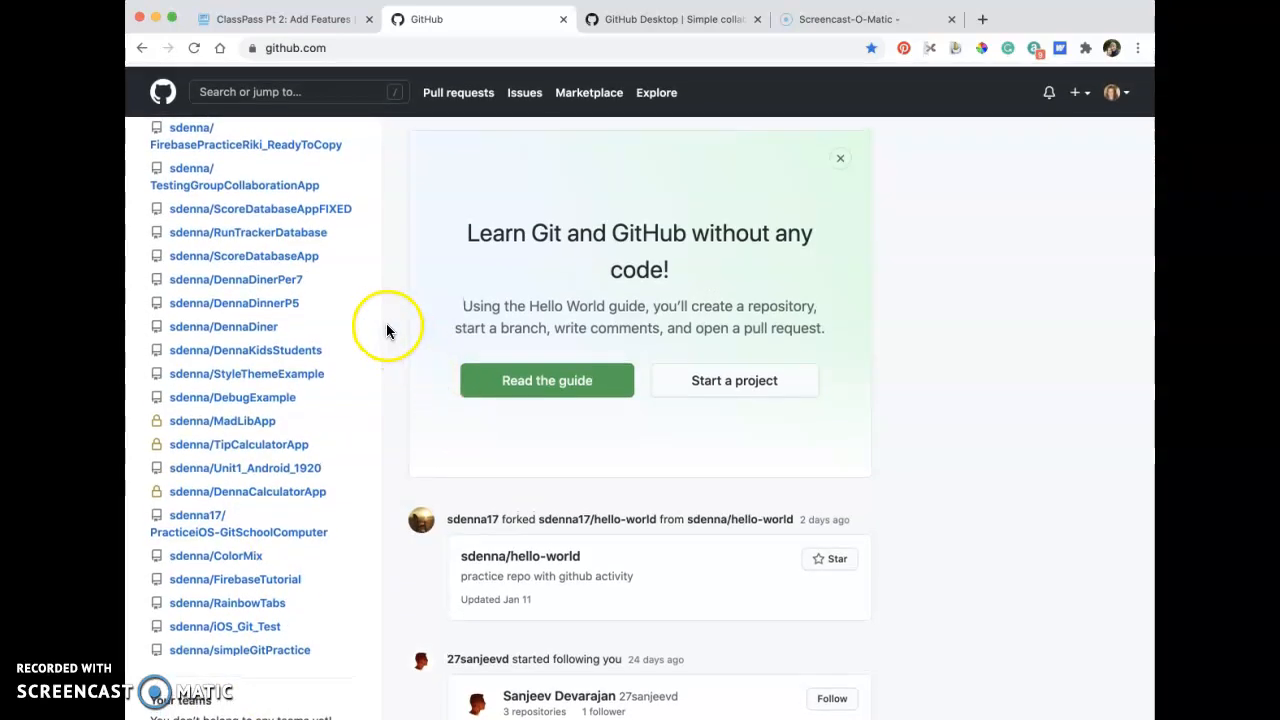
{"action": "scroll", "coordinate": [369, 323], "scroll_direction": "up", "scroll_amount": 8}
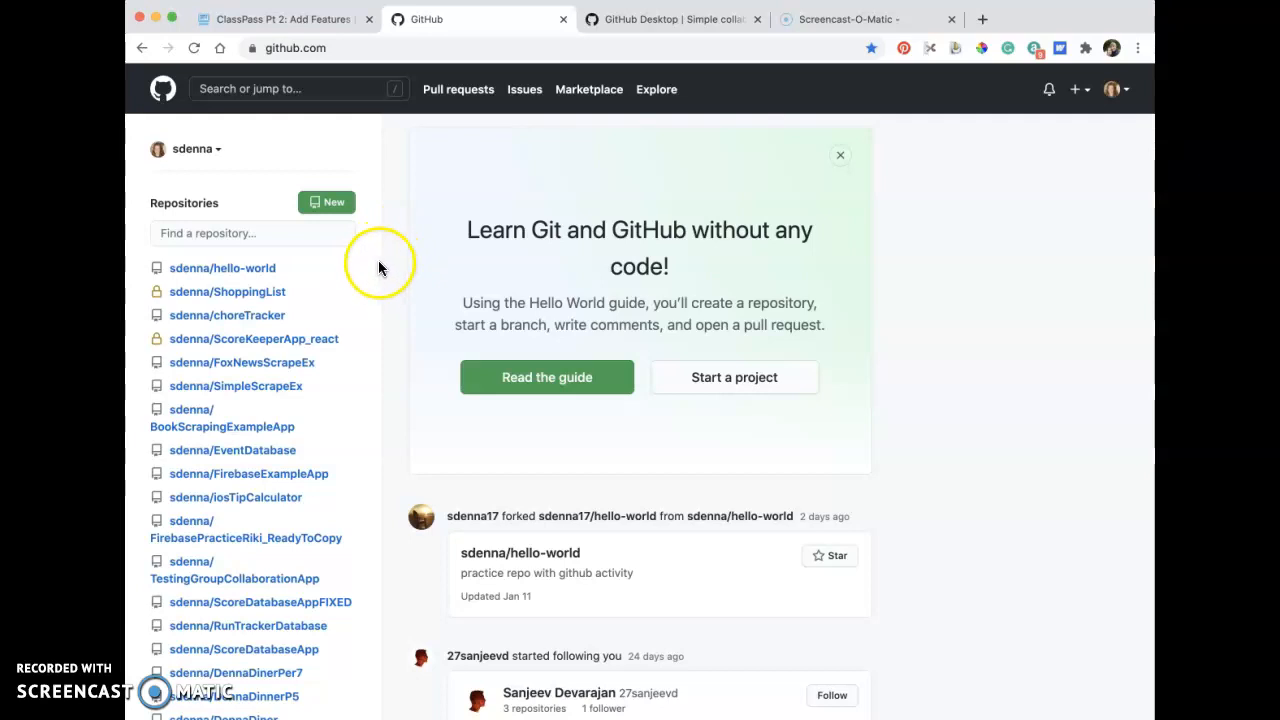
View the GitHub Desktop download page and switch to the GitHub Desktop application.
{"action": "left_click", "coordinate": [619, 21]}
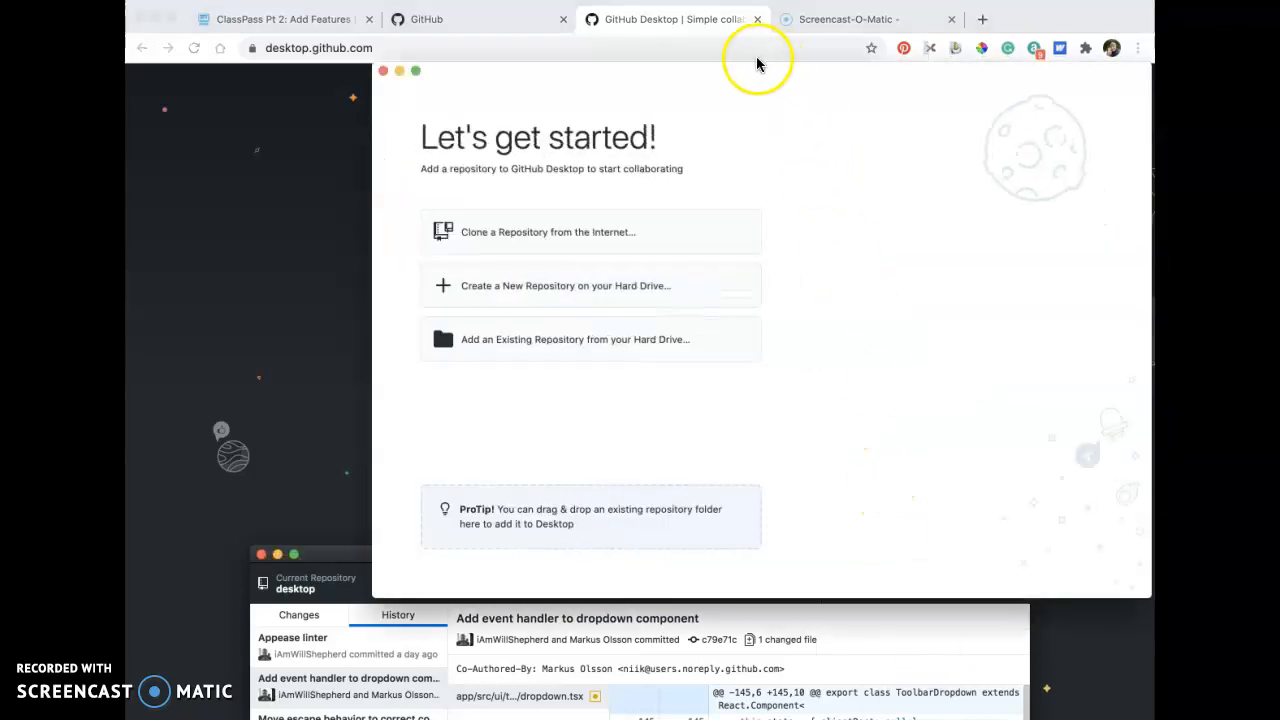
{"action": "left_click_drag", "start_coordinate": [737, 75], "coordinate": [646, 116]}
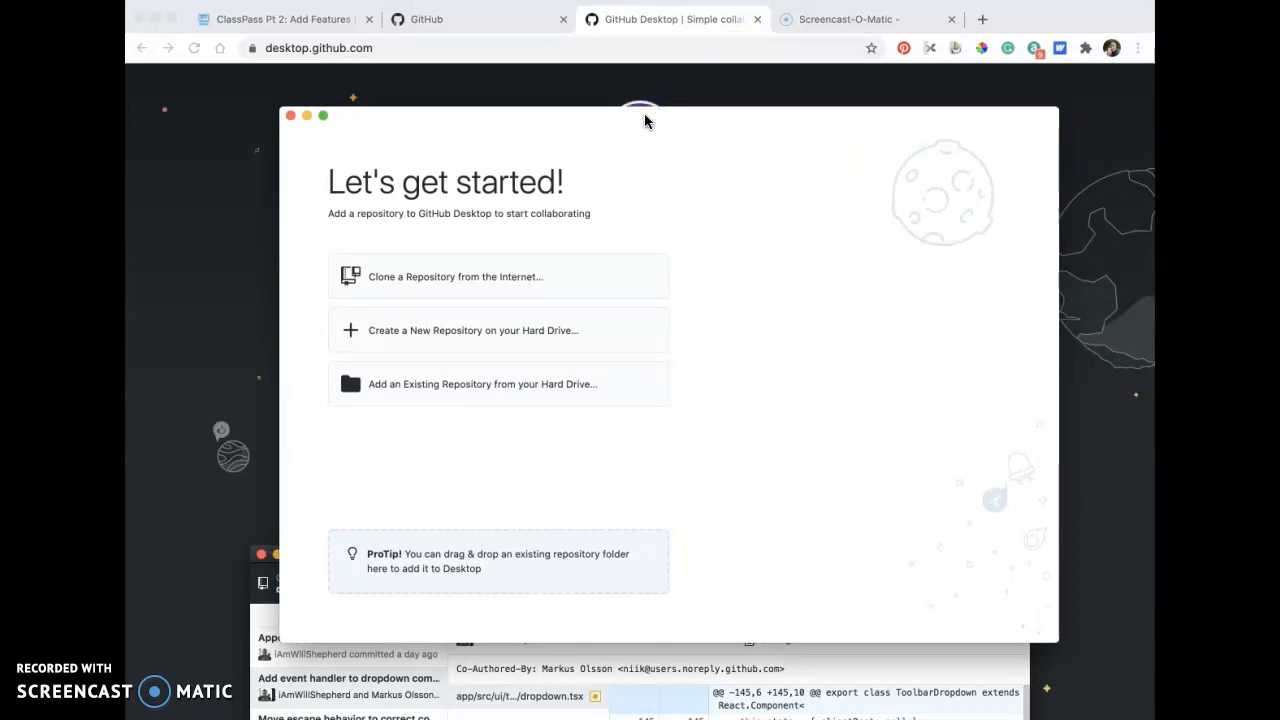
{"action": "left_click", "coordinate": [324, 118]}
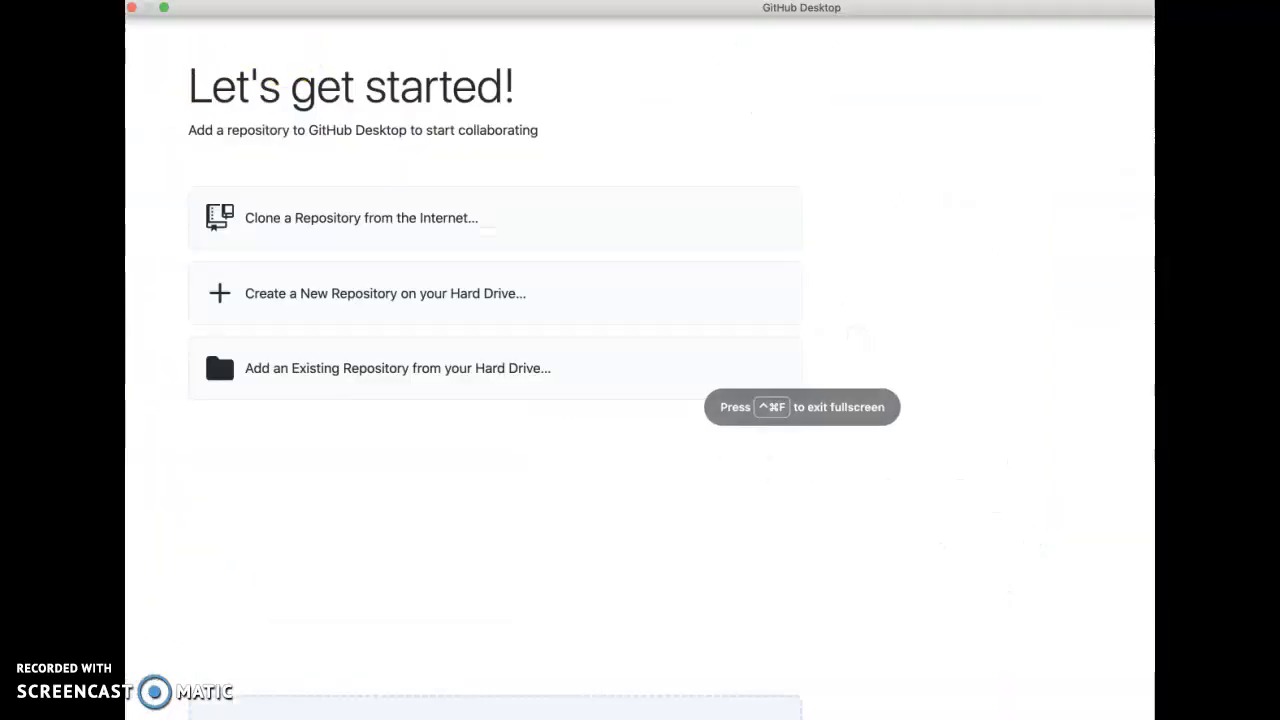
{"action": "left_click", "coordinate": [164, 7]}
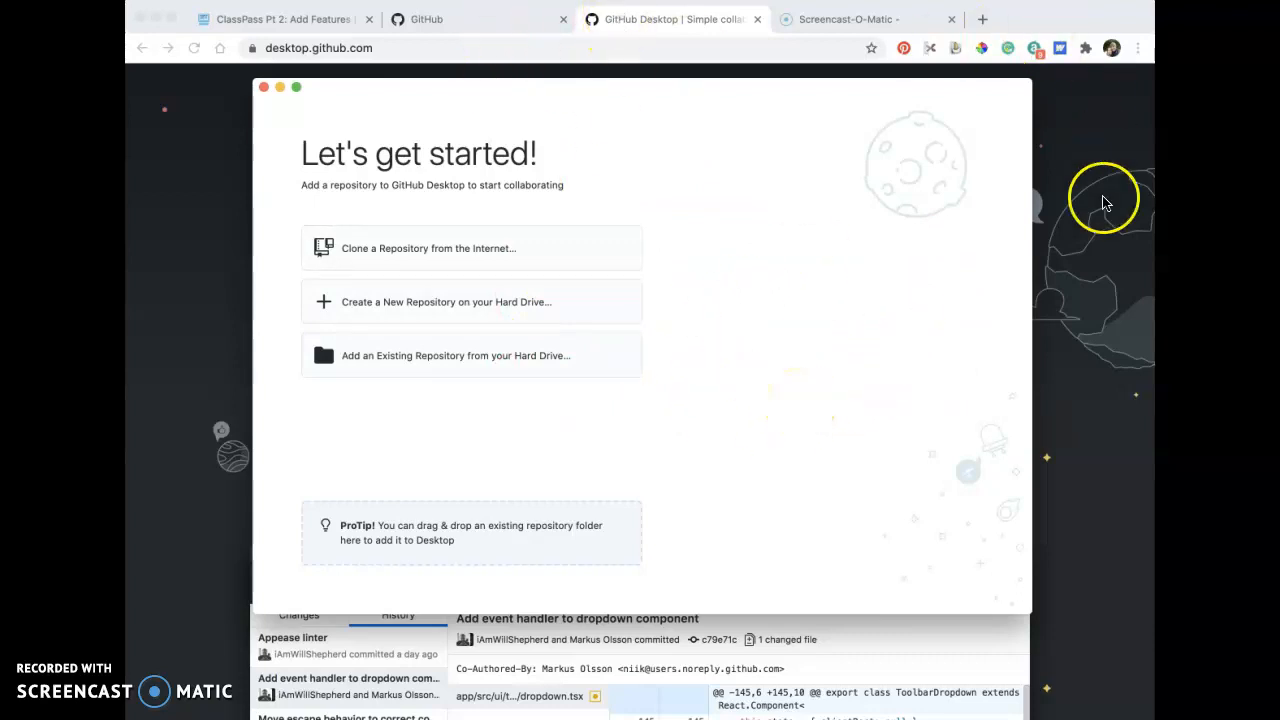
{"action": "left_click", "coordinate": [1105, 150]}
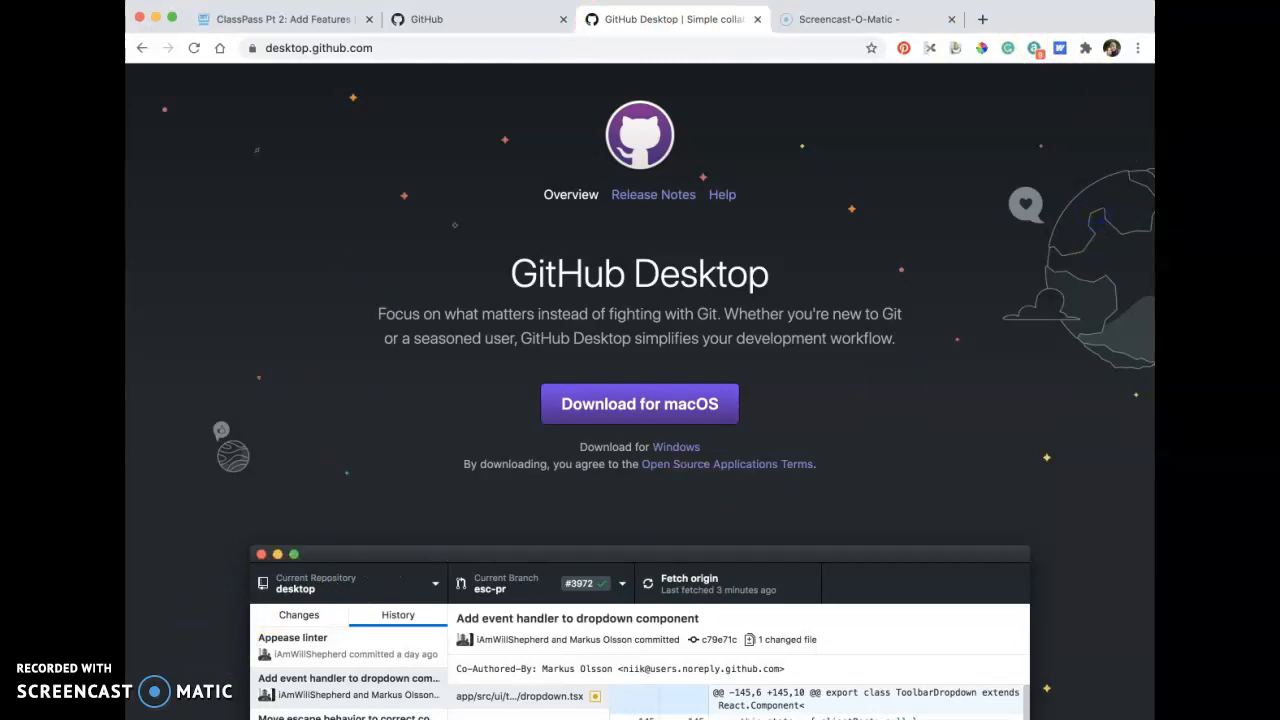
{"action": "key", "text": "super+Tab"}
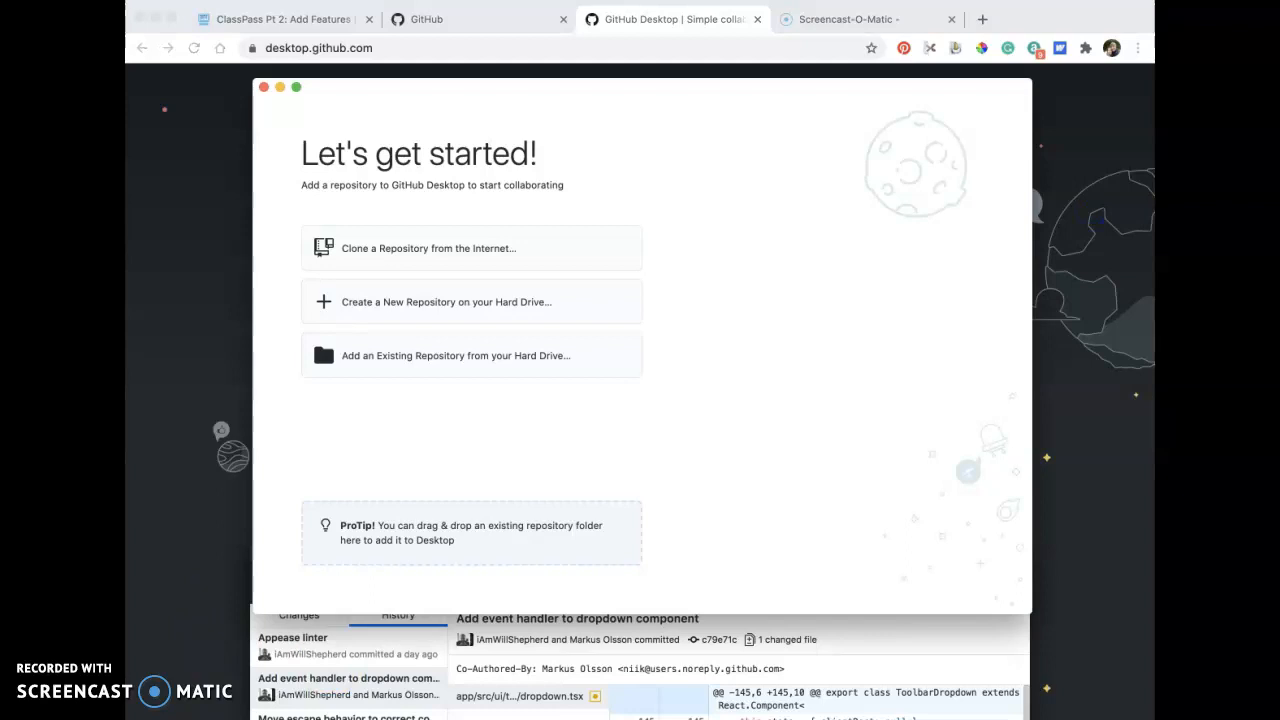
Open the account preferences of GitHub Desktop.
{"action": "left_click", "coordinate": [274, 1]}
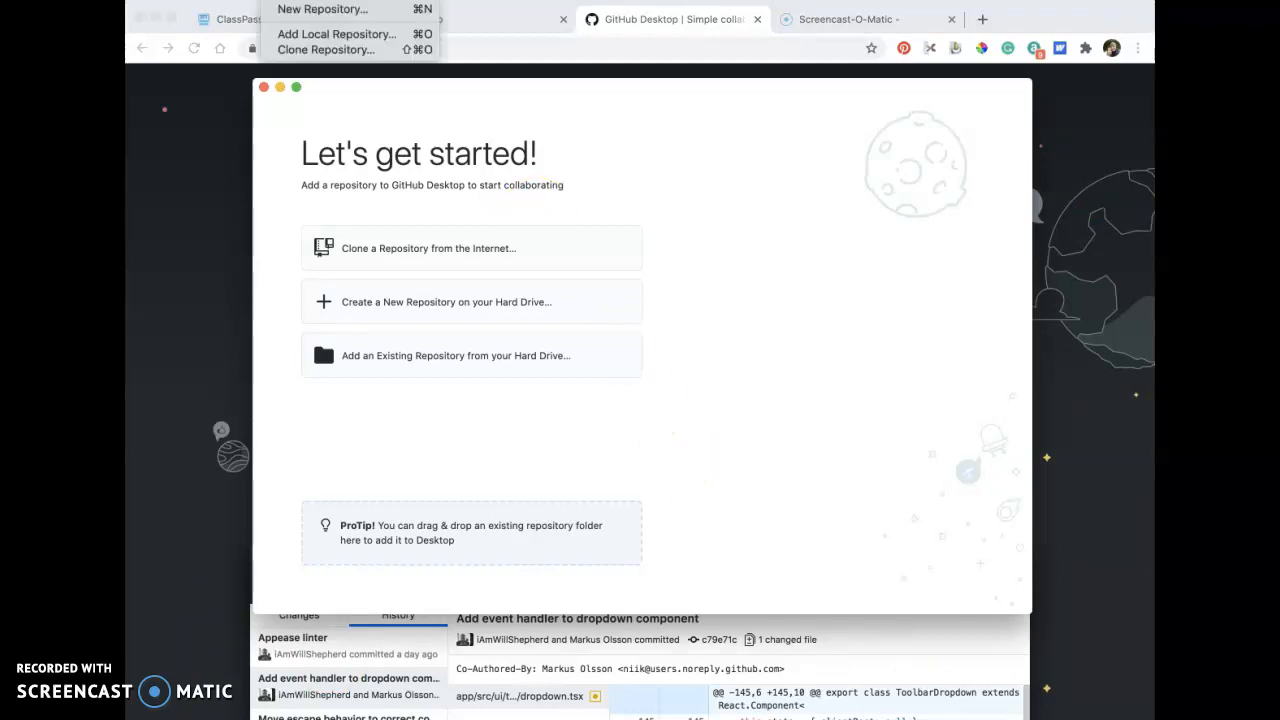
{"action": "mouse_move", "coordinate": [212, 1]}
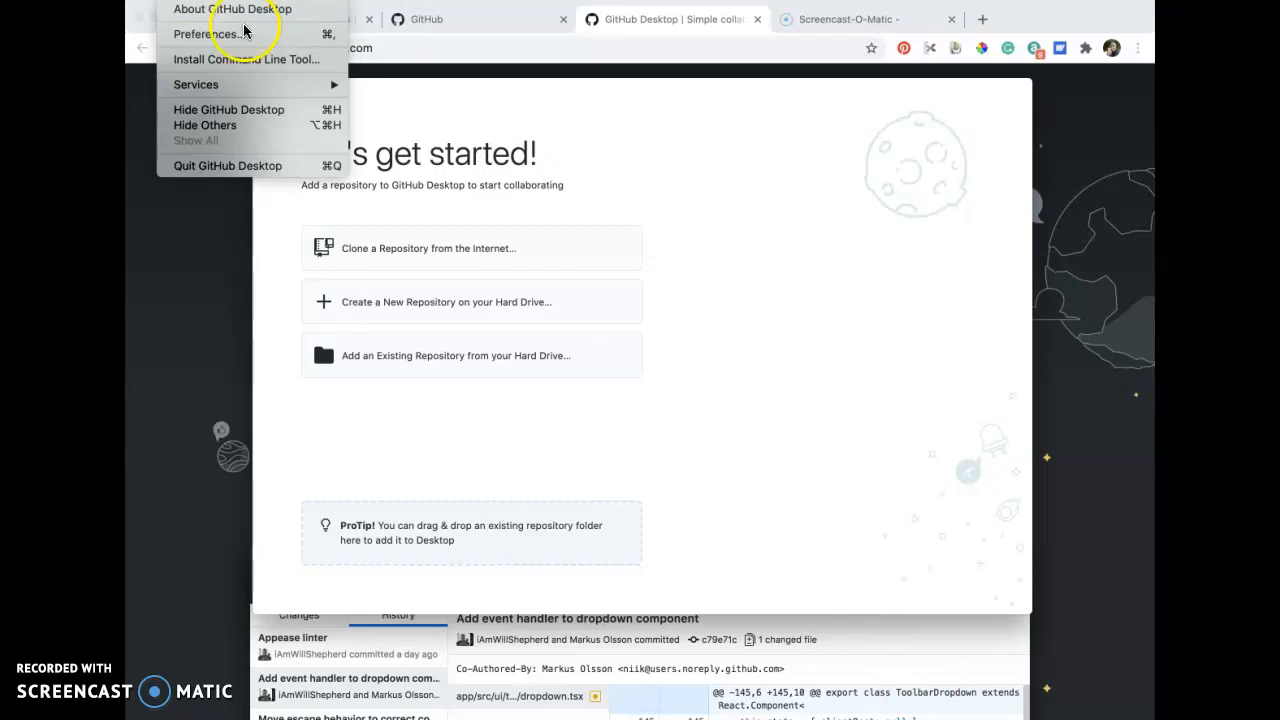
{"action": "mouse_move", "coordinate": [250, 86]}
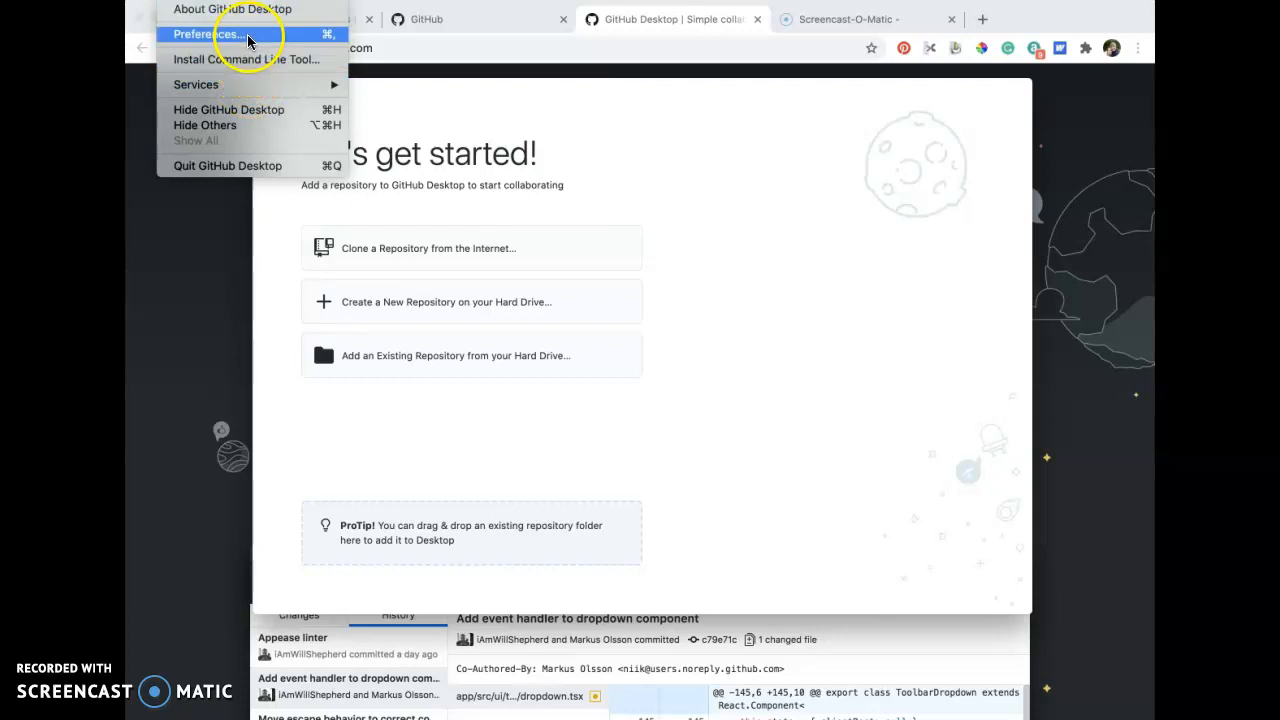
{"action": "left_click", "coordinate": [250, 34]}
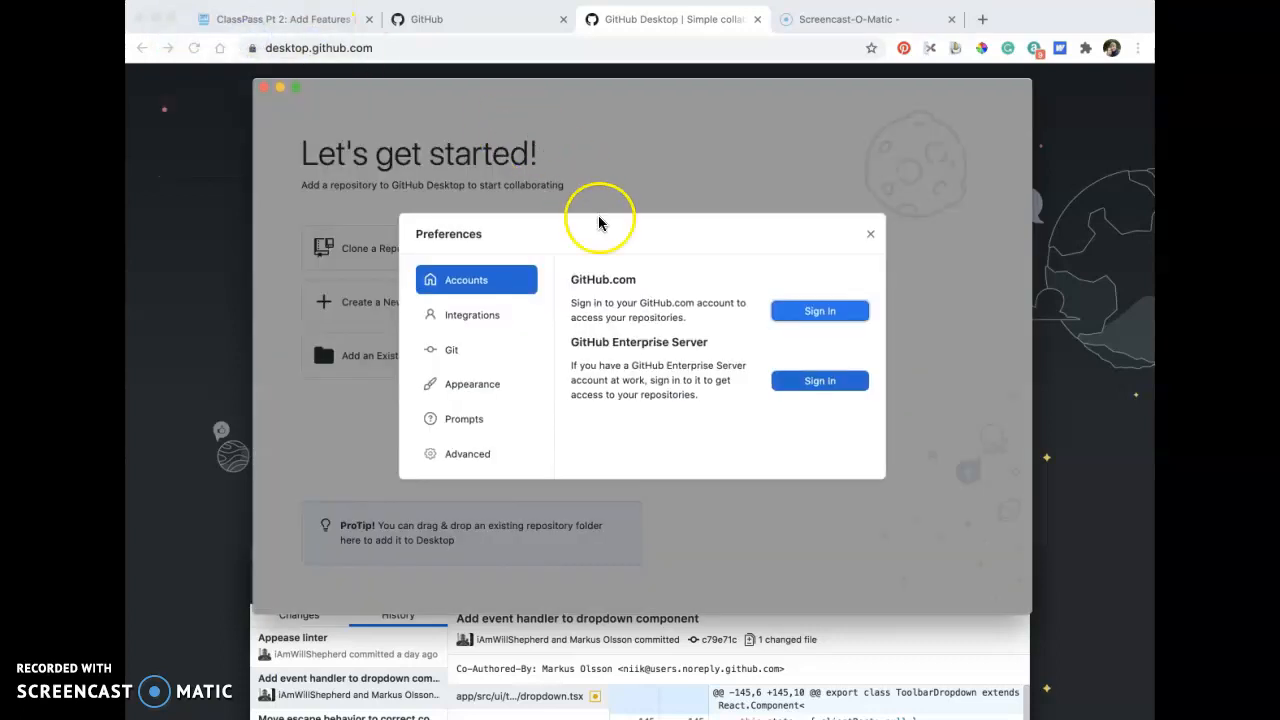
{"action": "left_click", "coordinate": [588, 245]}
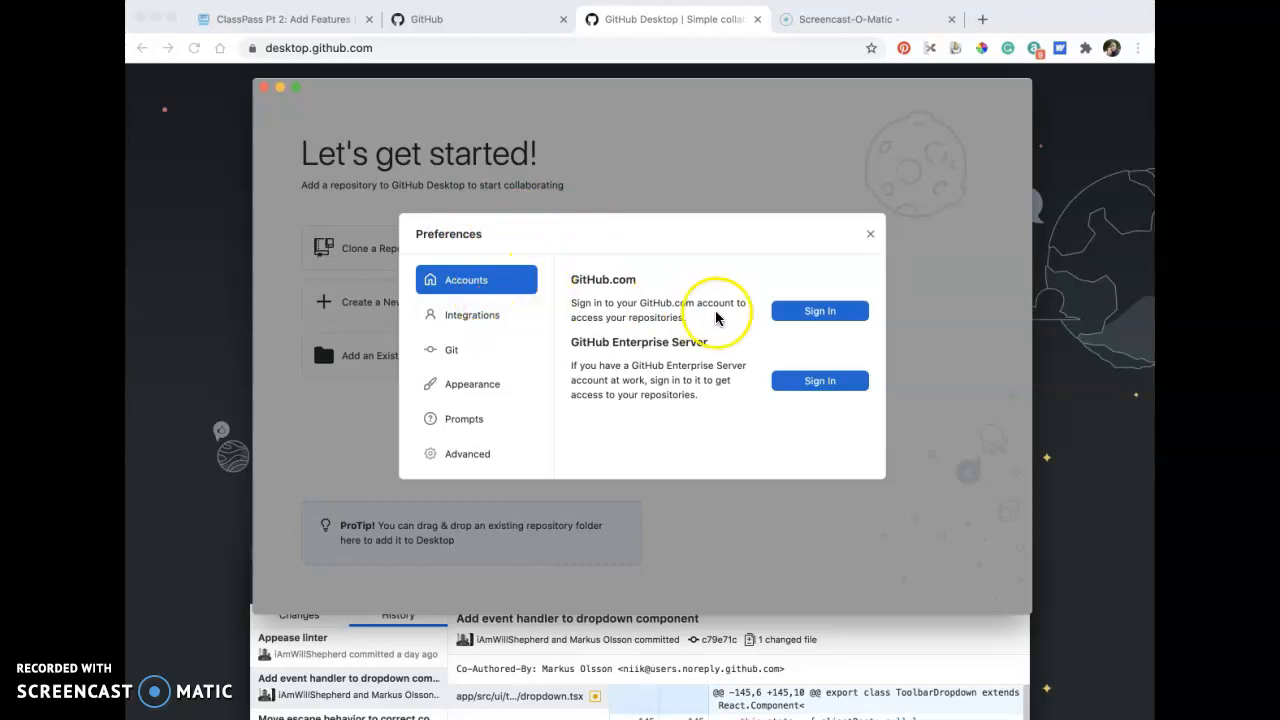
Sign in to the GitHub.com account through the browser and allow it to reopen GitHub Desktop.
{"action": "left_click", "coordinate": [818, 313]}
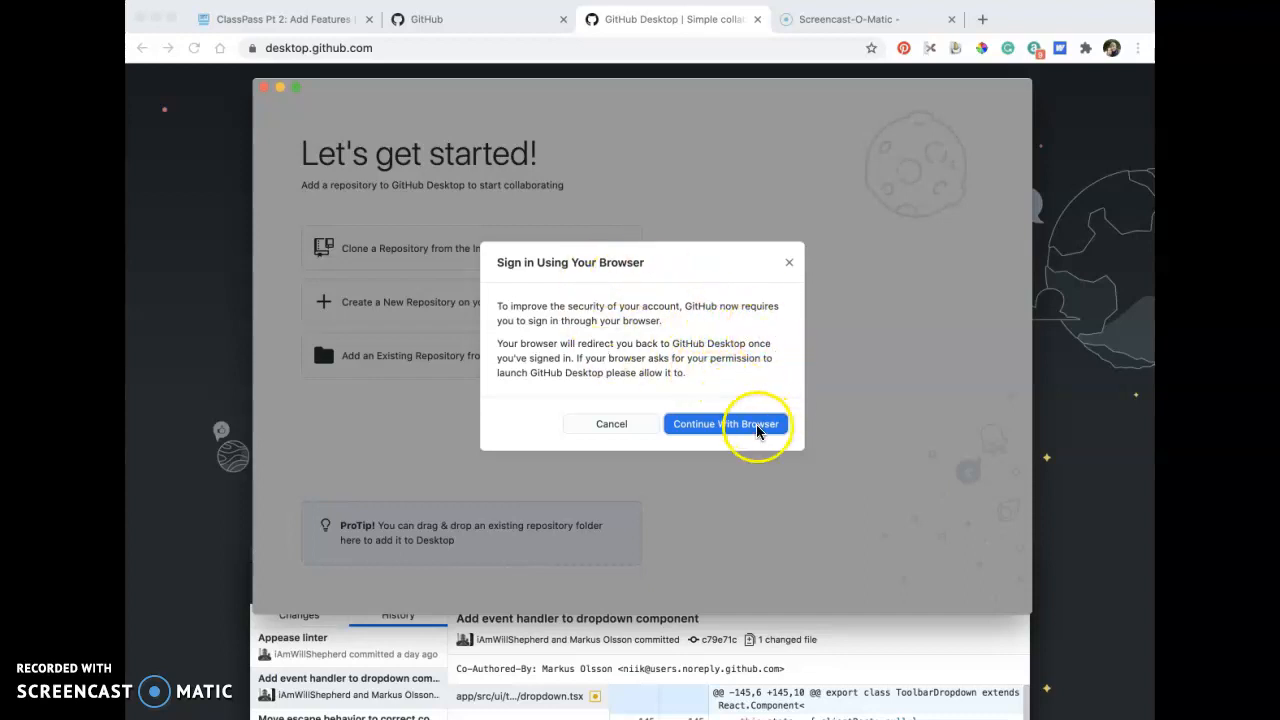
{"action": "left_click", "coordinate": [753, 428]}
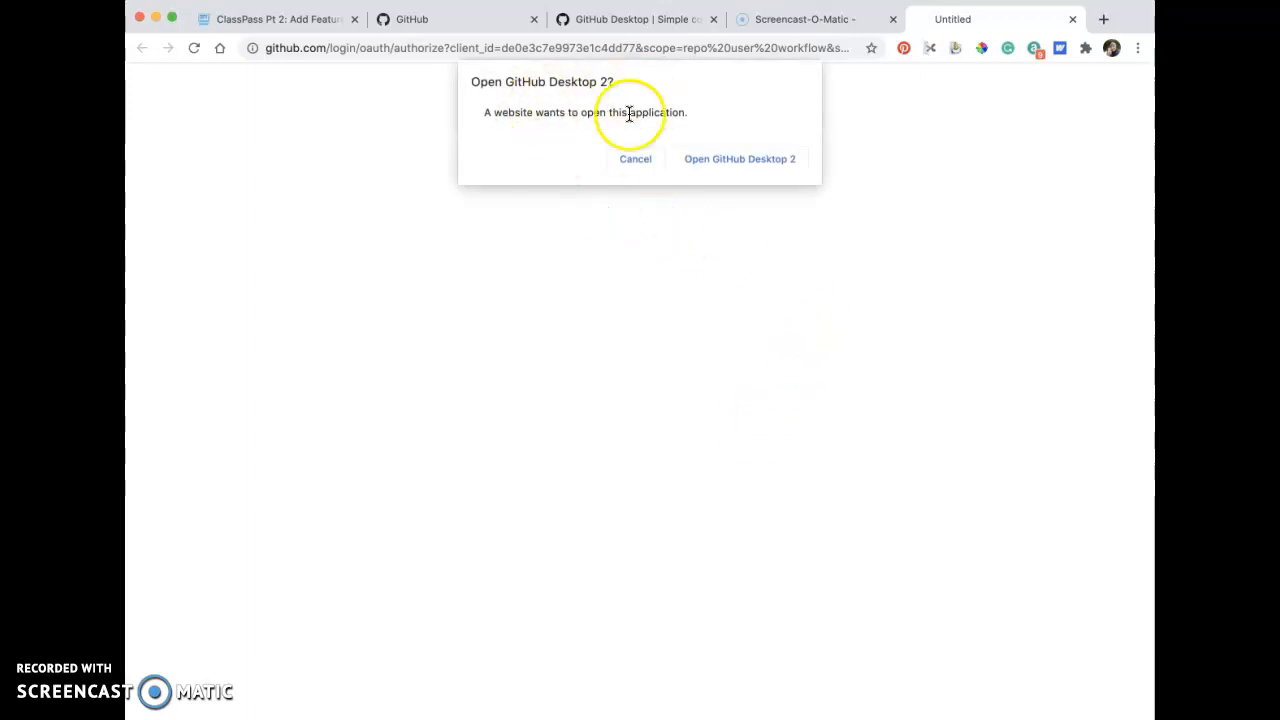
{"action": "left_click", "coordinate": [726, 160]}
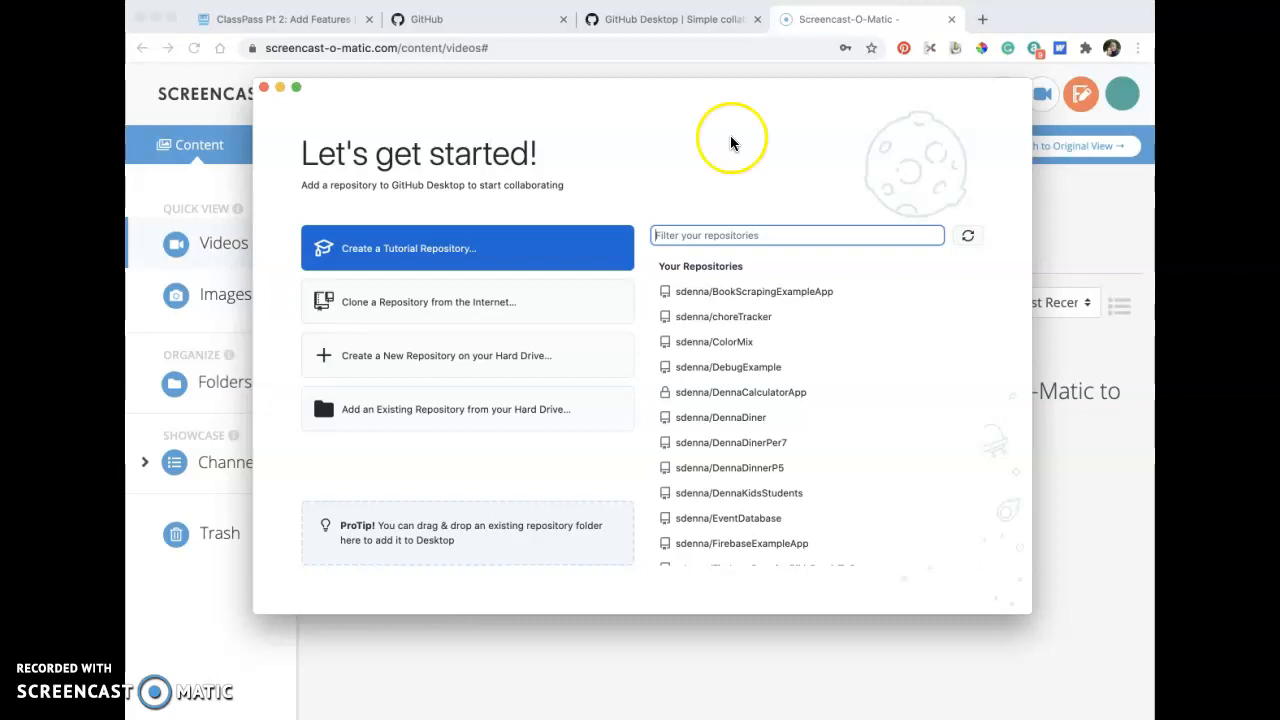
Examine the list of the account's repositories available in GitHub Desktop.
{"action": "scroll", "coordinate": [792, 440], "scroll_direction": "down", "scroll_amount": 10}
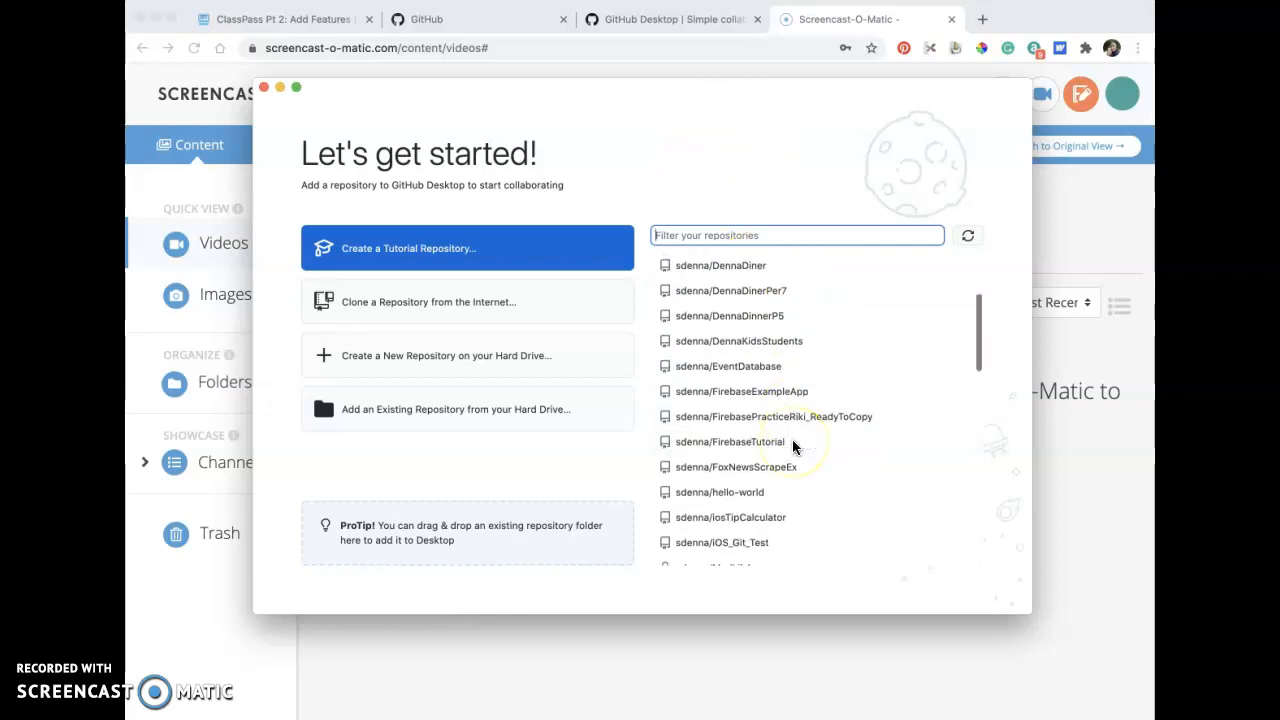
{"action": "scroll", "coordinate": [793, 447], "scroll_direction": "down", "scroll_amount": 5}
{"action": "scroll", "coordinate": [793, 447], "scroll_direction": "up", "scroll_amount": 10}
{"action": "scroll", "coordinate": [793, 447], "scroll_direction": "down", "scroll_amount": 5}
{"action": "scroll", "coordinate": [792, 442], "scroll_direction": "down", "scroll_amount": 15}
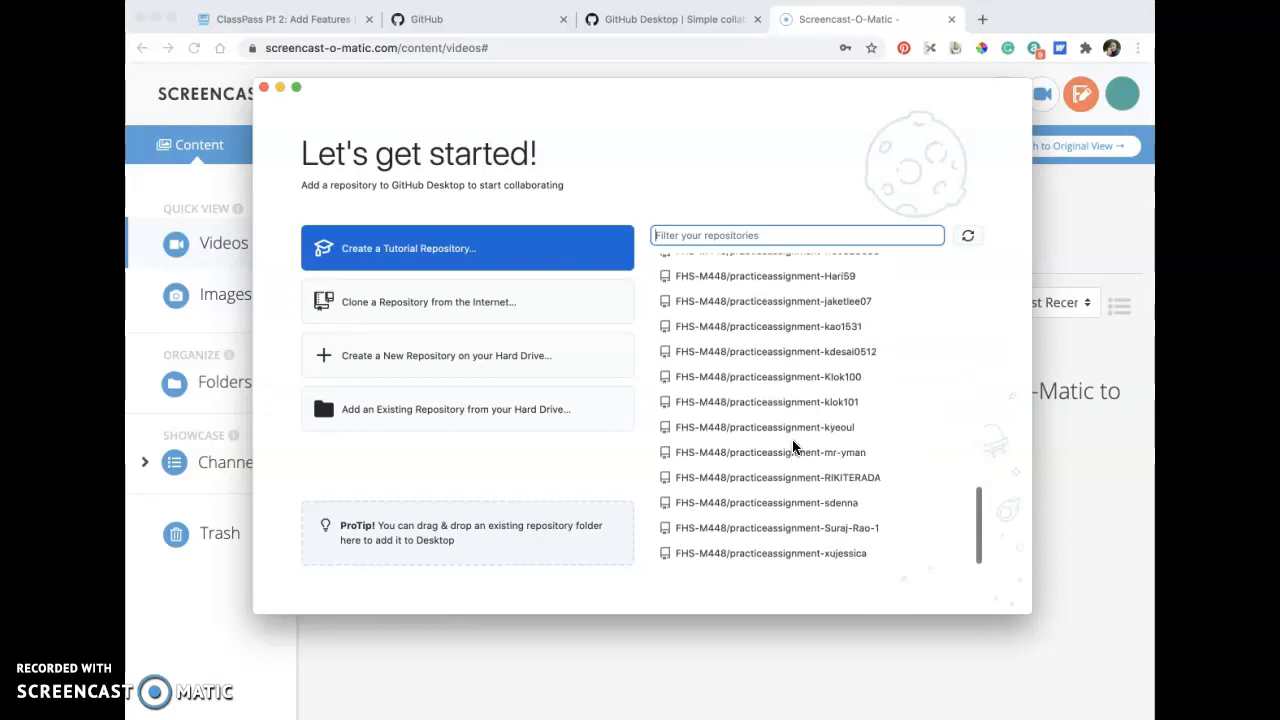
{"action": "scroll", "coordinate": [793, 447], "scroll_direction": "up", "scroll_amount": 20}
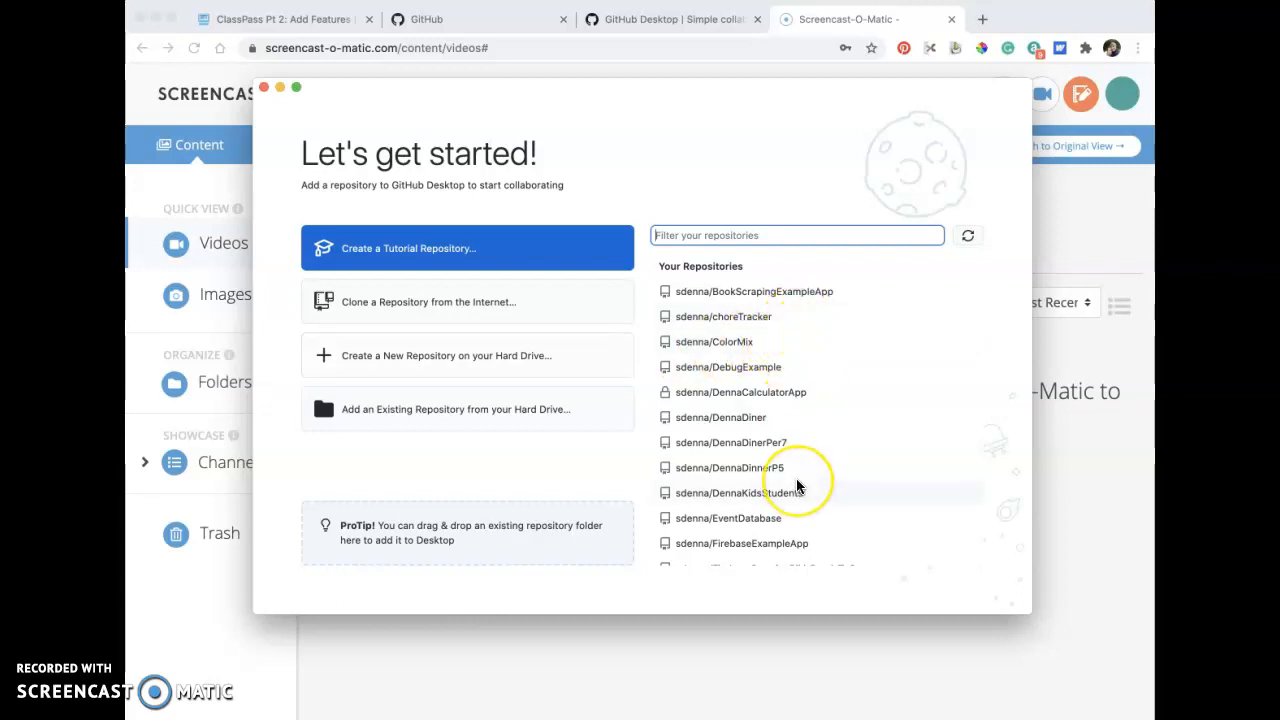
{"action": "scroll", "coordinate": [800, 480], "scroll_direction": "down", "scroll_amount": 5}
{"action": "scroll", "coordinate": [797, 485], "scroll_direction": "down", "scroll_amount": 3}
{"action": "scroll", "coordinate": [797, 485], "scroll_direction": "up", "scroll_amount": 10}
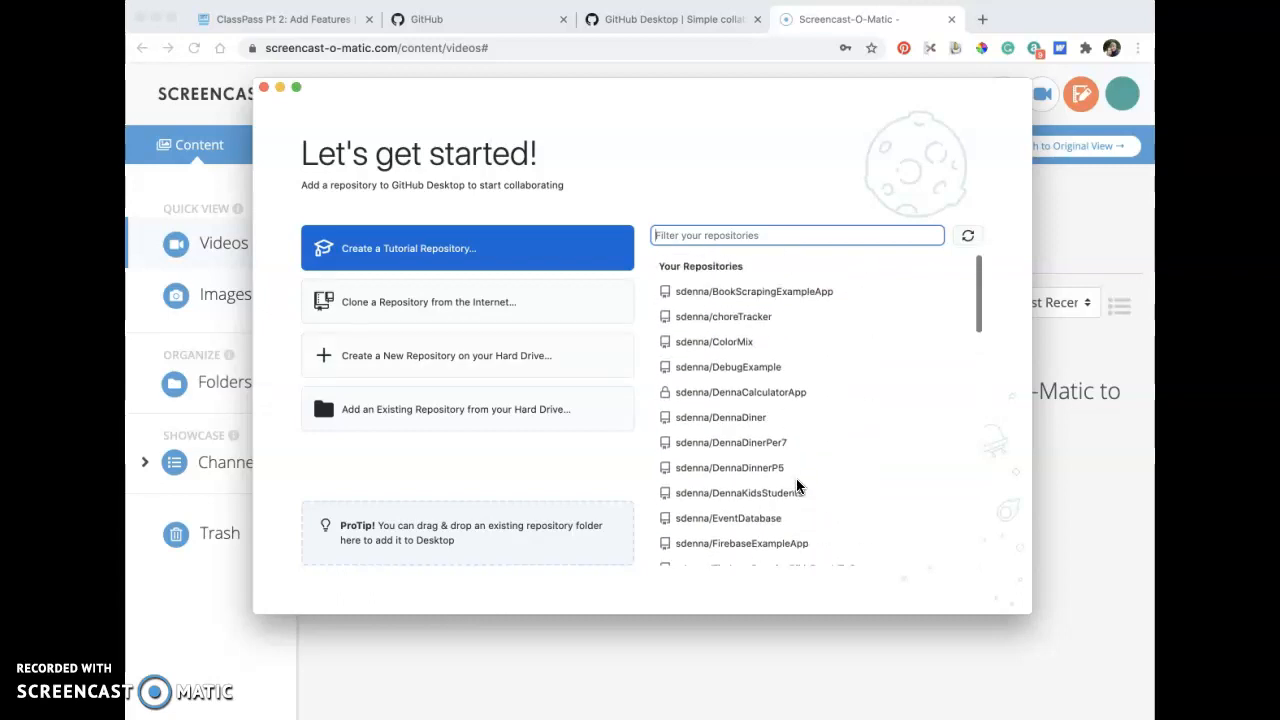
{"action": "scroll", "coordinate": [723, 508], "scroll_direction": "down", "scroll_amount": 5}
{"action": "scroll", "coordinate": [722, 505], "scroll_direction": "down", "scroll_amount": 1}
{"action": "scroll", "coordinate": [721, 490], "scroll_direction": "up", "scroll_amount": 3}
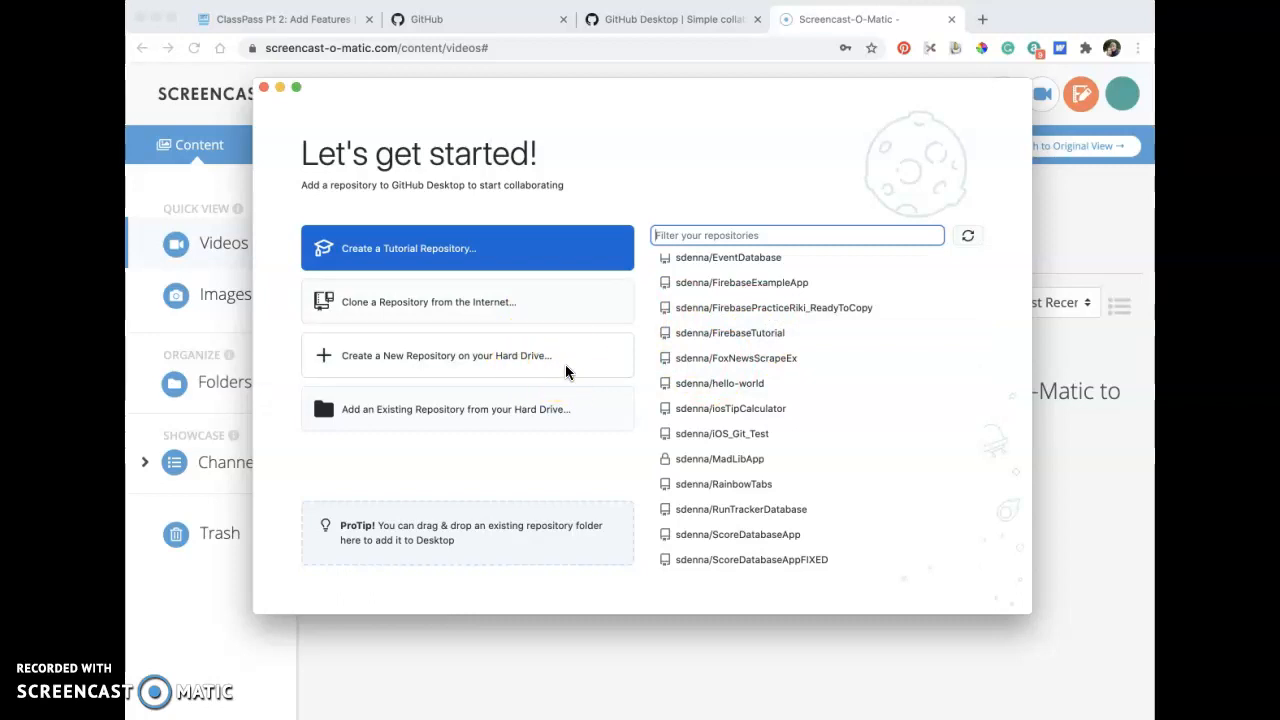
Start creating a new repository on the hard drive and set its local path to the ReactNative_20_21/Git folder.
{"action": "left_click", "coordinate": [514, 358]}
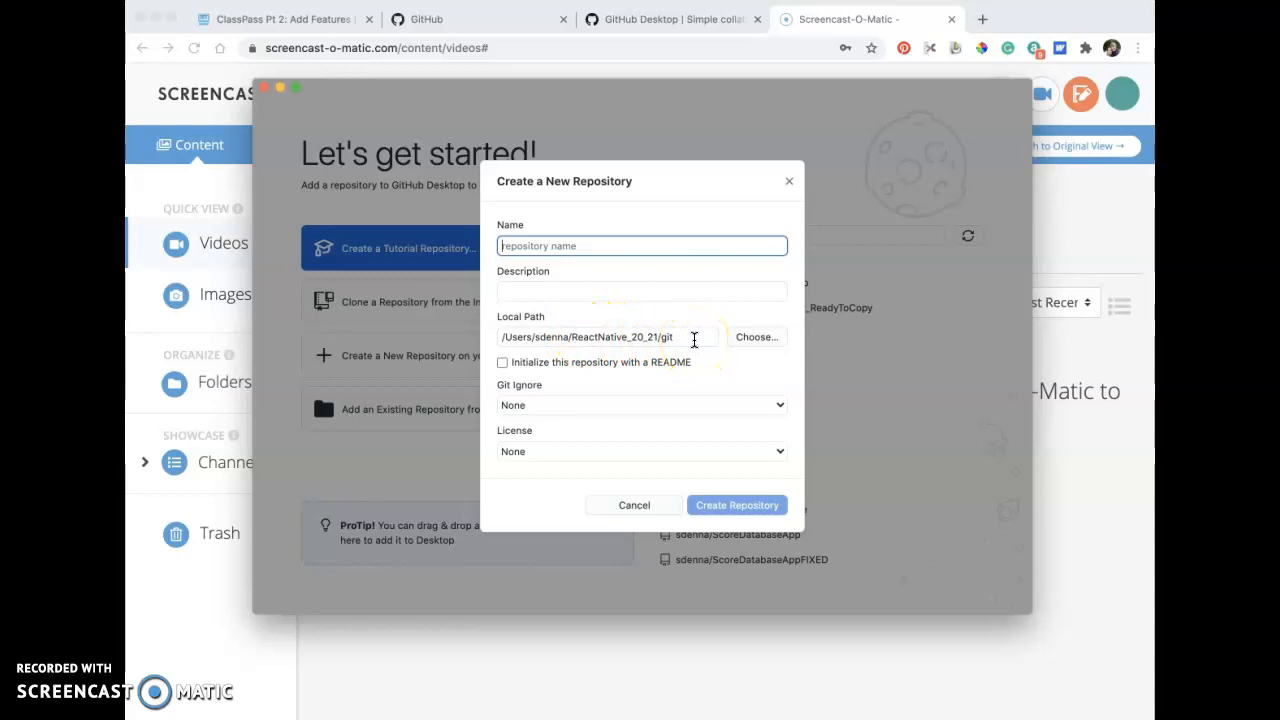
{"action": "left_click", "coordinate": [757, 338]}
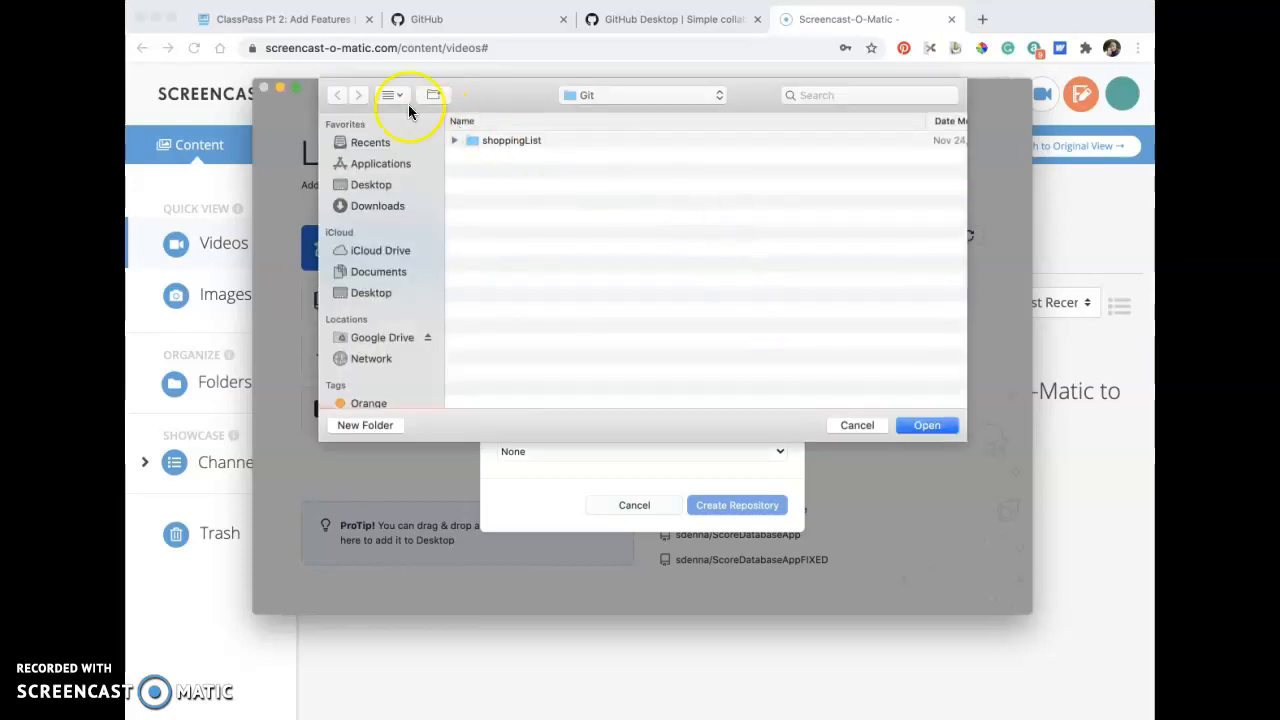
{"action": "left_click", "coordinate": [722, 94]}
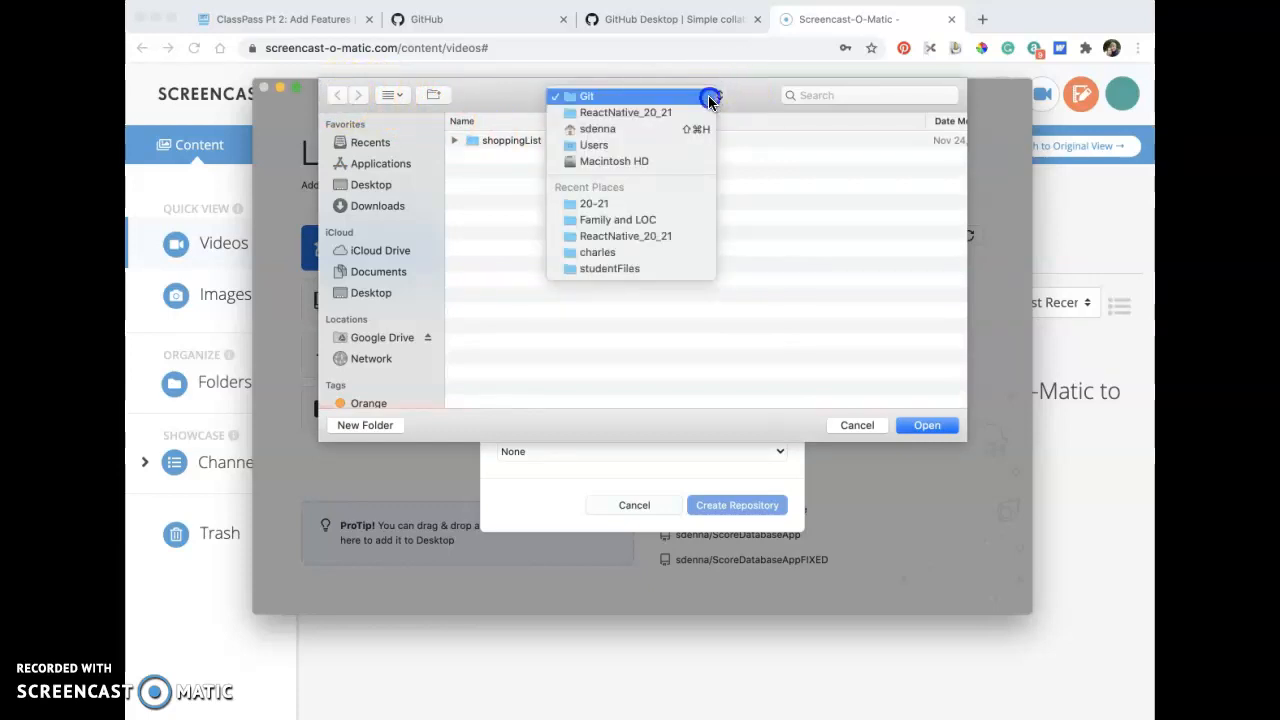
{"action": "left_click", "coordinate": [708, 96]}
{"action": "left_click", "coordinate": [930, 425]}
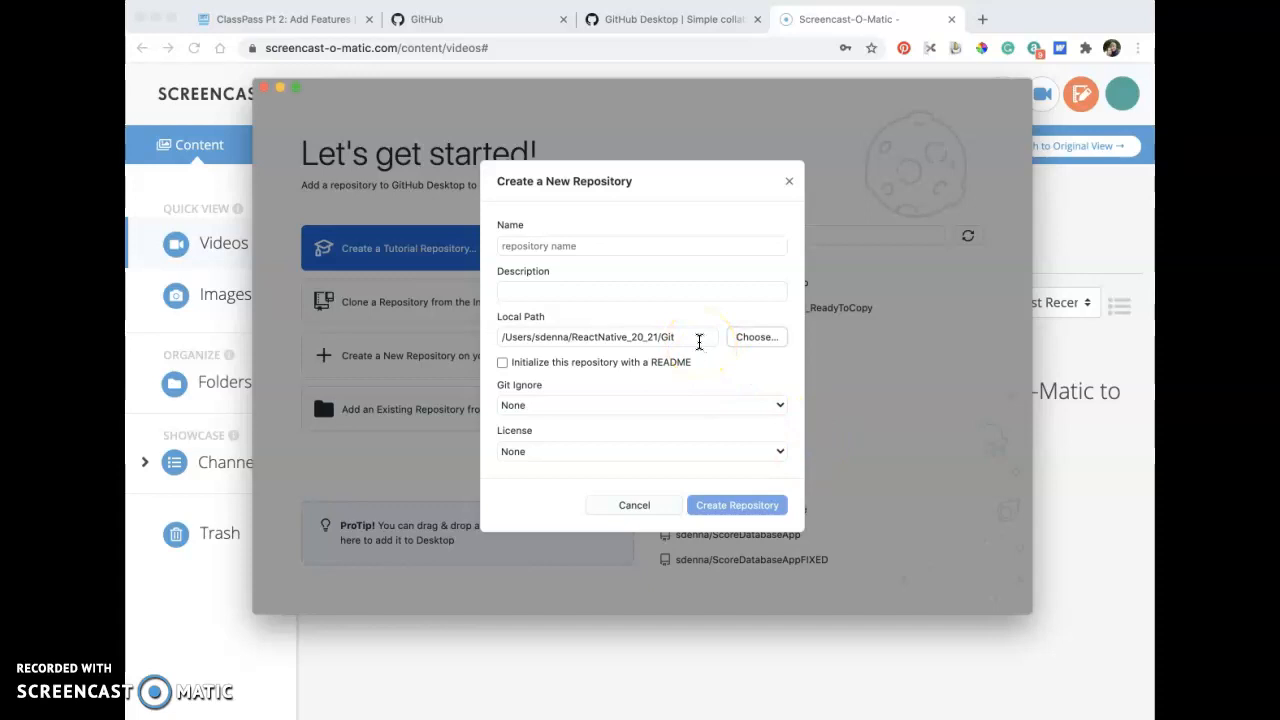
Name the new repository classListApp and describe it as "ReactNative U12 Class List Solution".
{"action": "left_click", "coordinate": [637, 243]}
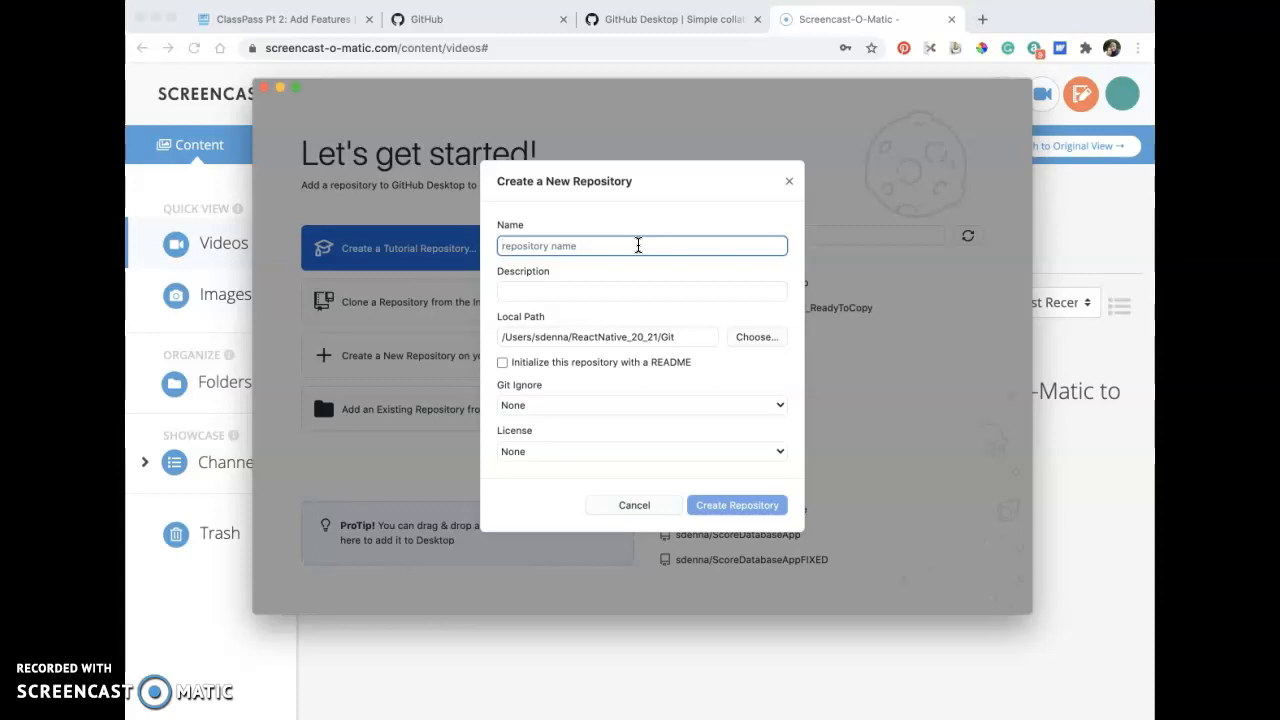
{"action": "type", "text": "cl"}
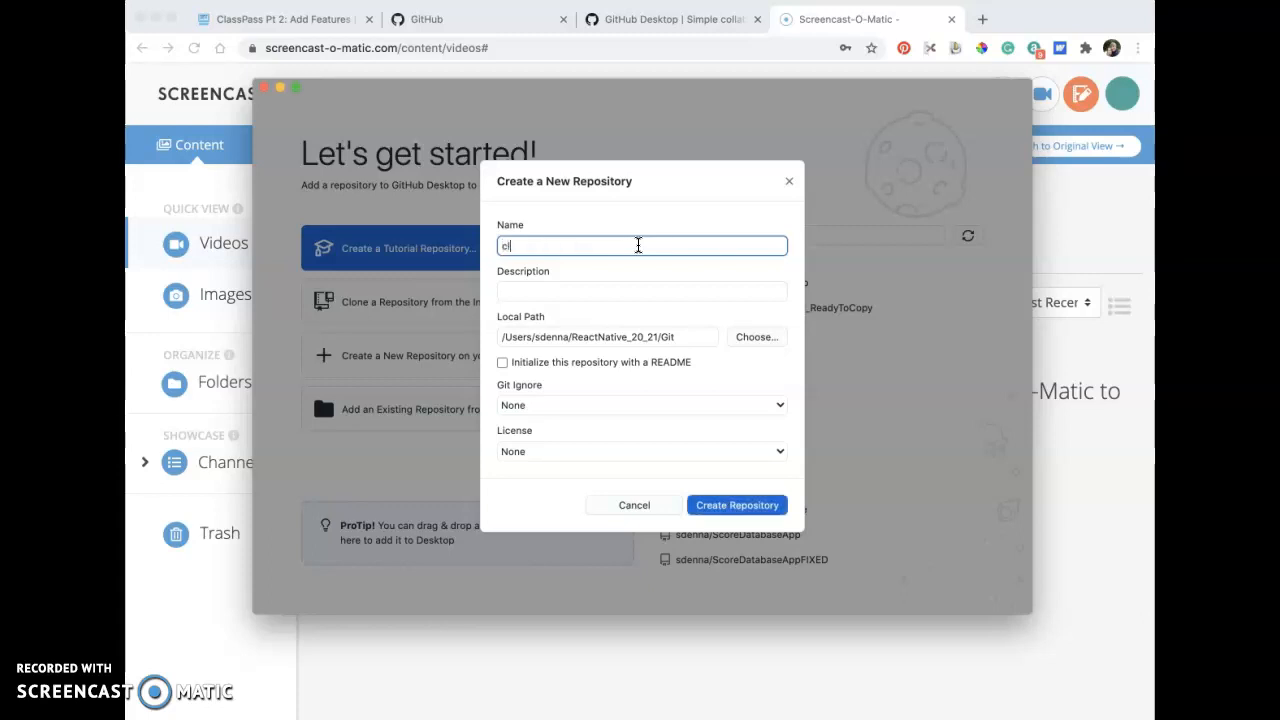
{"action": "type", "text": "assListApp"}
{"action": "left_click", "coordinate": [659, 287]}
{"action": "type", "text": "ReactNative "}
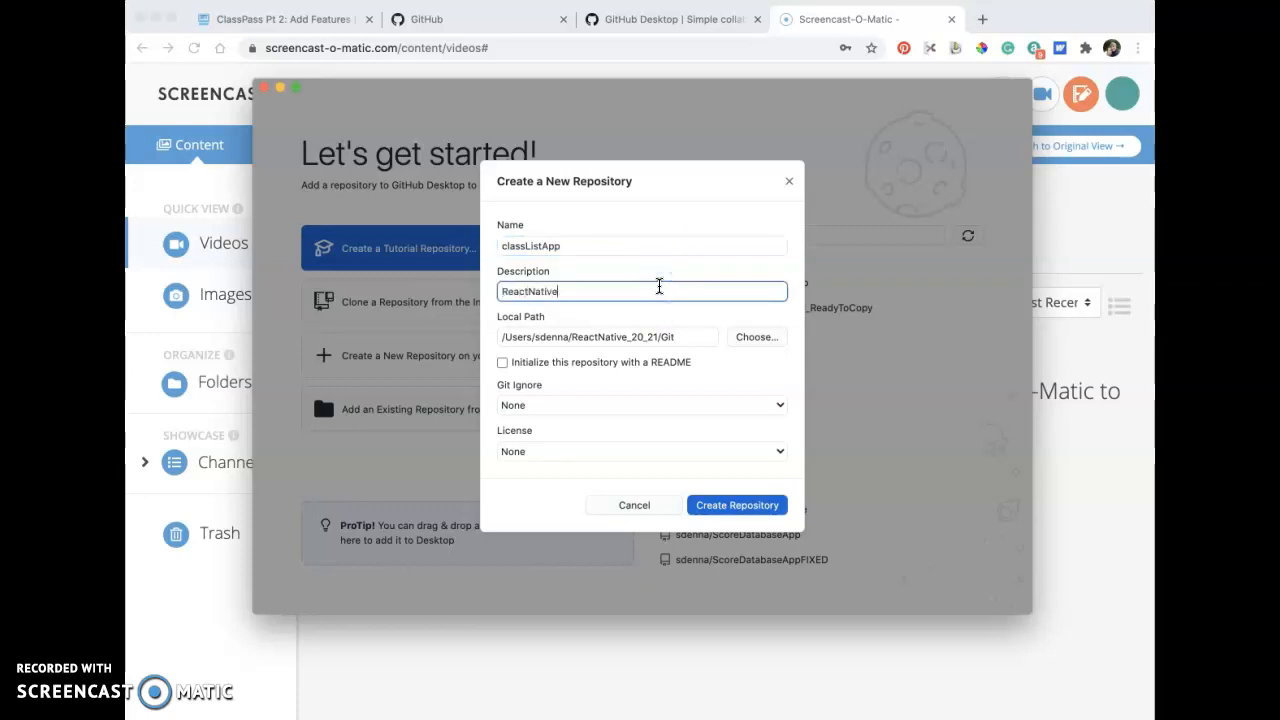
{"action": "type", "text": "U12 Class List Solution"}
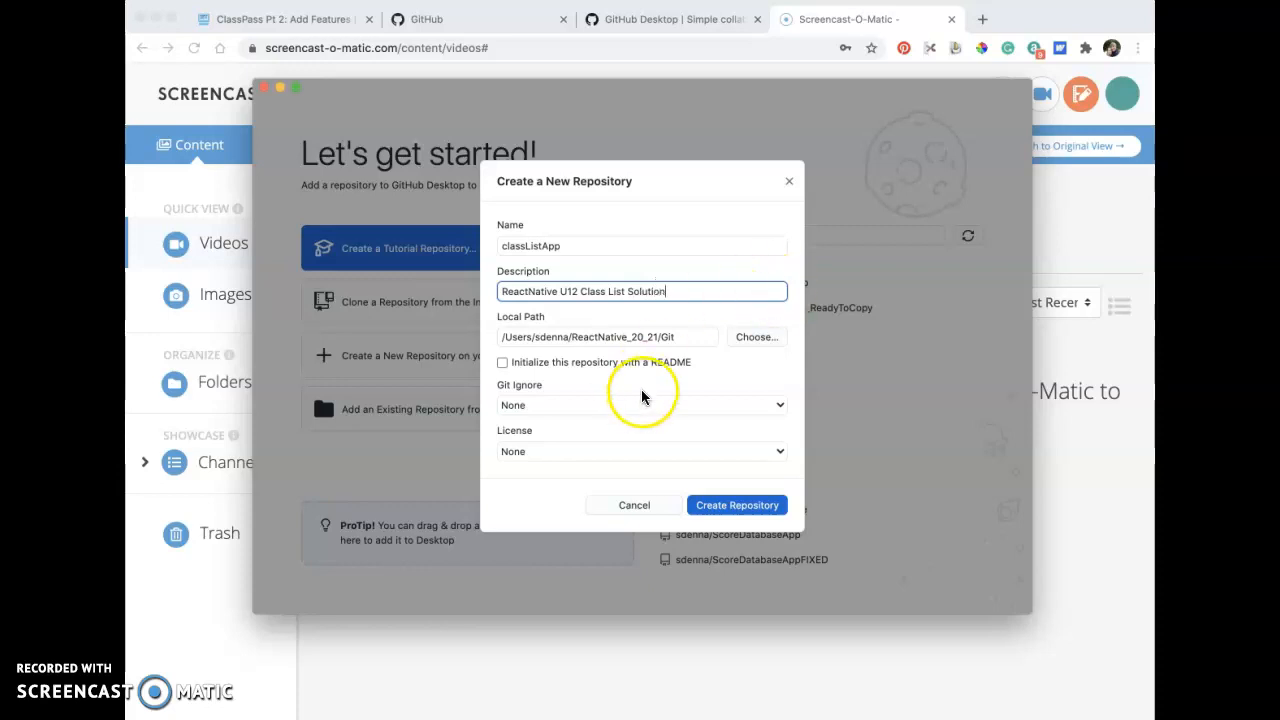
Initialize the repository with a README, keep Git Ignore and License at None, and create it.
{"action": "left_click", "coordinate": [503, 362]}
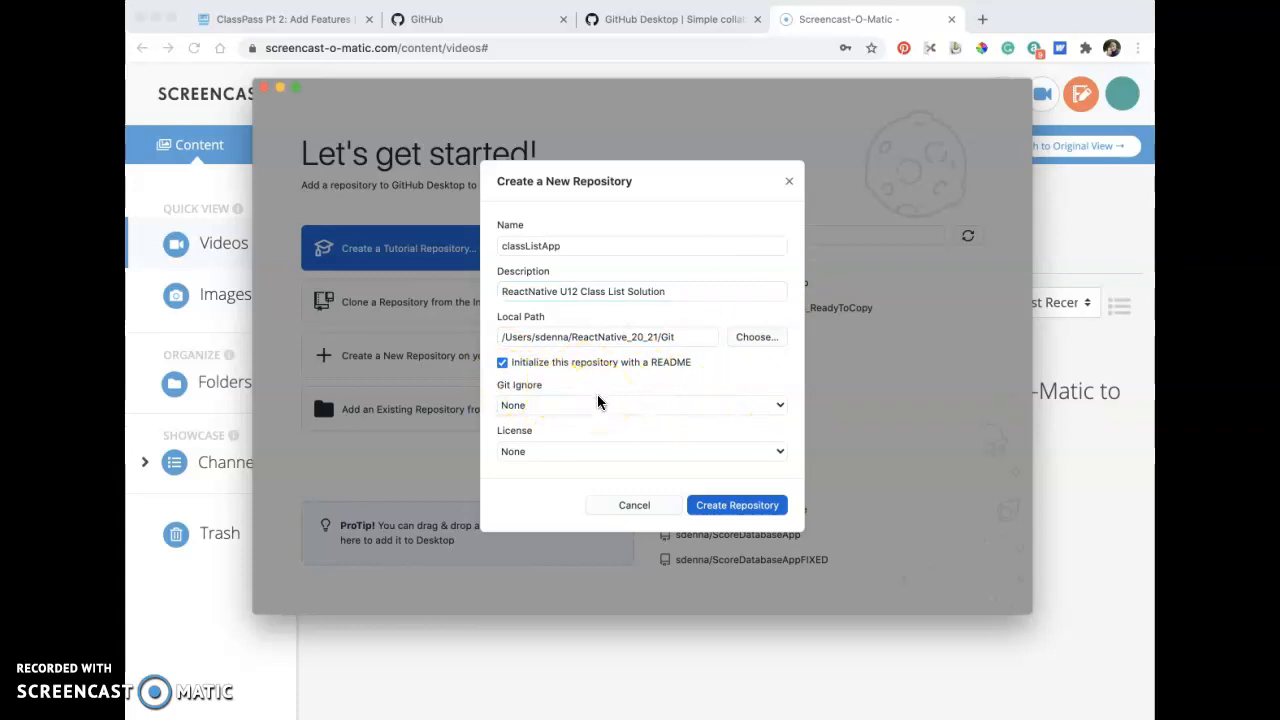
{"action": "left_click", "coordinate": [588, 407]}
{"action": "left_click", "coordinate": [572, 460]}
{"action": "left_click", "coordinate": [720, 505]}
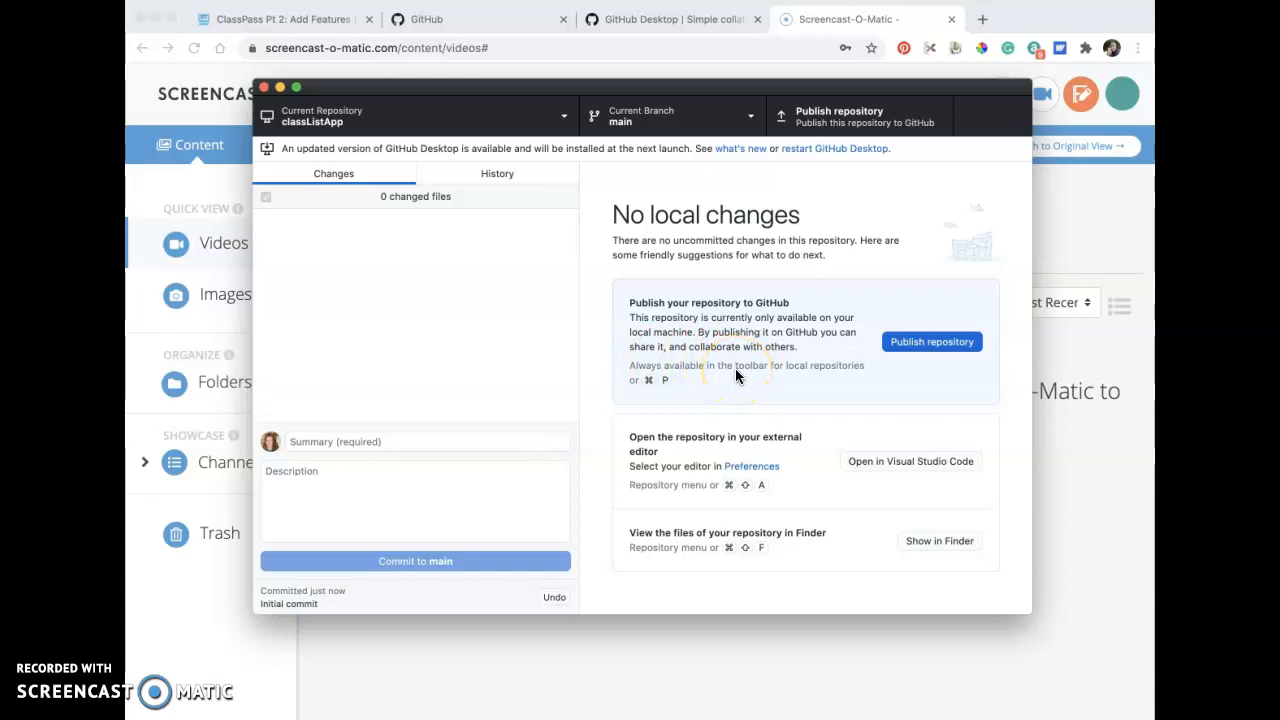
Show the classListApp repository's files in Finder and move the folder window fully into view.
{"action": "left_click", "coordinate": [651, 70]}
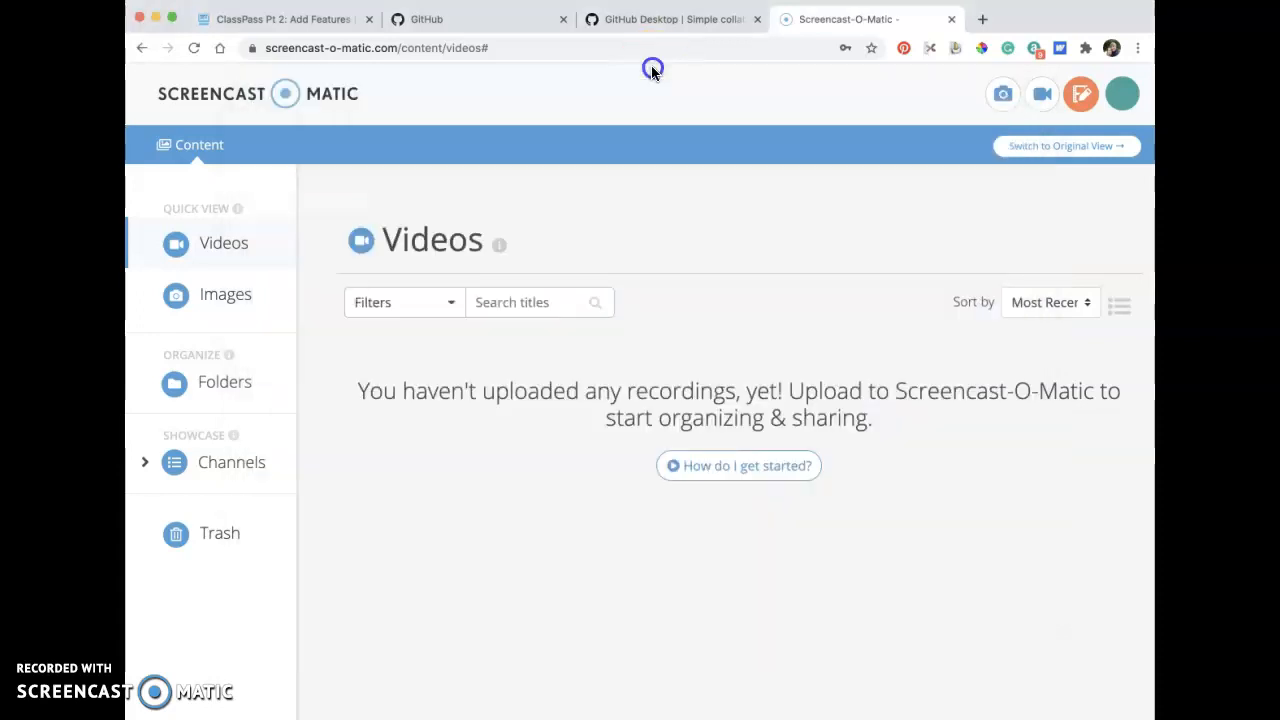
{"action": "key", "text": "super+Tab"}
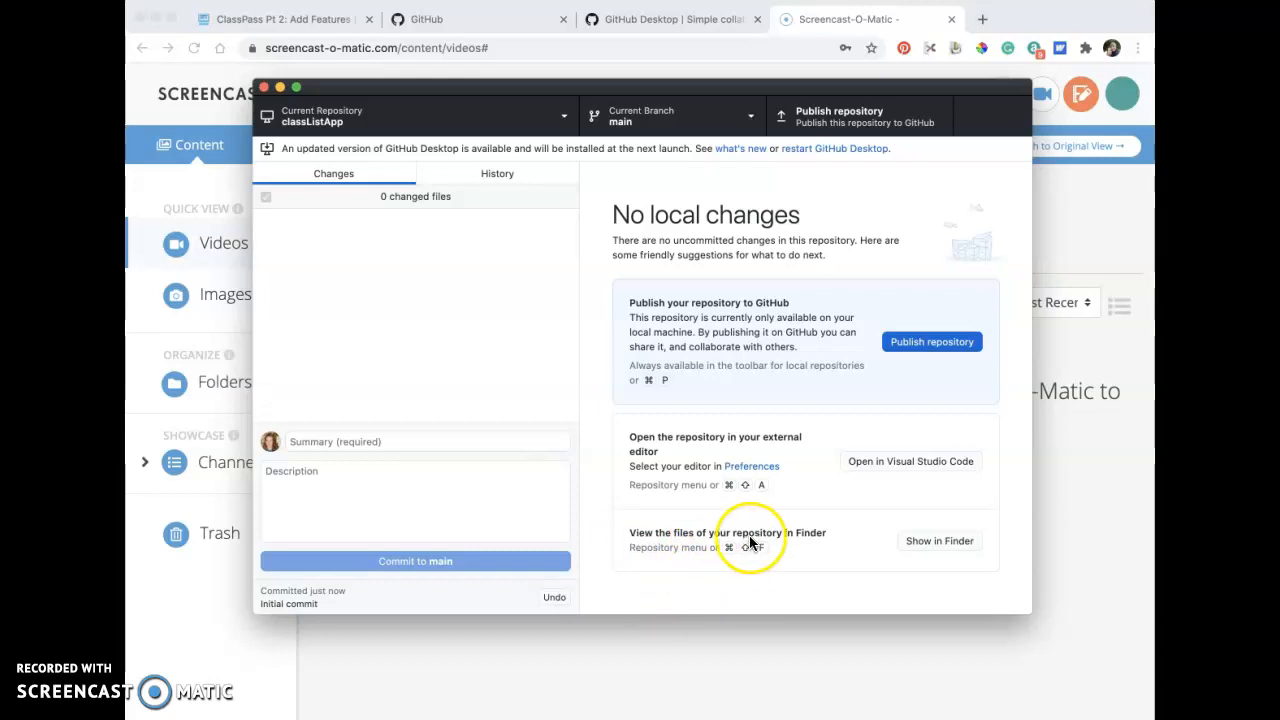
{"action": "left_click", "coordinate": [922, 541]}
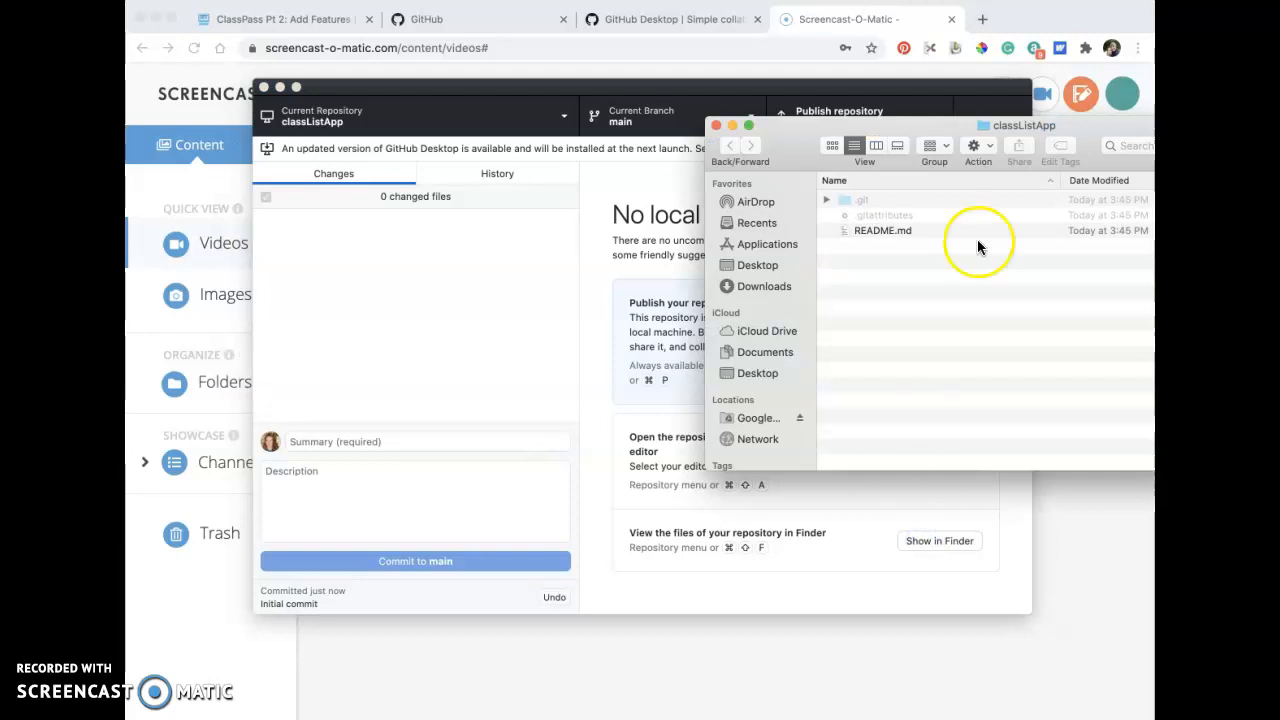
{"action": "left_click_drag", "start_coordinate": [1080, 133], "coordinate": [880, 157]}
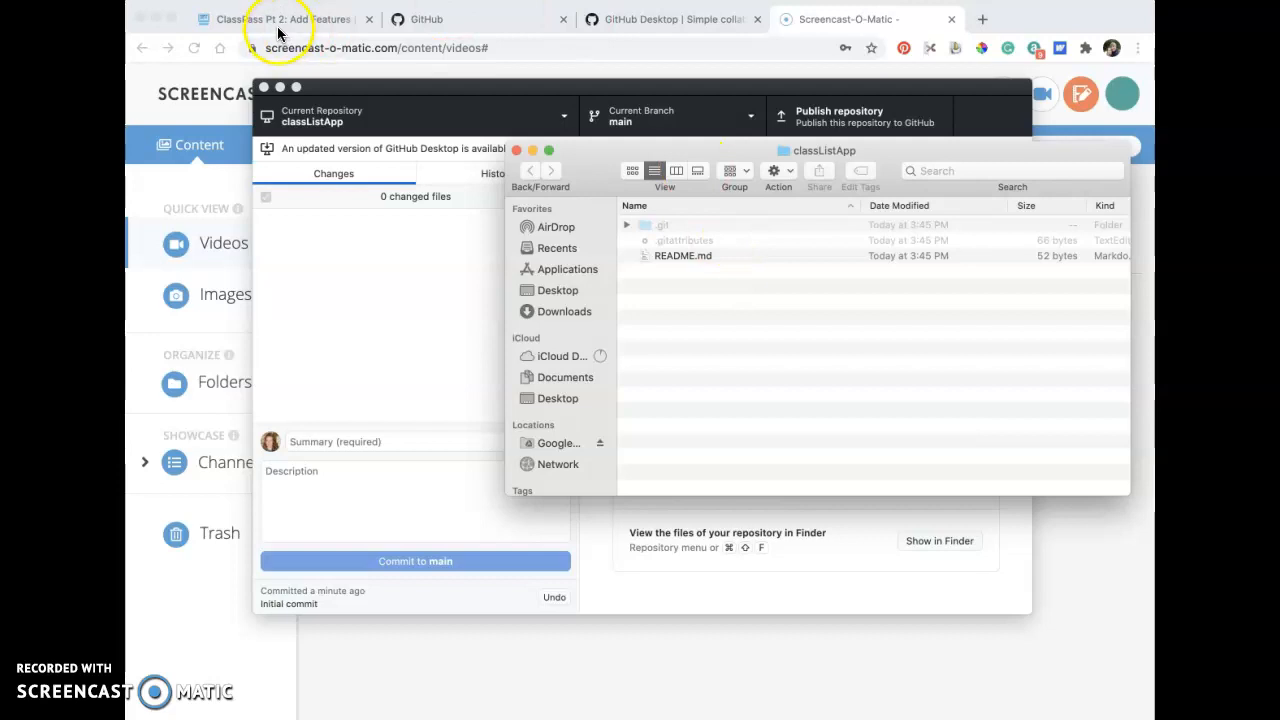
Switch to the CodeHS ClassPass exercise in the browser and try signing up for DOGGY YOGA and BFX BARRE, viewing and clearing the chosen classes.
{"action": "left_click", "coordinate": [273, 22]}
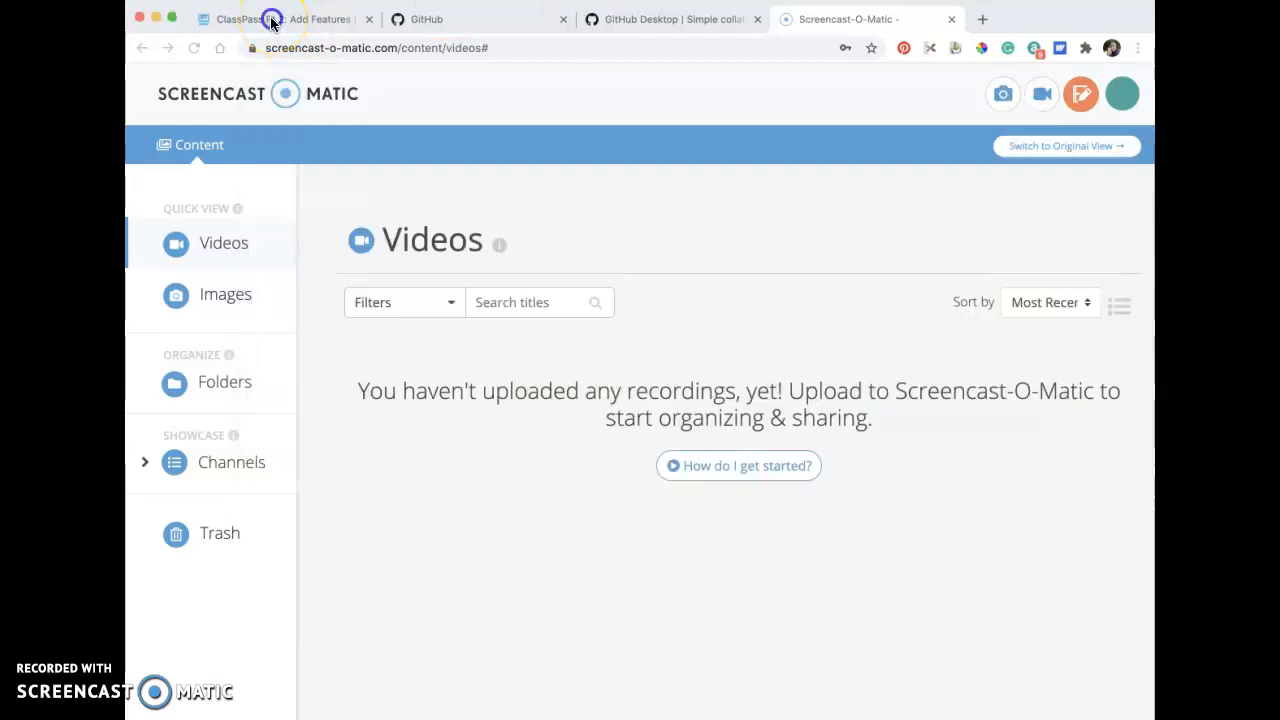
{"action": "scroll", "coordinate": [940, 505], "scroll_direction": "down", "scroll_amount": 3}
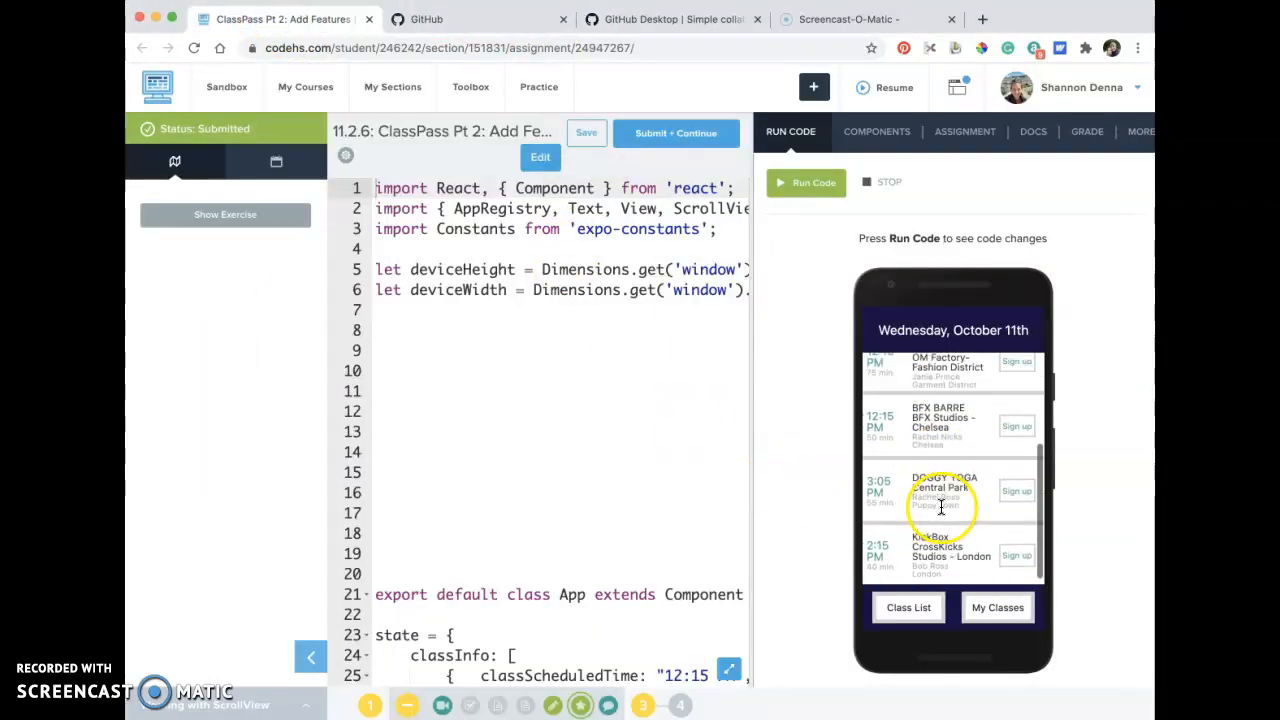
{"action": "left_click", "coordinate": [1012, 488]}
{"action": "left_click", "coordinate": [1014, 421]}
{"action": "left_click", "coordinate": [998, 607]}
{"action": "left_click", "coordinate": [958, 474]}
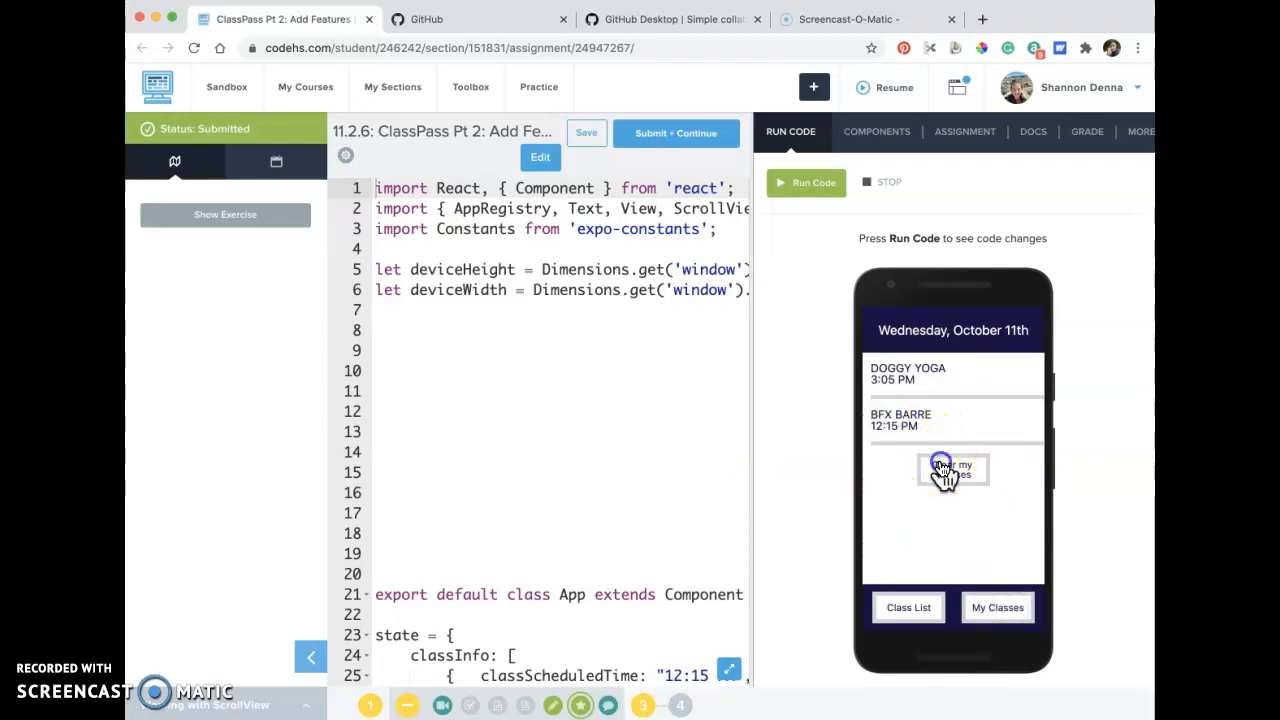
Download the ClassPass Pt 2 exercise code from CodeHS as a .txt file.
{"action": "left_click", "coordinate": [1140, 145]}
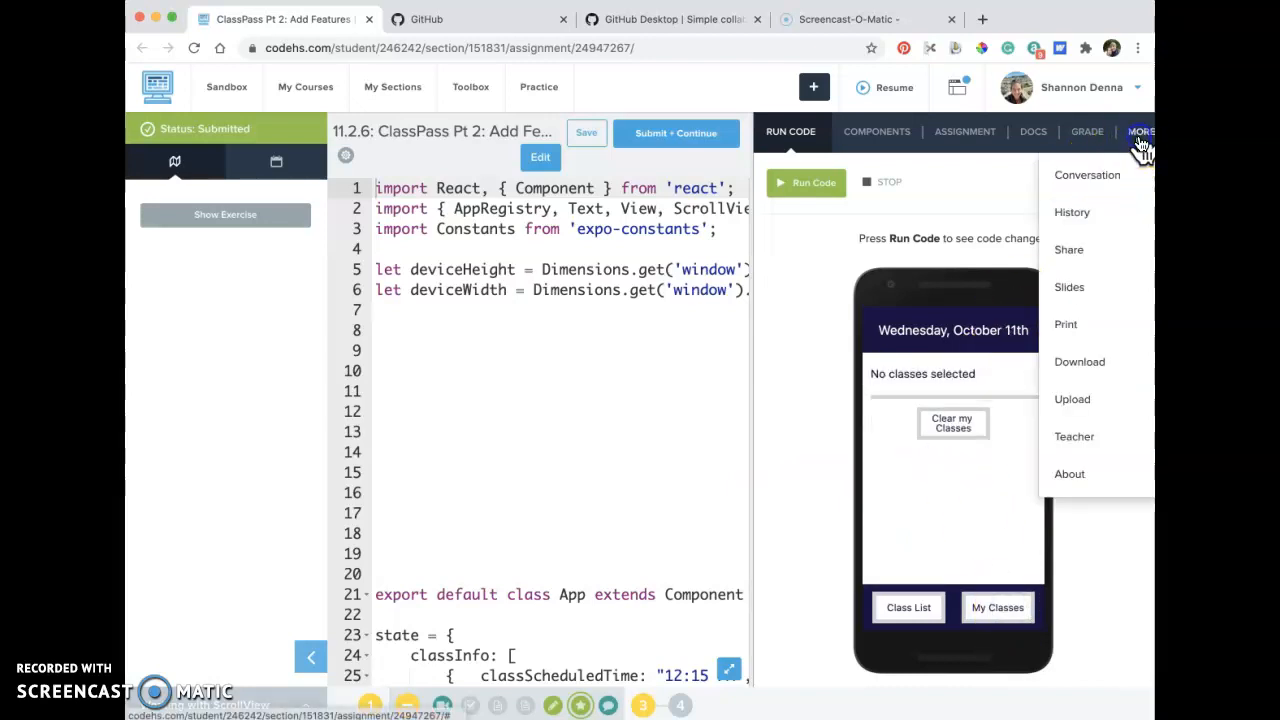
{"action": "left_click", "coordinate": [1080, 365]}
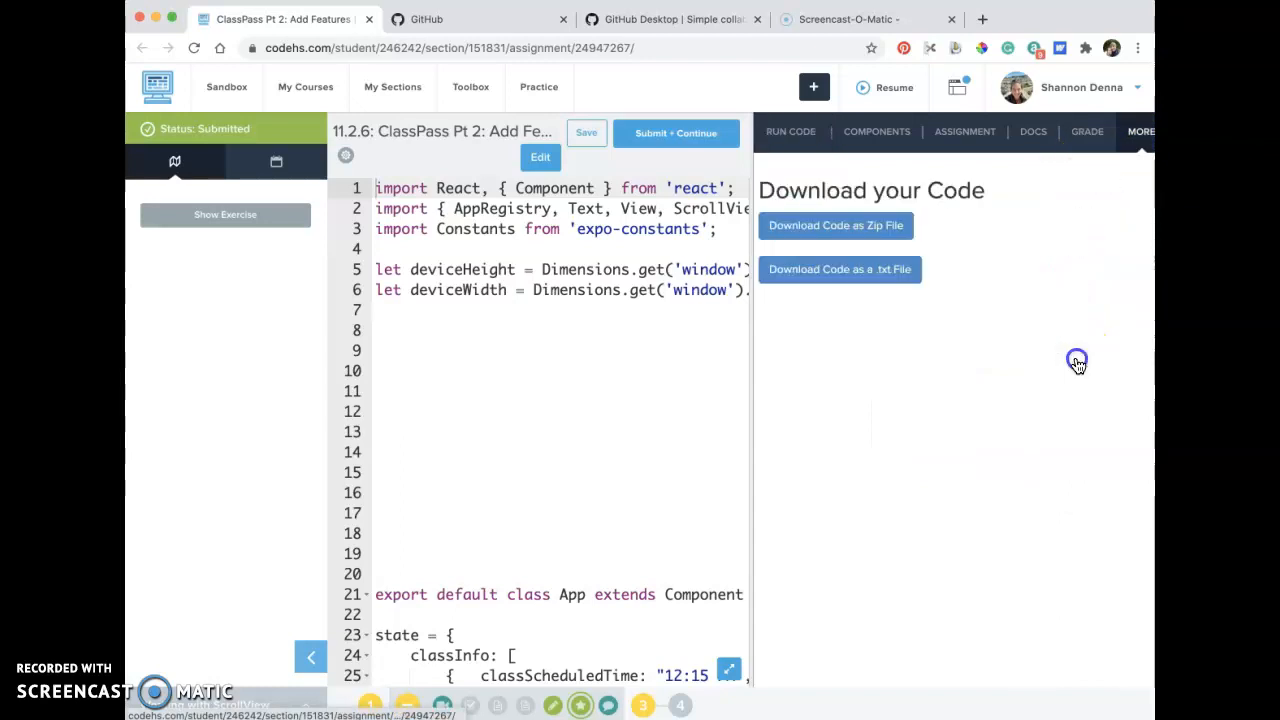
{"action": "left_click", "coordinate": [883, 270]}
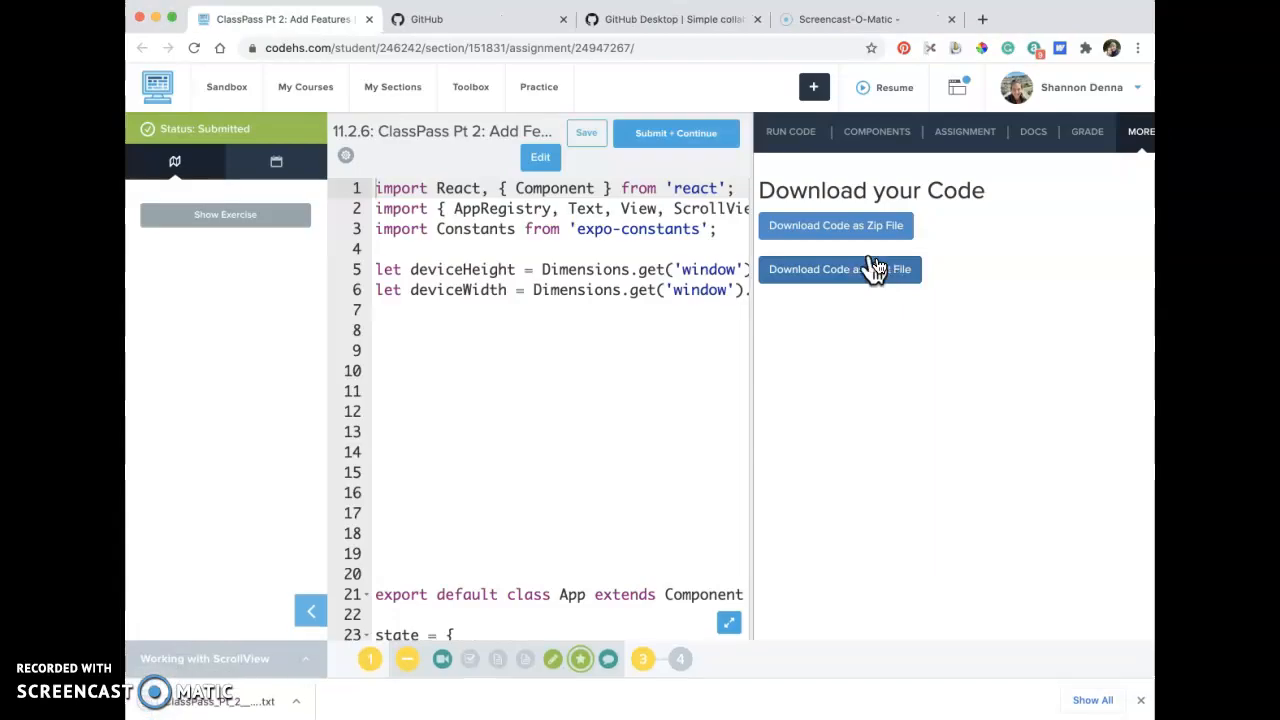
Open the downloaded ClassPass text file, look through its code, and close it.
{"action": "left_click", "coordinate": [240, 706]}
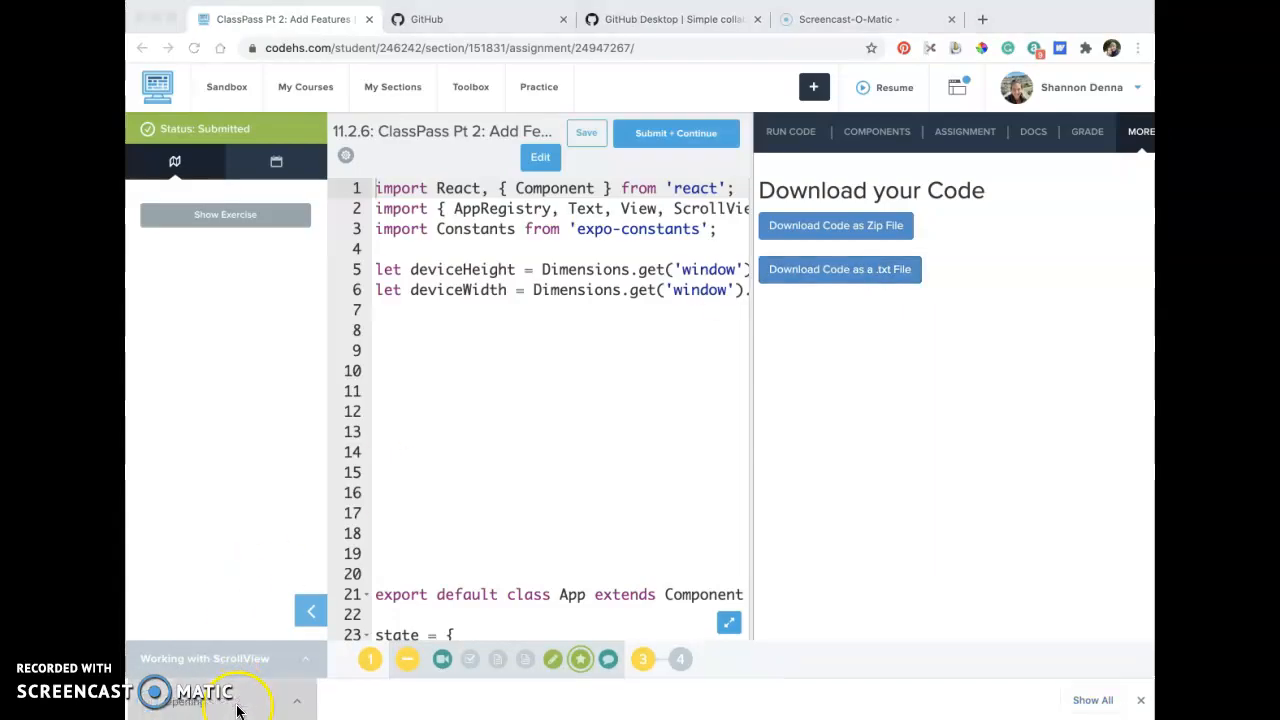
{"action": "scroll", "coordinate": [567, 266], "scroll_direction": "down", "scroll_amount": 10}
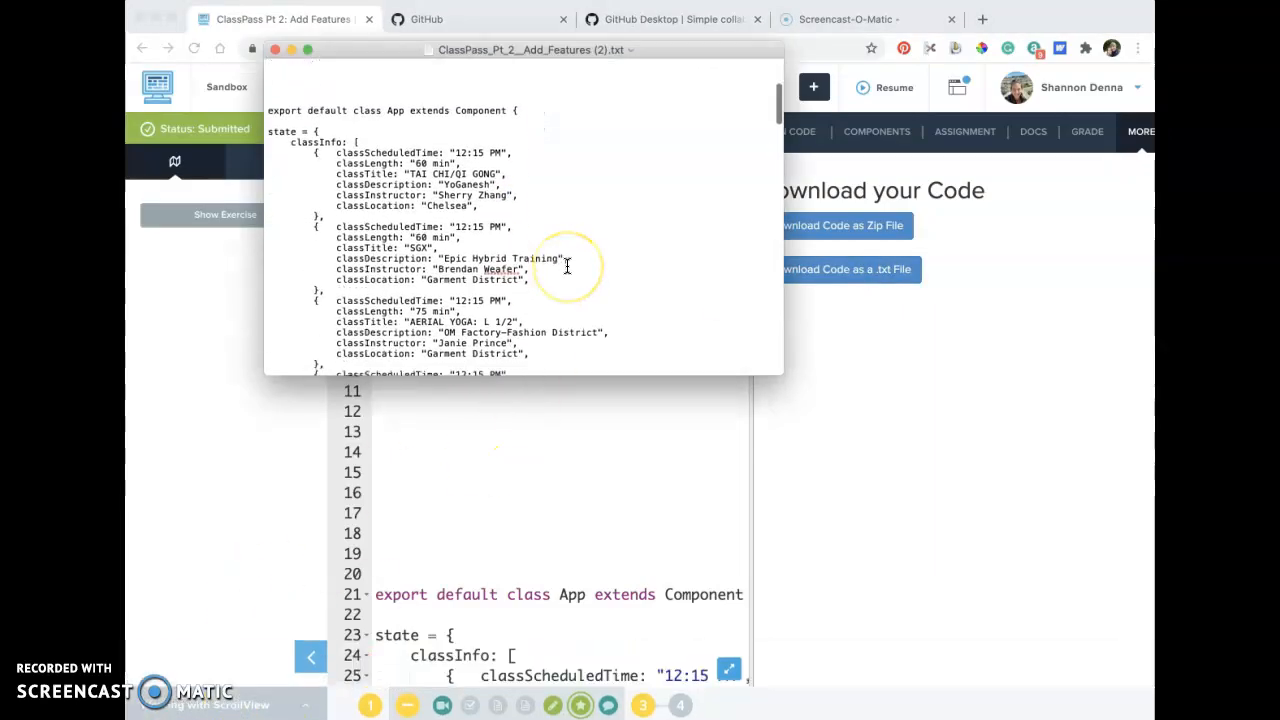
{"action": "scroll", "coordinate": [567, 266], "scroll_direction": "up", "scroll_amount": 10}
{"action": "left_click", "coordinate": [273, 51]}
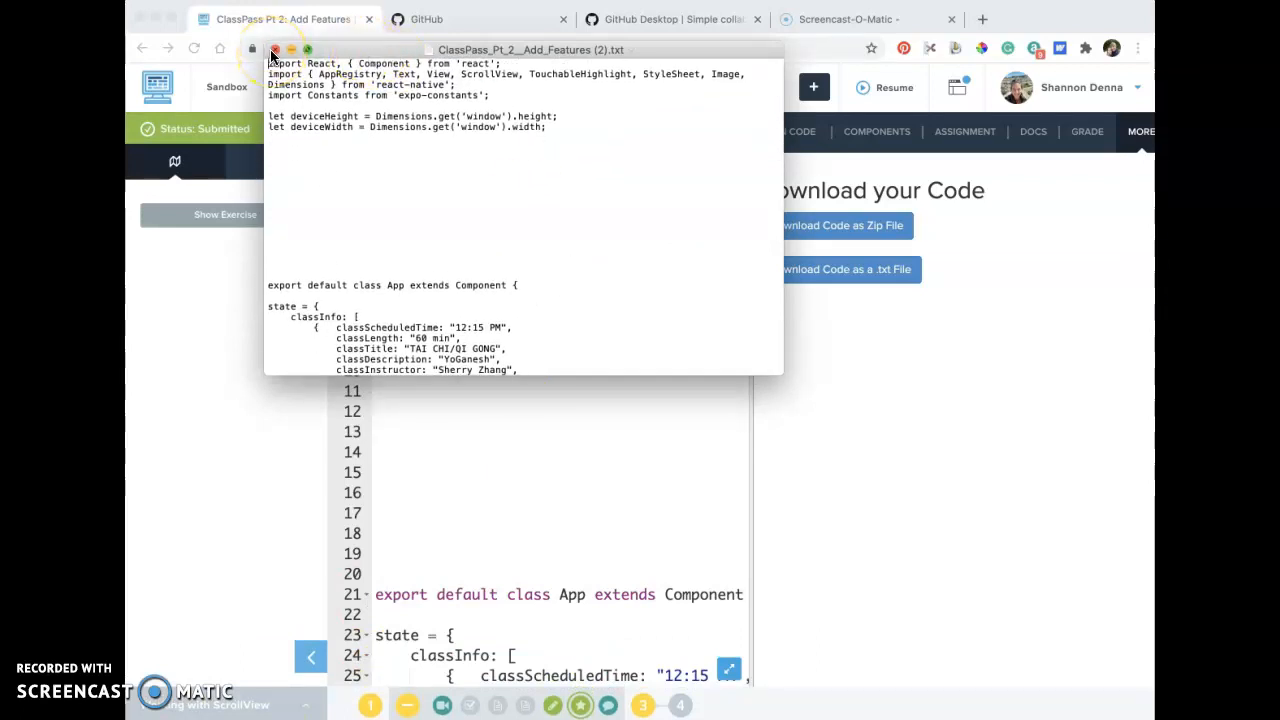
{"action": "left_click", "coordinate": [273, 51]}
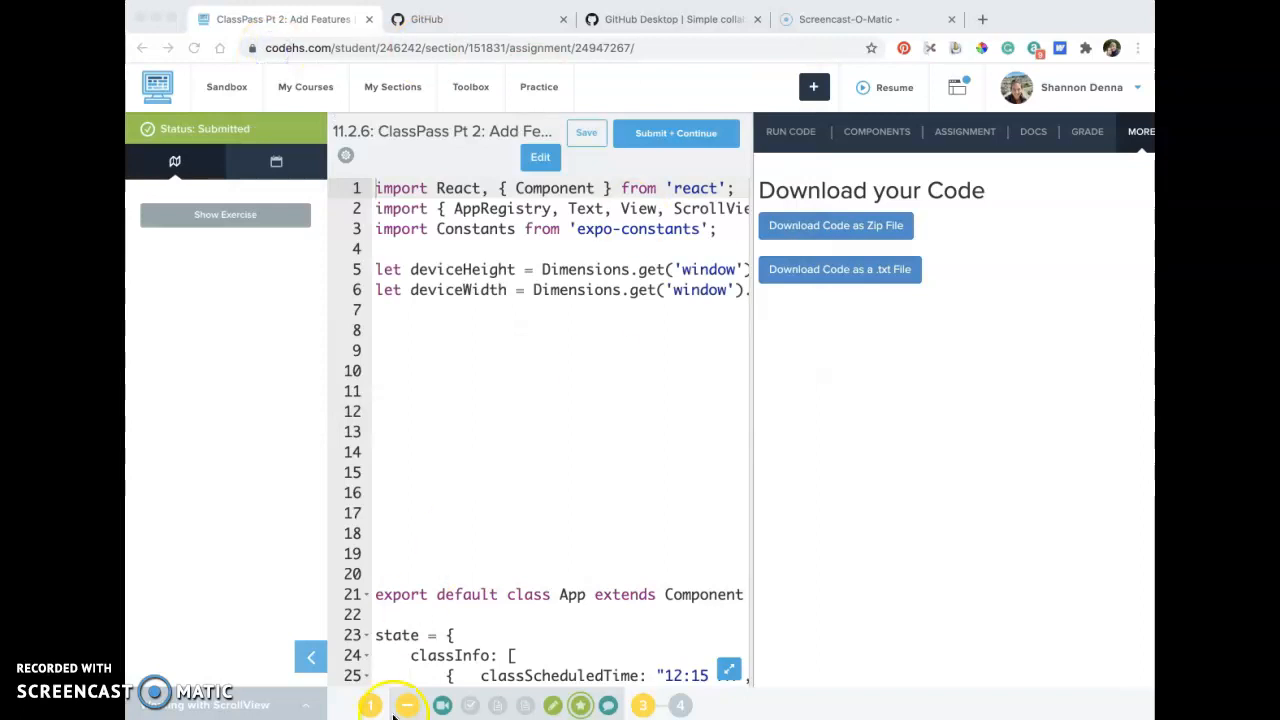
Move ClassPass_Pt_2__Add_Features (2).txt from the Downloads folder into the classListApp repository folder in Finder.
{"action": "left_click", "coordinate": [562, 717]}
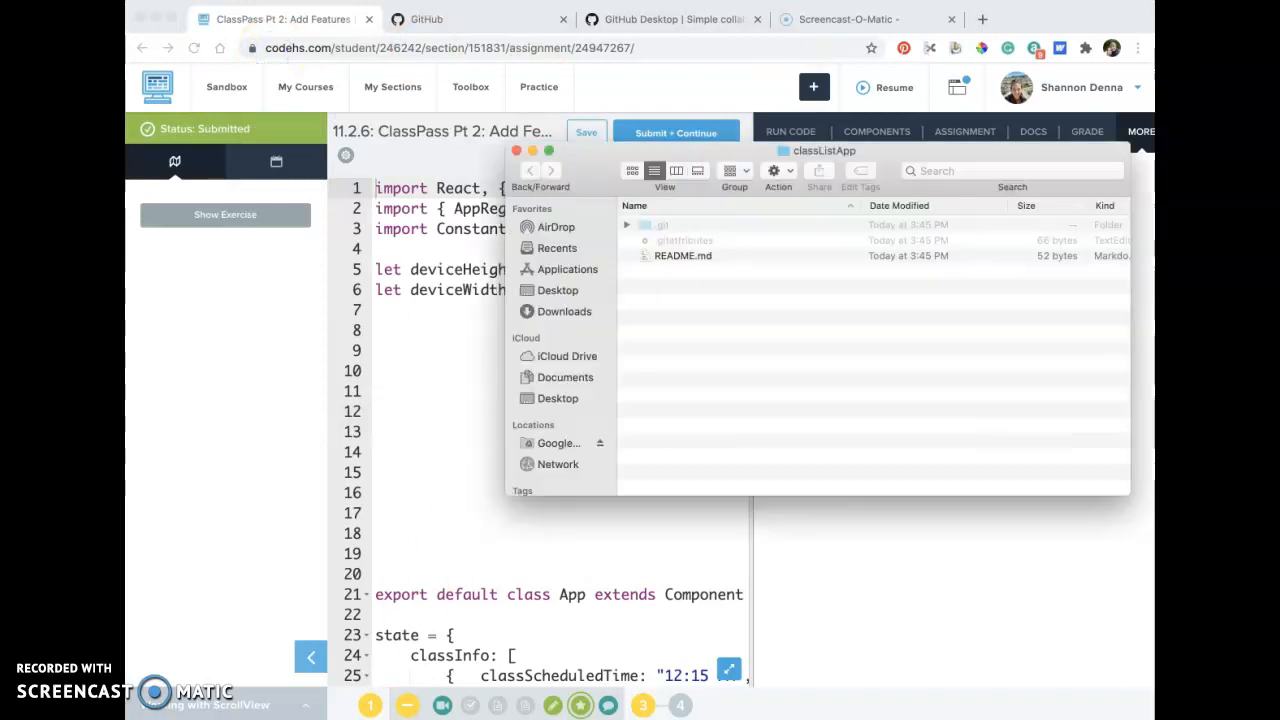
{"action": "left_click_drag", "start_coordinate": [598, 156], "coordinate": [605, 158]}
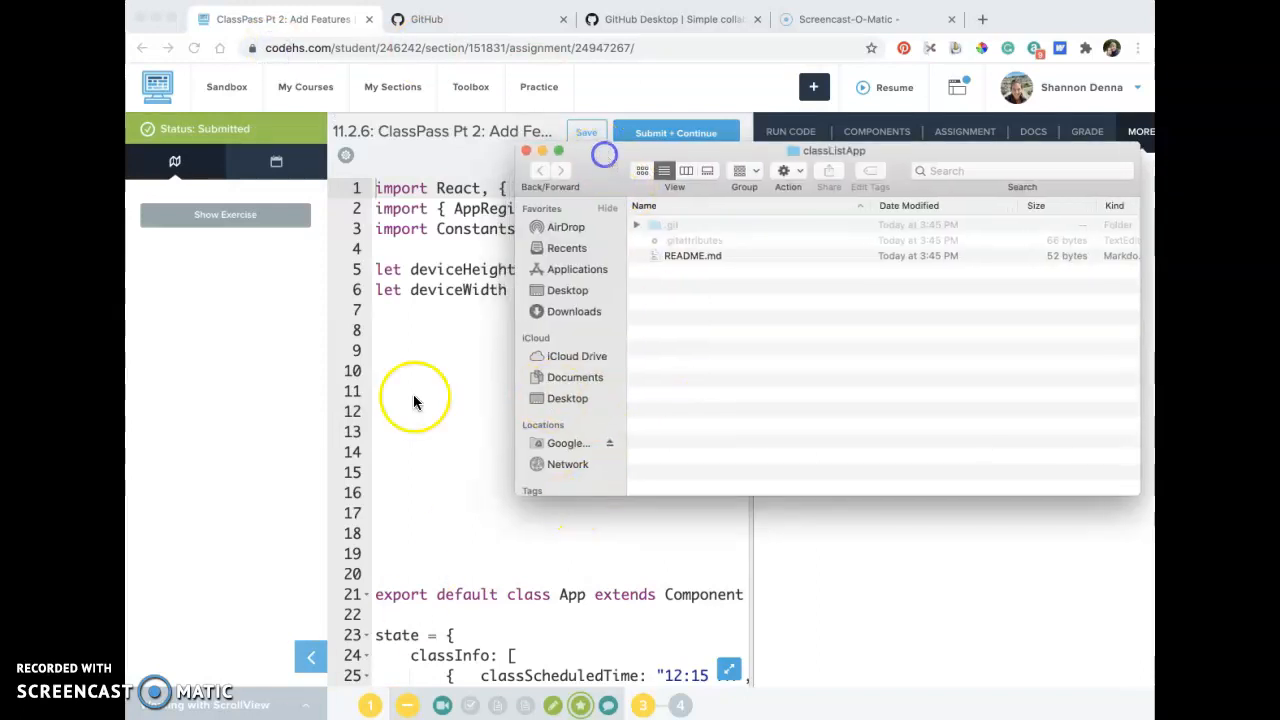
{"action": "right_click", "coordinate": [290, 717]}
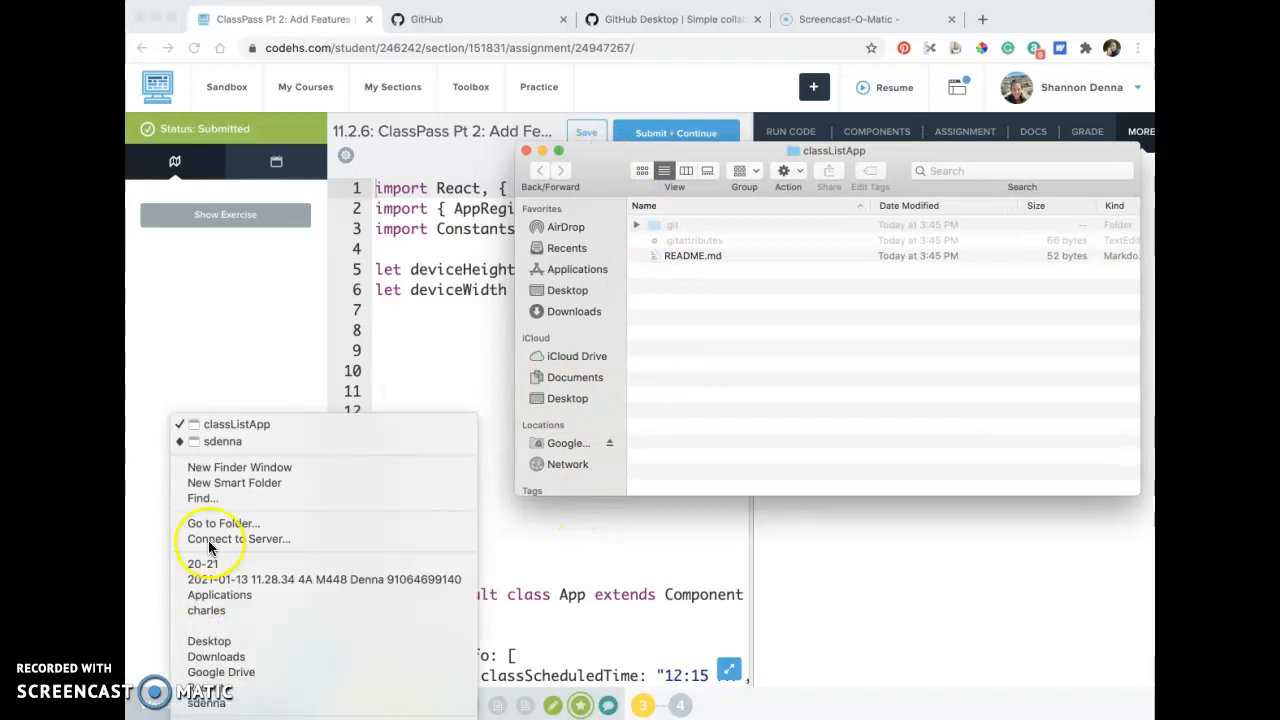
{"action": "left_click", "coordinate": [210, 440]}
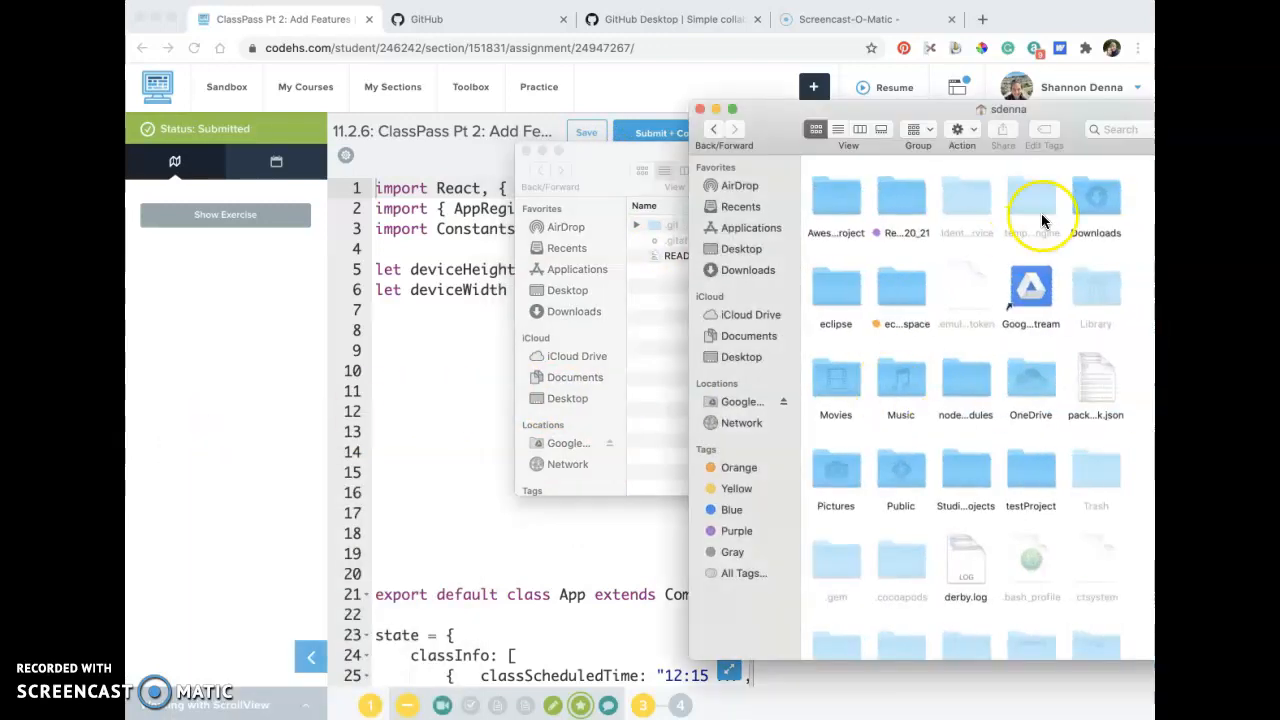
{"action": "left_click_drag", "start_coordinate": [1050, 109], "coordinate": [668, 354]}
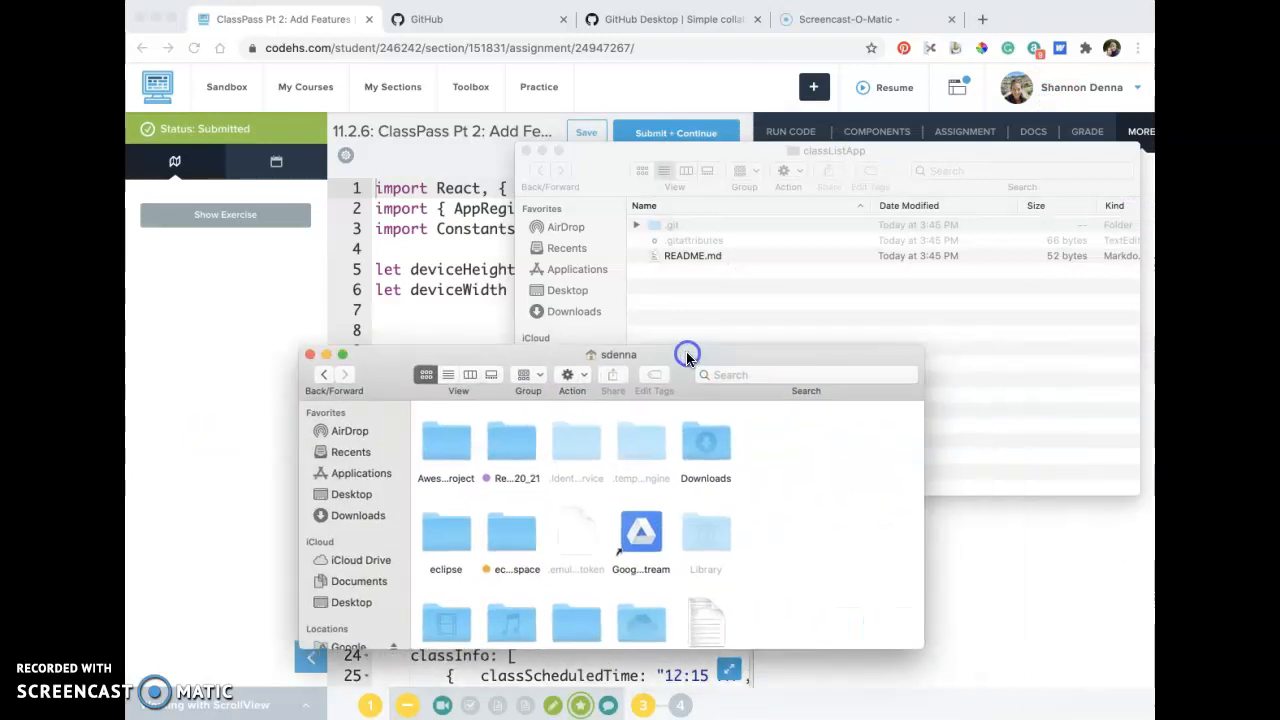
{"action": "left_click", "coordinate": [370, 520]}
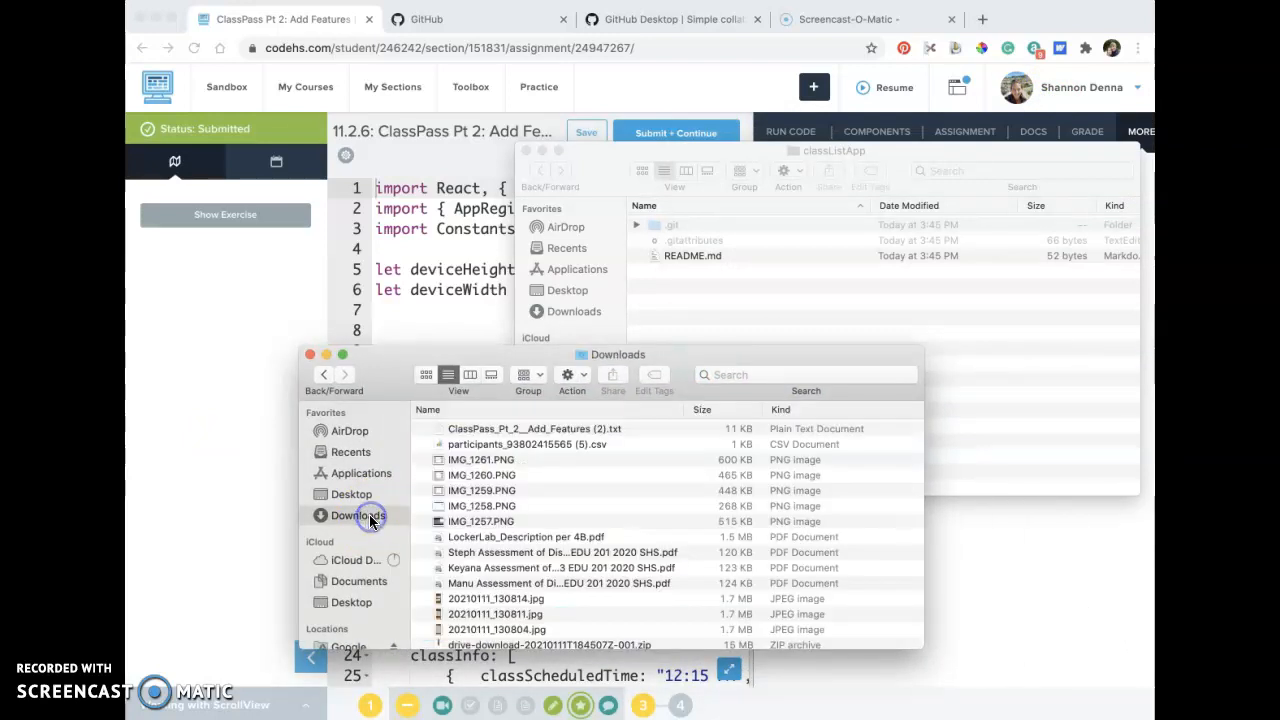
{"action": "left_click", "coordinate": [529, 428]}
{"action": "left_click_drag", "start_coordinate": [529, 428], "coordinate": [752, 300]}
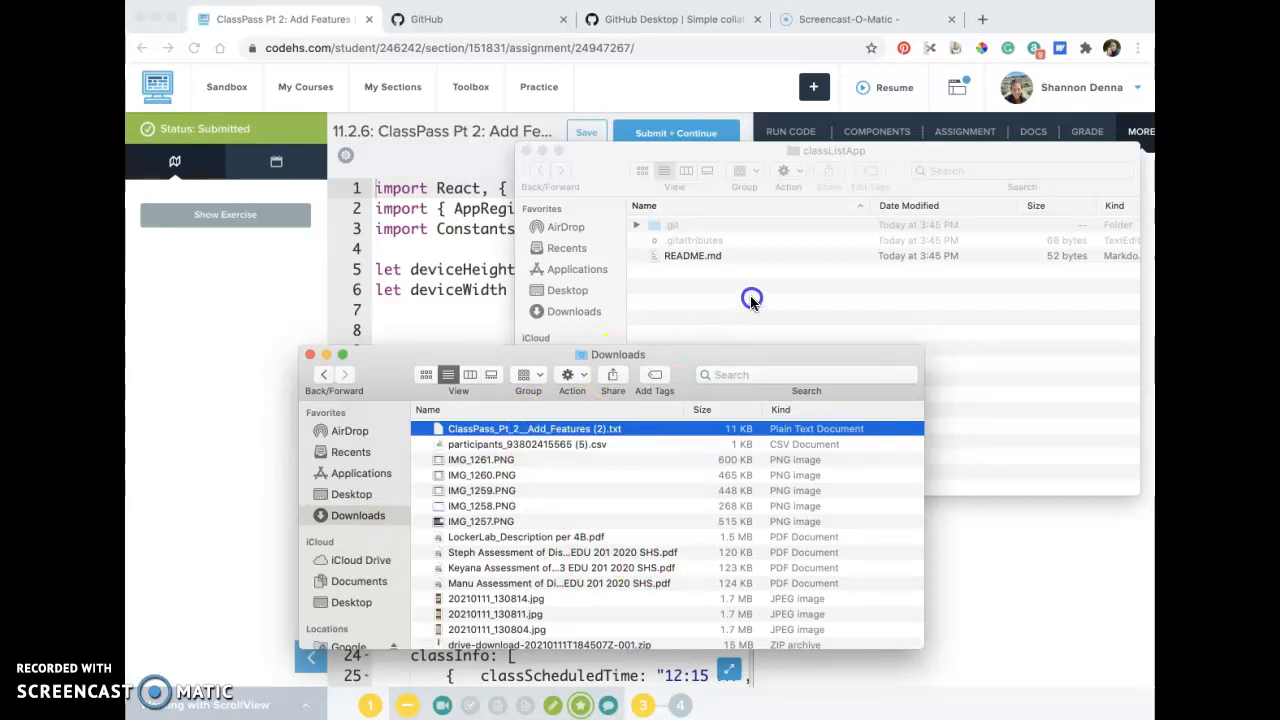
{"action": "left_click_drag", "start_coordinate": [493, 431], "coordinate": [744, 306]}
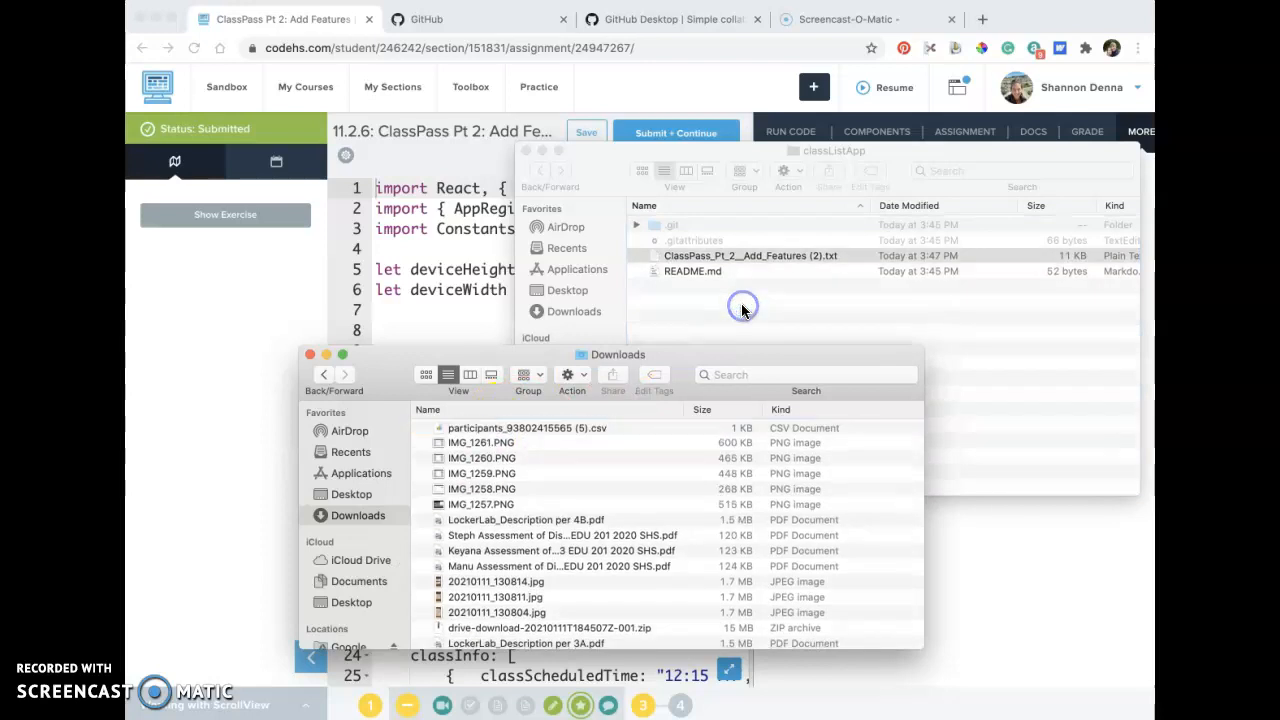
Rename the text file in the classListApp folder to ClassPass_Pt_2__Add_Features.txt.
{"action": "right_click", "coordinate": [790, 256]}
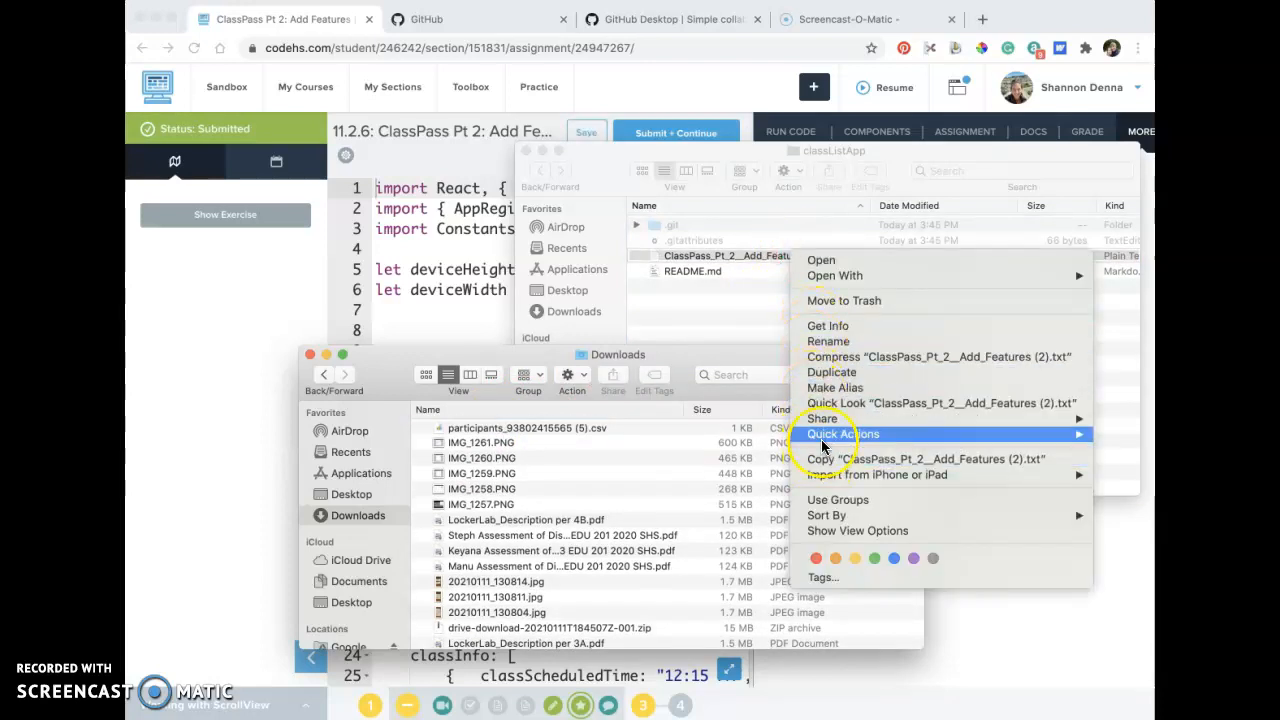
{"action": "left_click", "coordinate": [829, 341]}
{"action": "key", "text": "Right"}
{"action": "key", "text": "BackSpace"}
{"action": "key", "text": "BackSpace"}
{"action": "key", "text": "BackSpace"}
{"action": "key", "text": "BackSpace"}
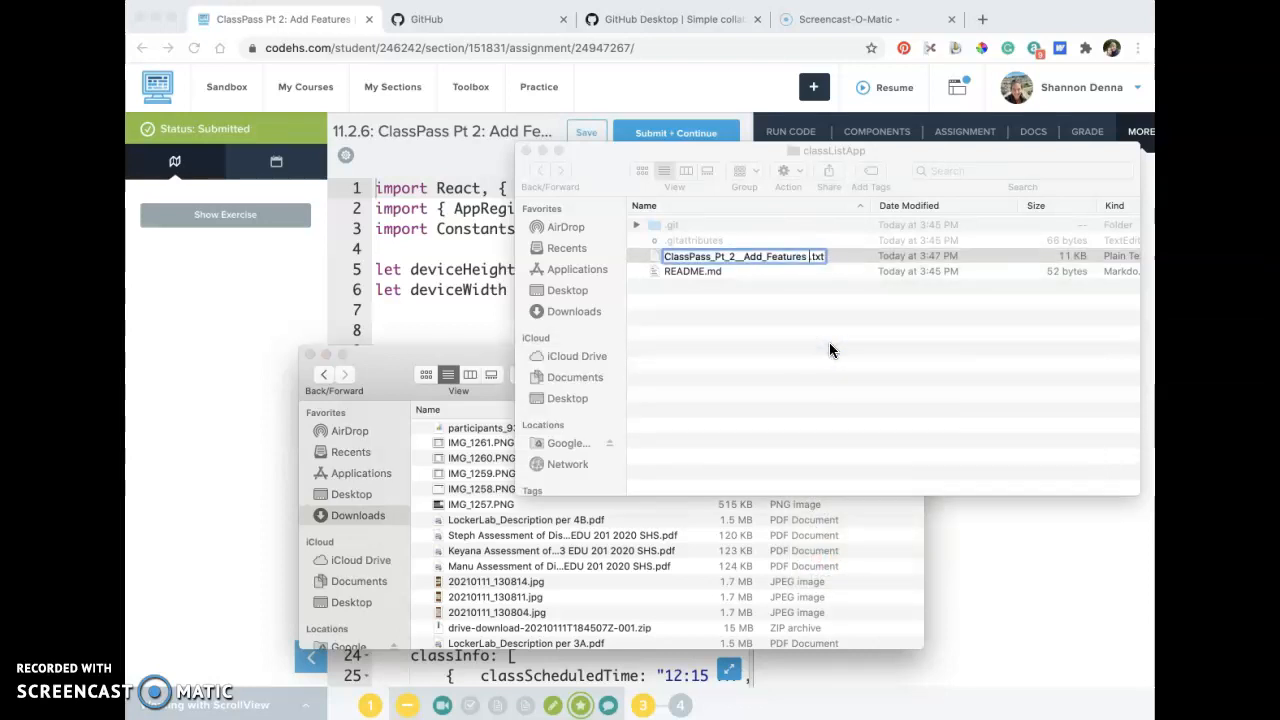
{"action": "key", "text": "Return"}
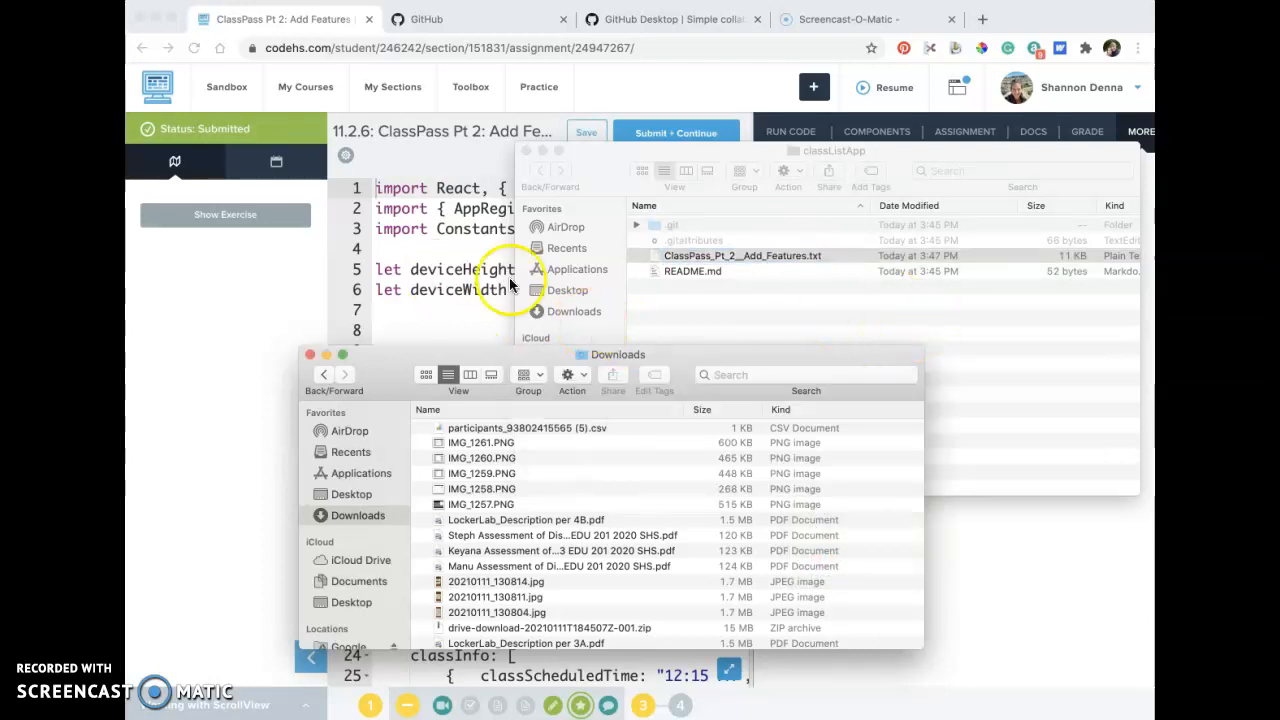
Minimize the Downloads window, switch to GitHub Desktop and select the new ClassPass_Pt_2__Add_Features.txt file in the classListApp changes.
{"action": "left_click", "coordinate": [326, 354]}
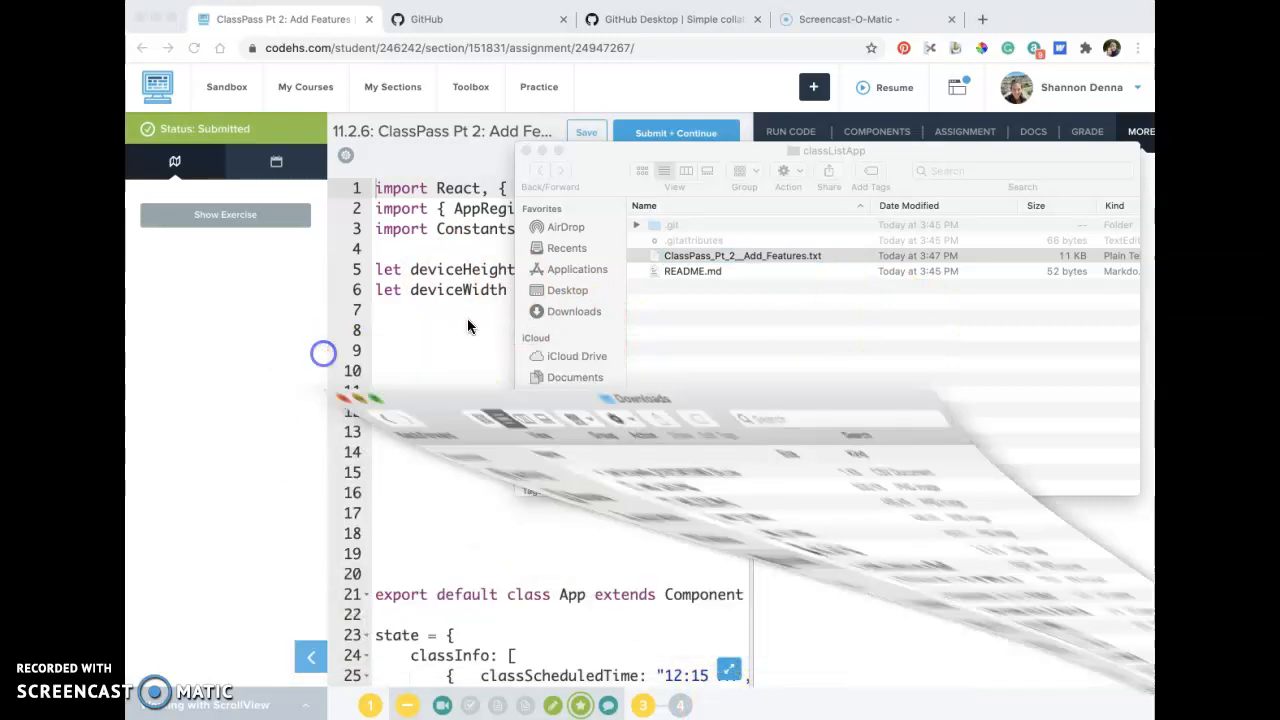
{"action": "left_click", "coordinate": [490, 18]}
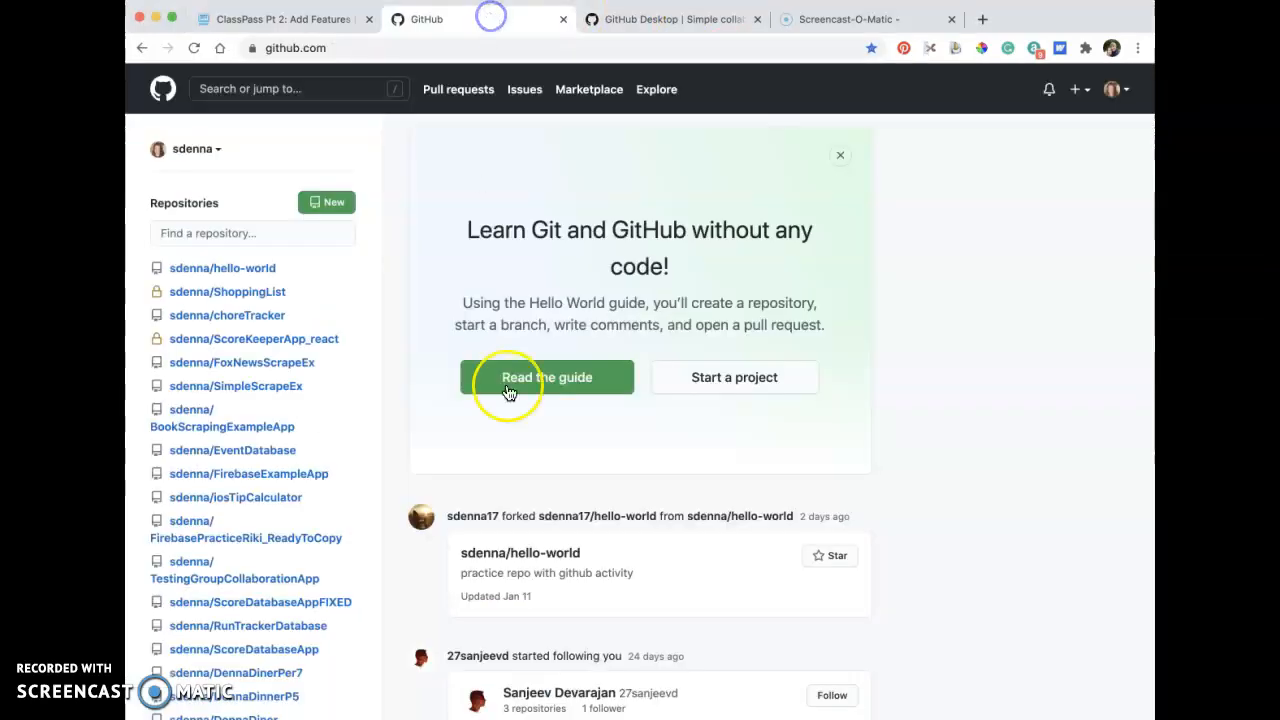
{"action": "left_click", "coordinate": [885, 718]}
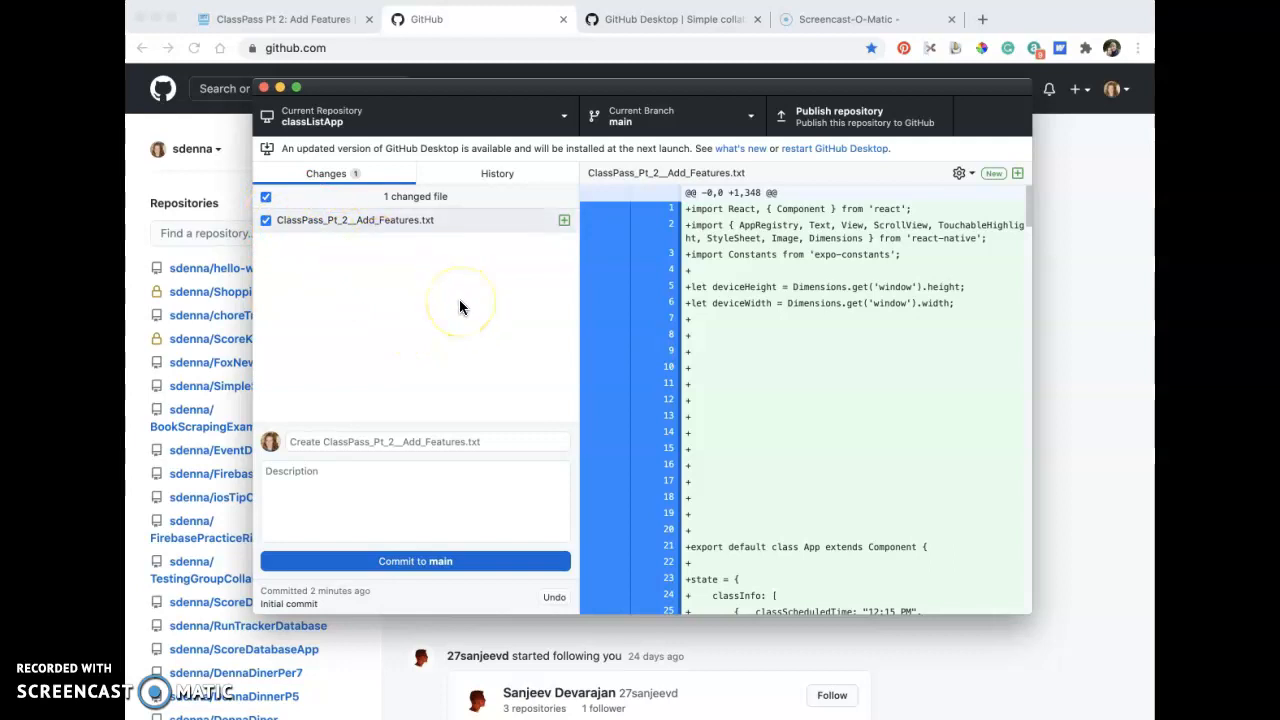
{"action": "left_click", "coordinate": [556, 313]}
{"action": "left_click", "coordinate": [267, 221]}
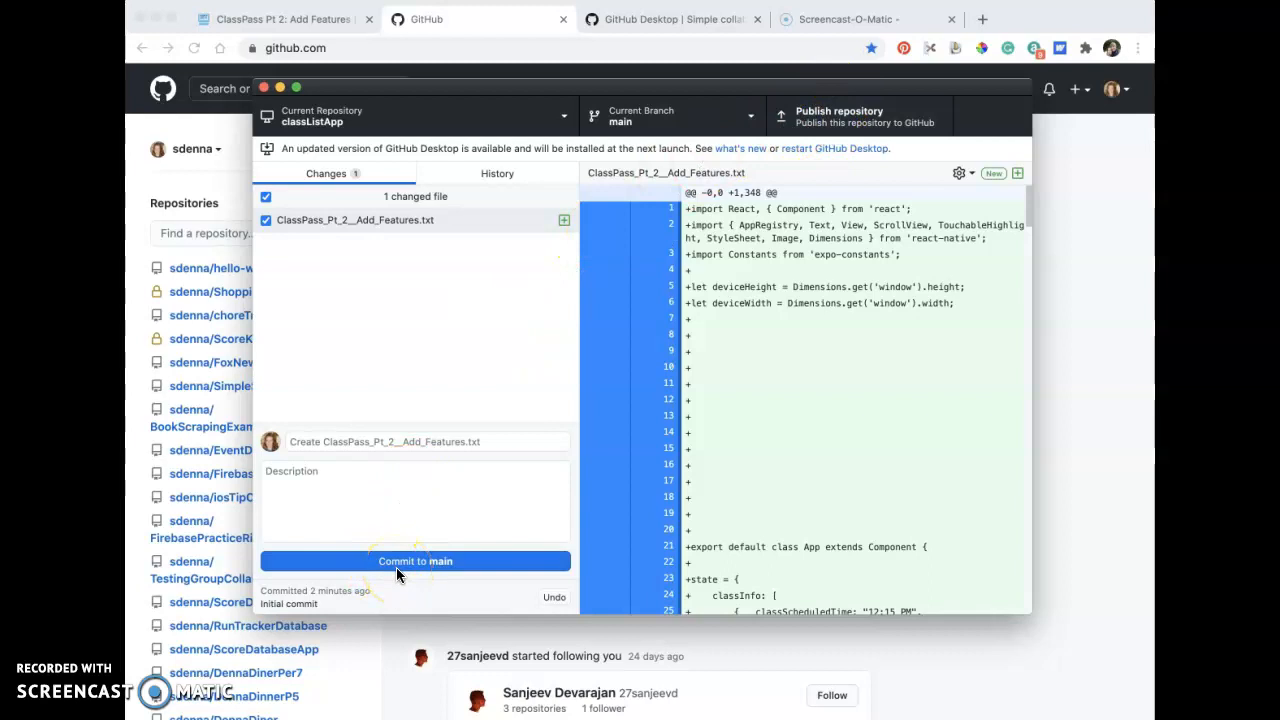
Commit the new text file to main with the summary "Initial commit" and the description "Uploading code".
{"action": "left_click", "coordinate": [367, 445]}
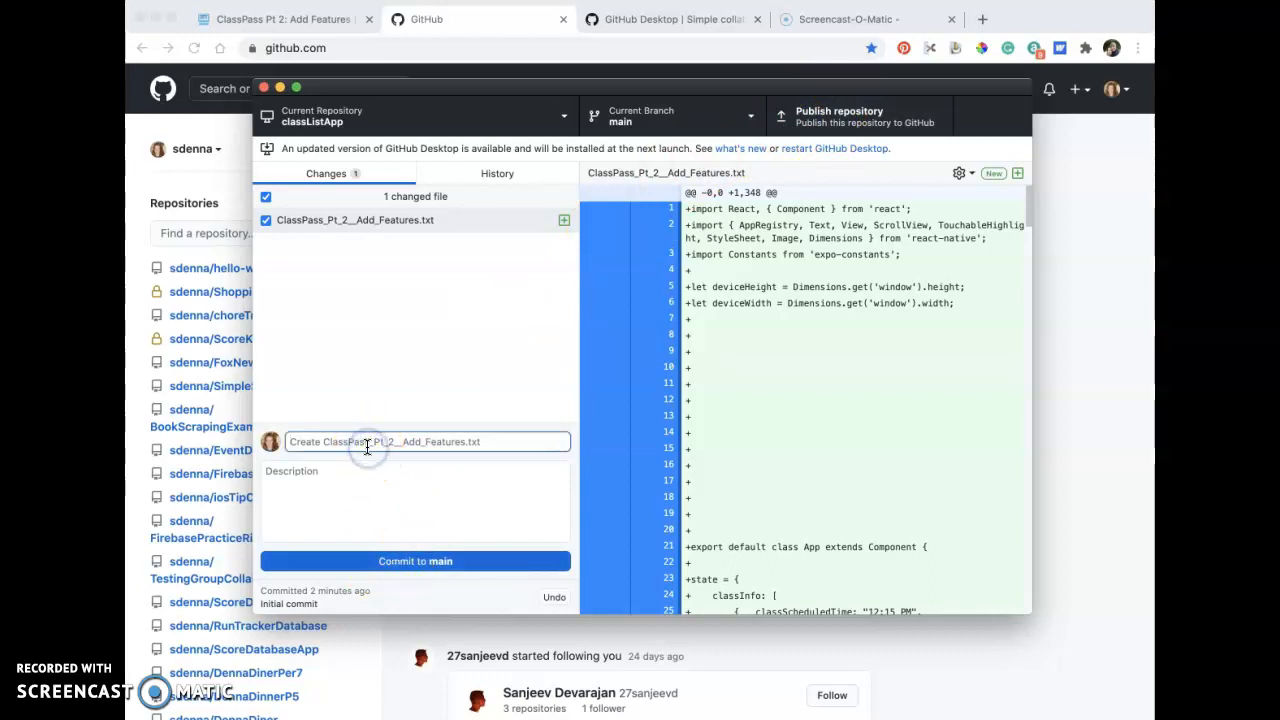
{"action": "type", "text": "Initial commit"}
{"action": "left_click", "coordinate": [367, 486]}
{"action": "type", "text": "U"}
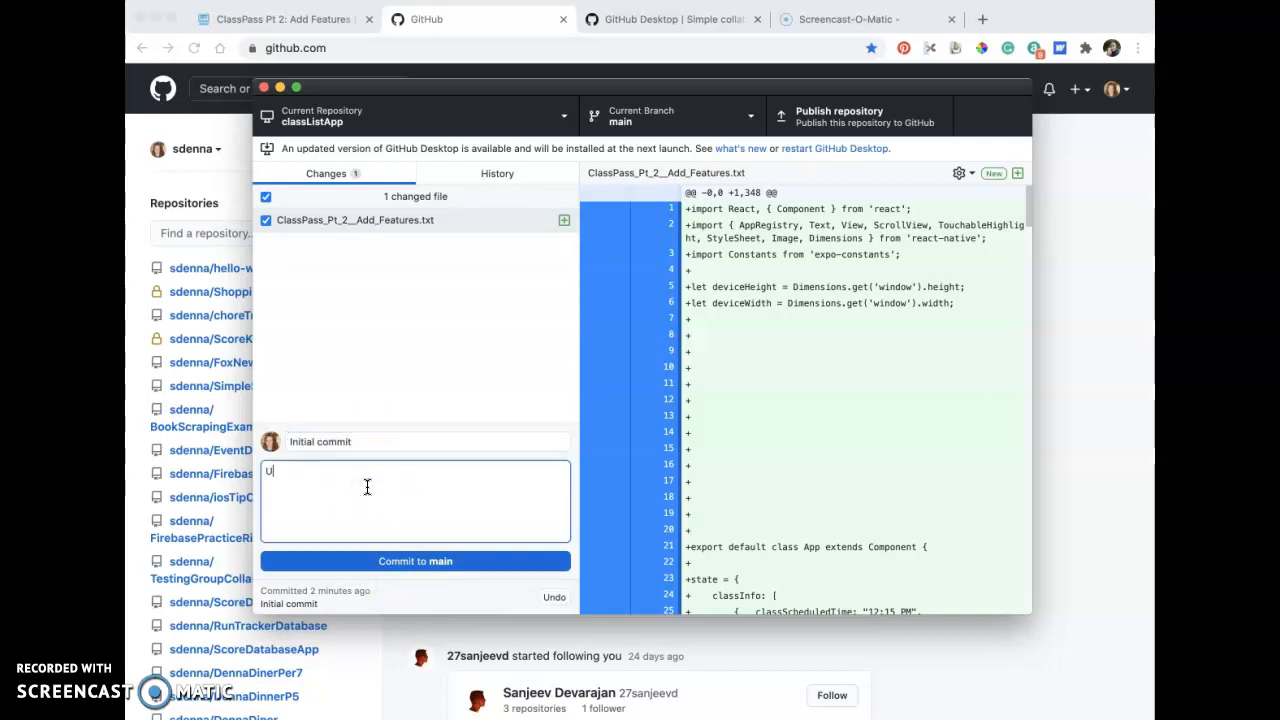
{"action": "type", "text": "e"}
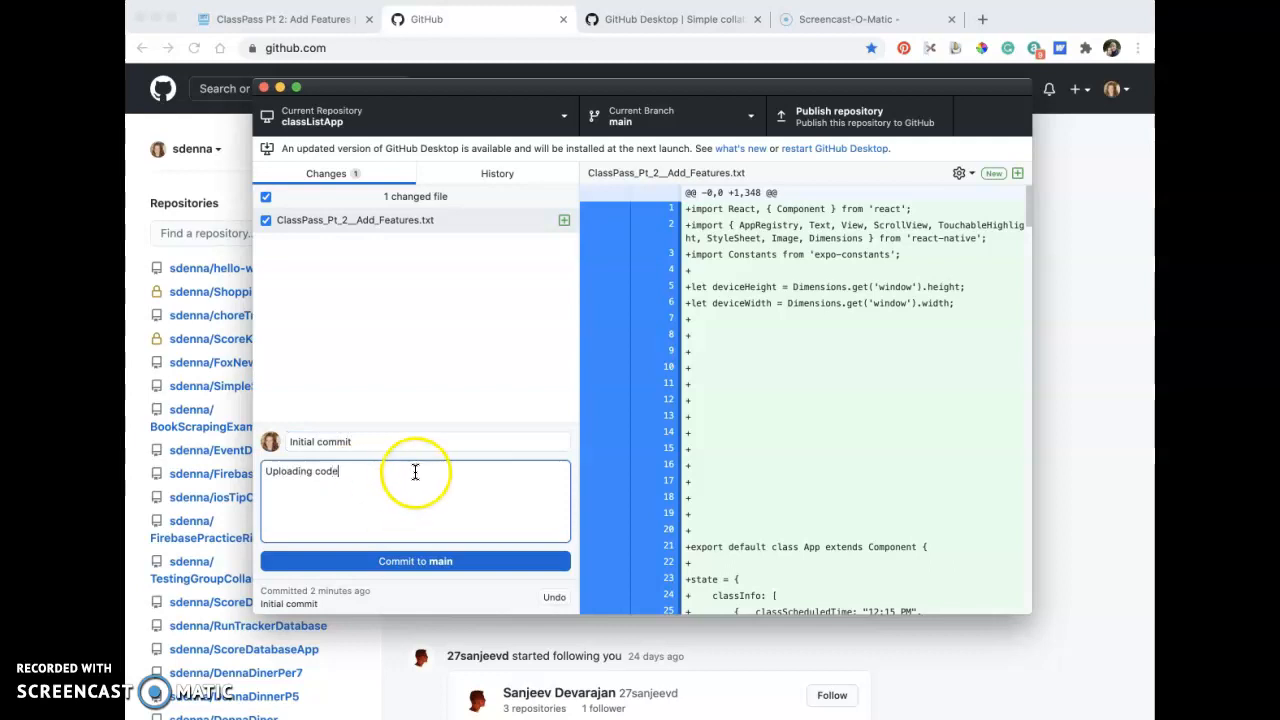
{"action": "left_click", "coordinate": [400, 437]}
{"action": "left_click", "coordinate": [305, 445]}
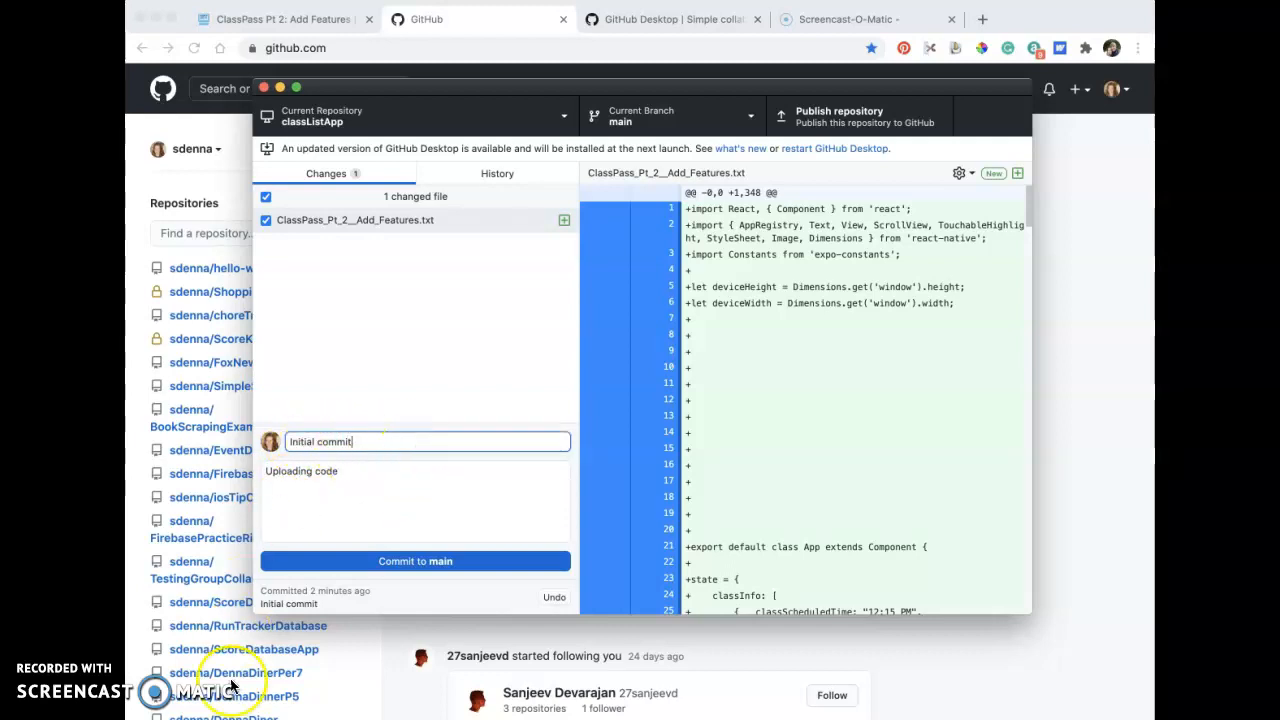
{"action": "left_click", "coordinate": [381, 563]}
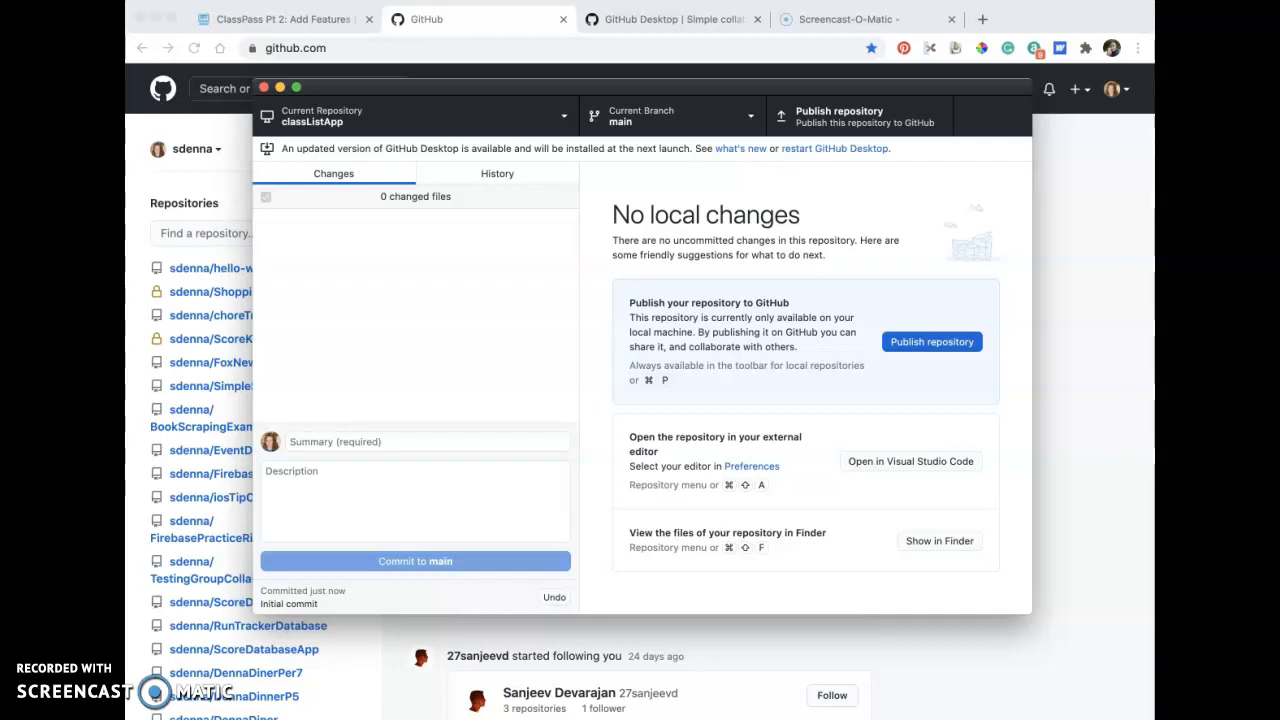
Open ClassPass_Pt_2__Add_Features.txt from the classListApp folder, delete the extra blank lines above the App class, and save and close the file.
{"action": "key", "text": "super+Tab"}
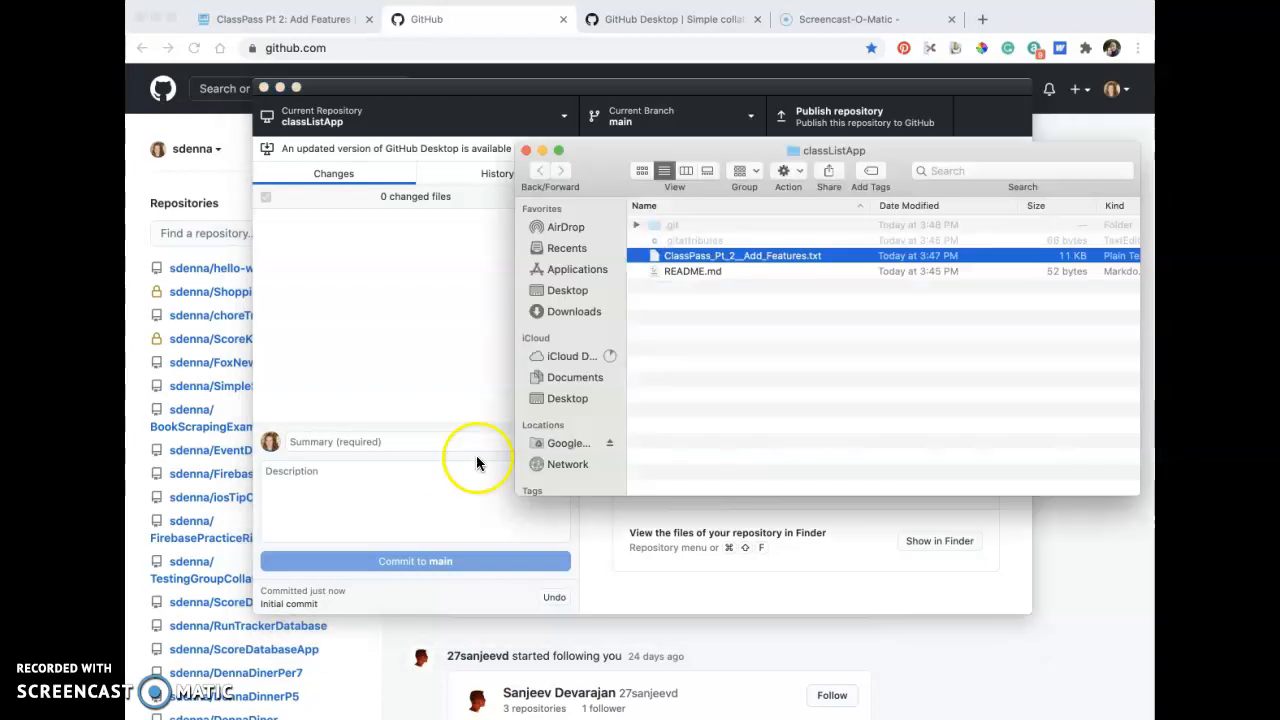
{"action": "double_click", "coordinate": [684, 258]}
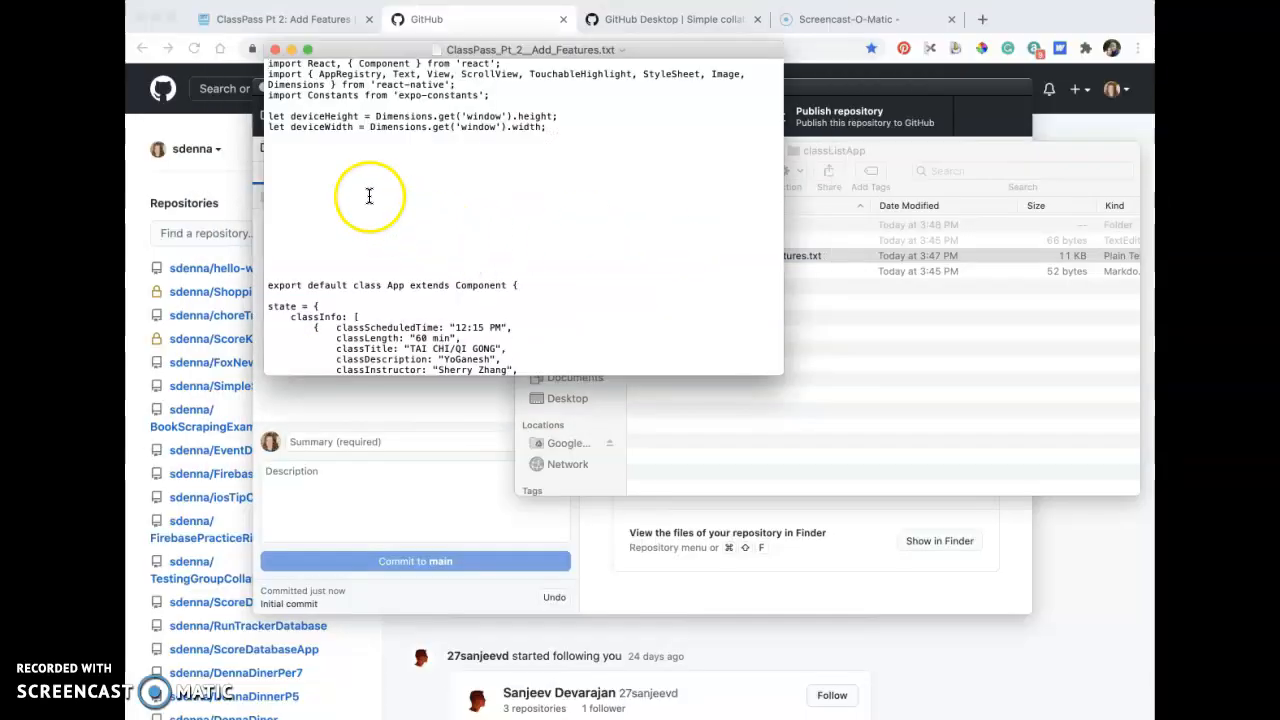
{"action": "left_click", "coordinate": [283, 159]}
{"action": "key", "text": "shift+Down"}
{"action": "key", "text": "shift+Down"}
{"action": "key", "text": "shift+Down"}
{"action": "key", "text": "shift+Down"}
{"action": "key", "text": "shift+Down"}
{"action": "key", "text": "shift+Down"}
{"action": "key", "text": "shift+Down"}
{"action": "key", "text": "shift+Down"}
{"action": "key", "text": "shift+Down"}
{"action": "key", "text": "shift+Down"}
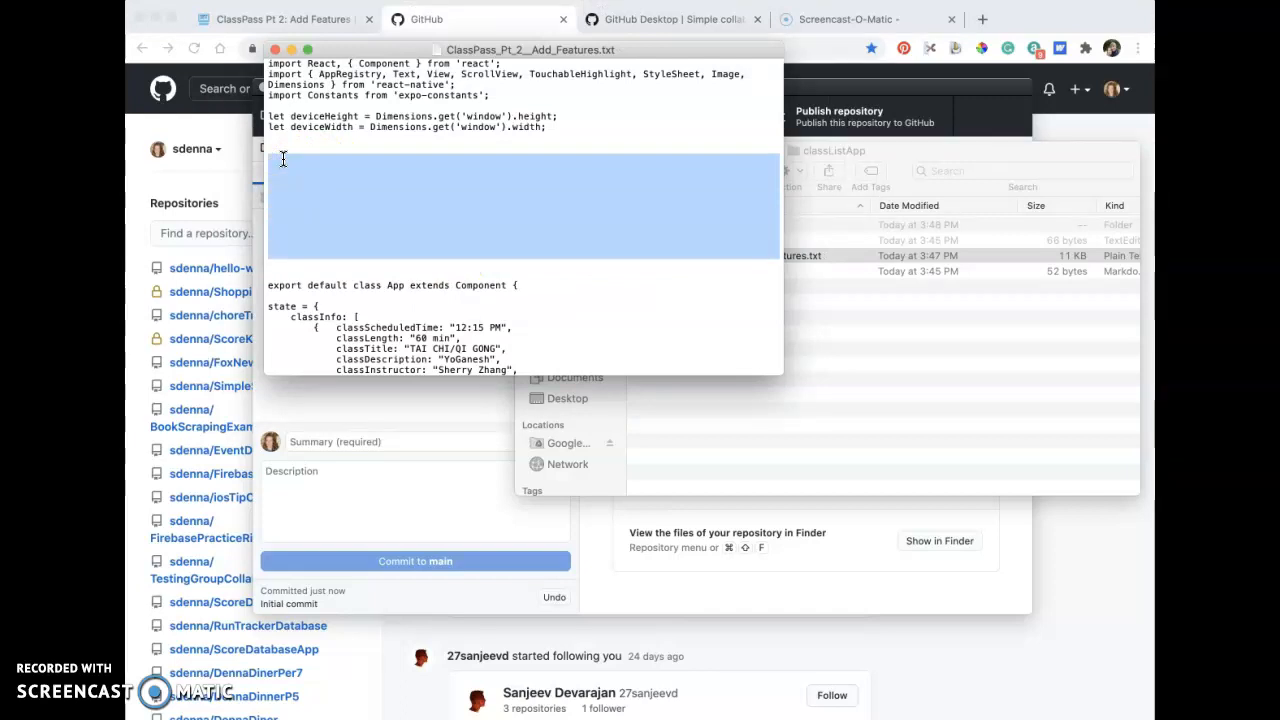
{"action": "key", "text": "BackSpace"}
{"action": "key", "text": "BackSpace"}
{"action": "left_click", "coordinate": [300, 148]}
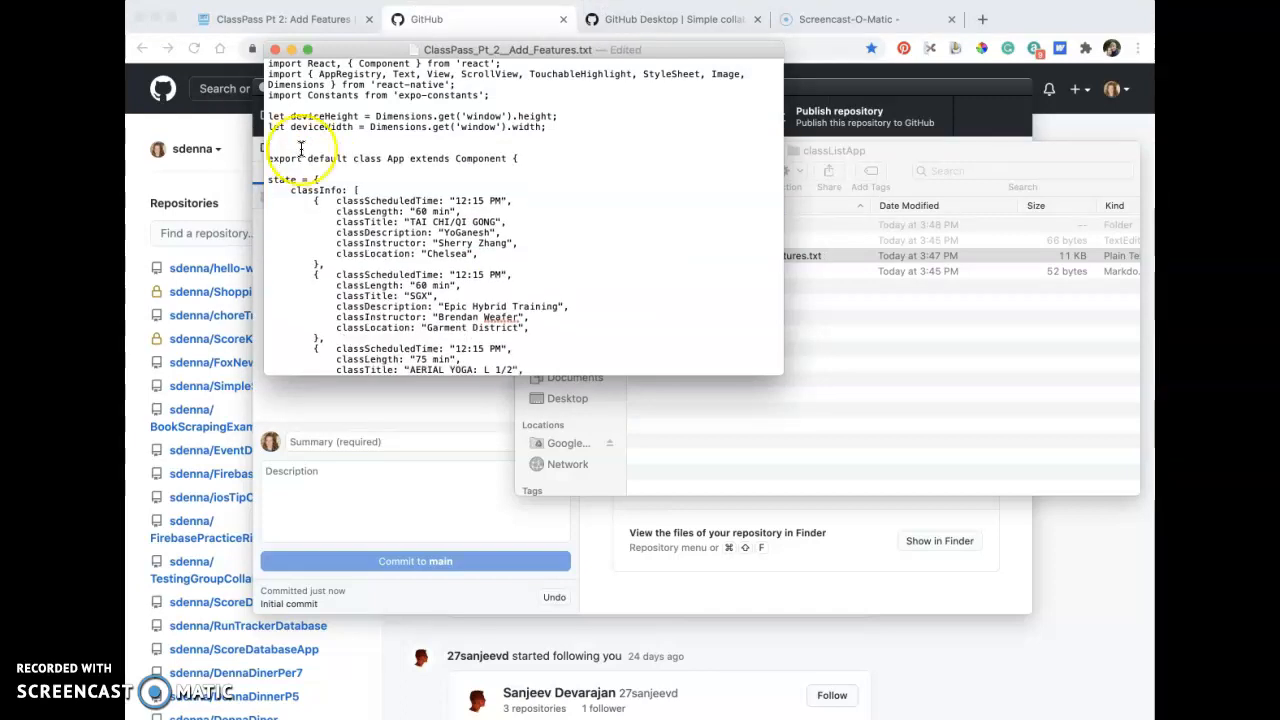
{"action": "key", "text": "super+s"}
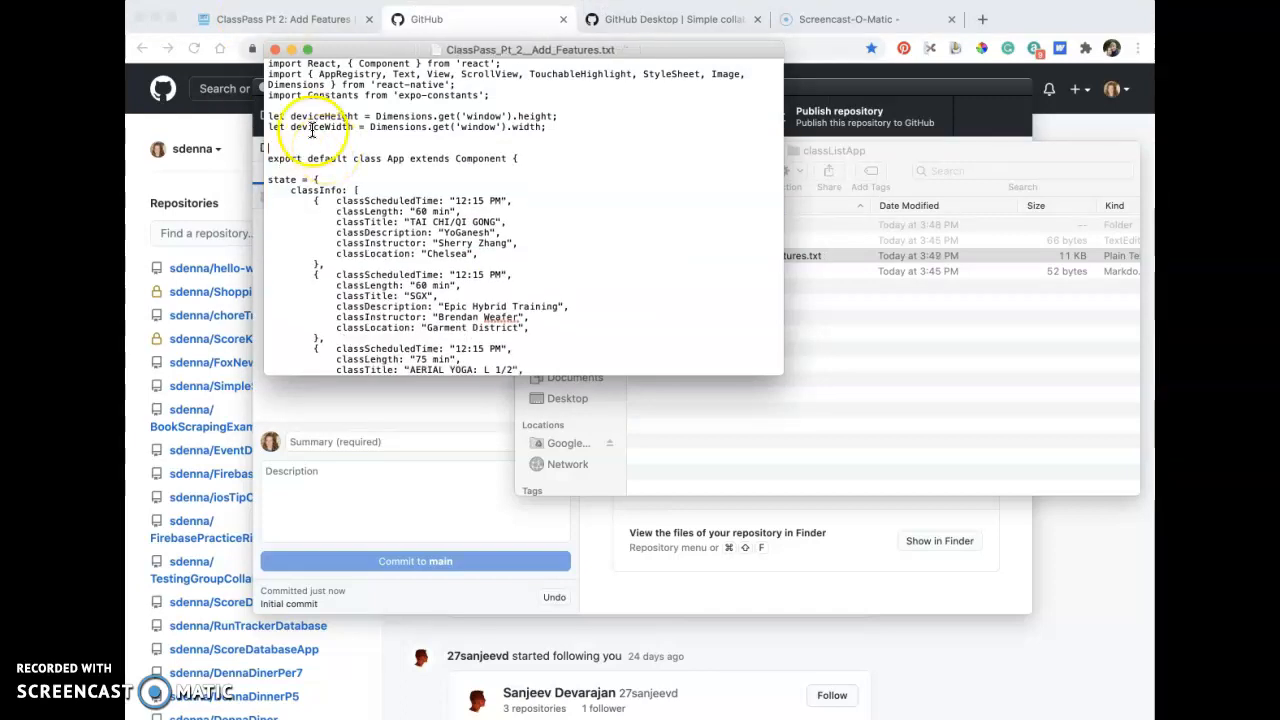
{"action": "left_click", "coordinate": [275, 49]}
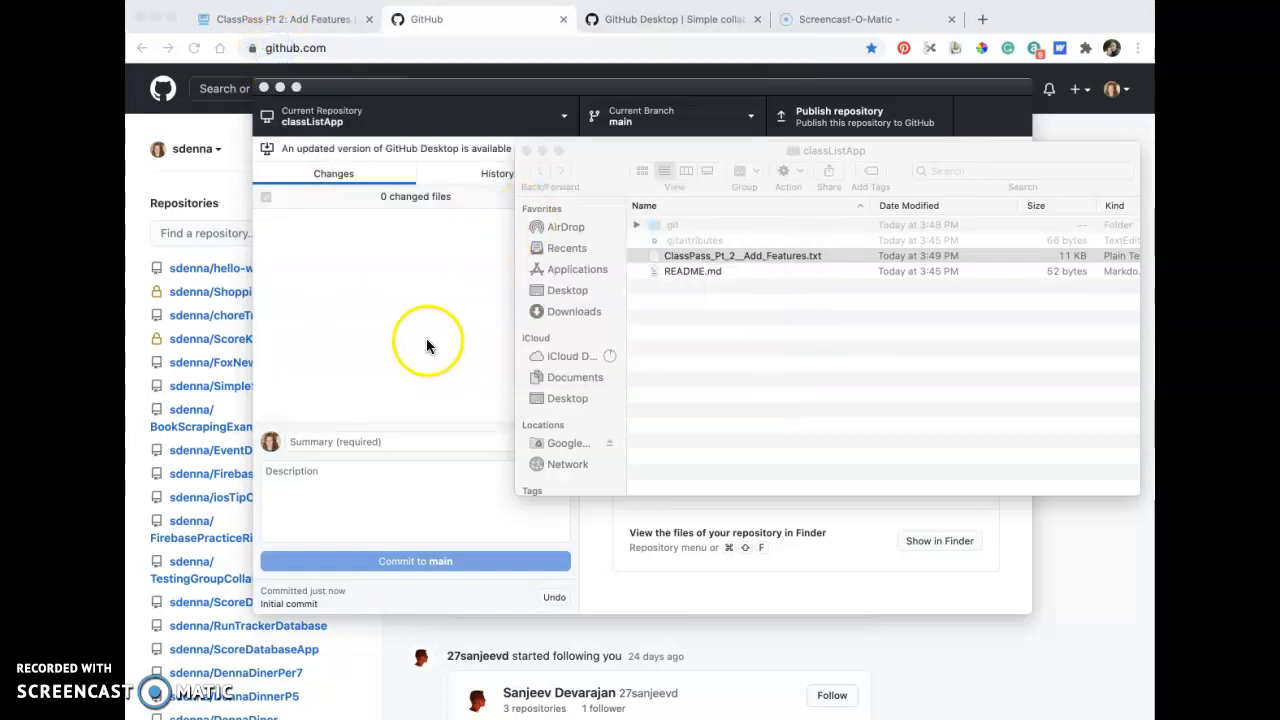
Commit the edited text file to main in GitHub Desktop with the summary "deleted extra spaces".
{"action": "left_click", "coordinate": [426, 345]}
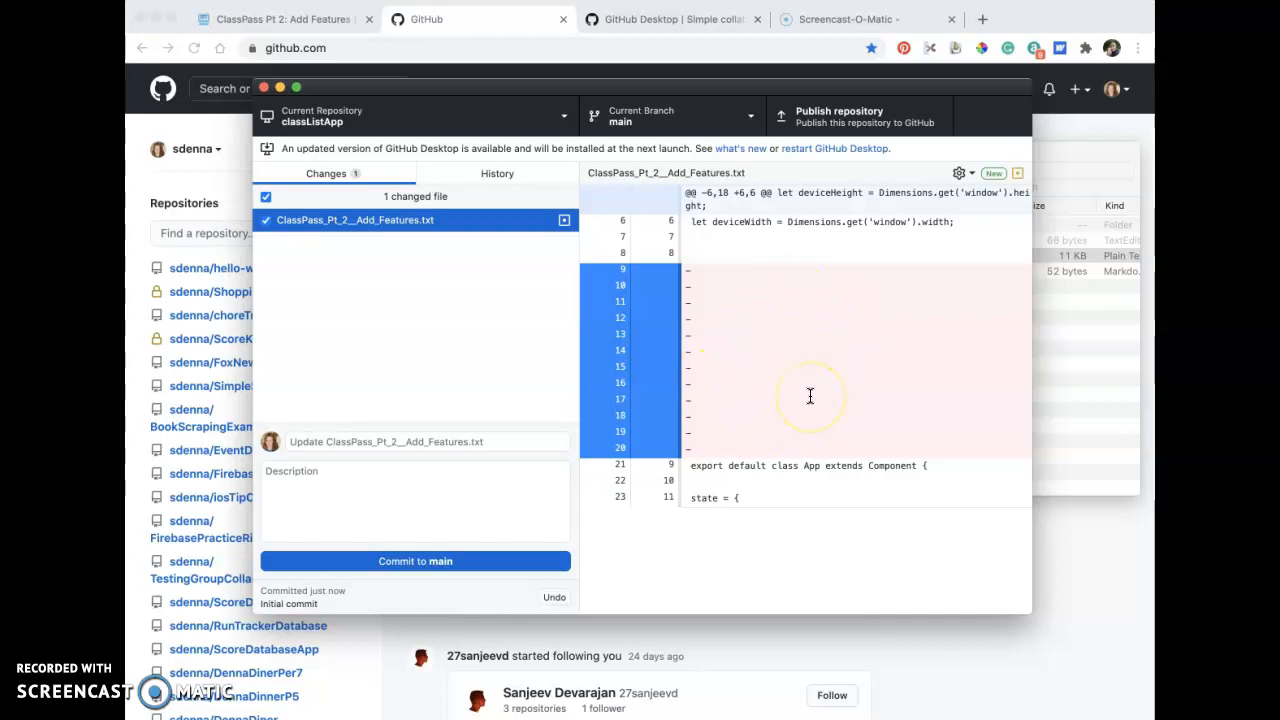
{"action": "left_click", "coordinate": [488, 441]}
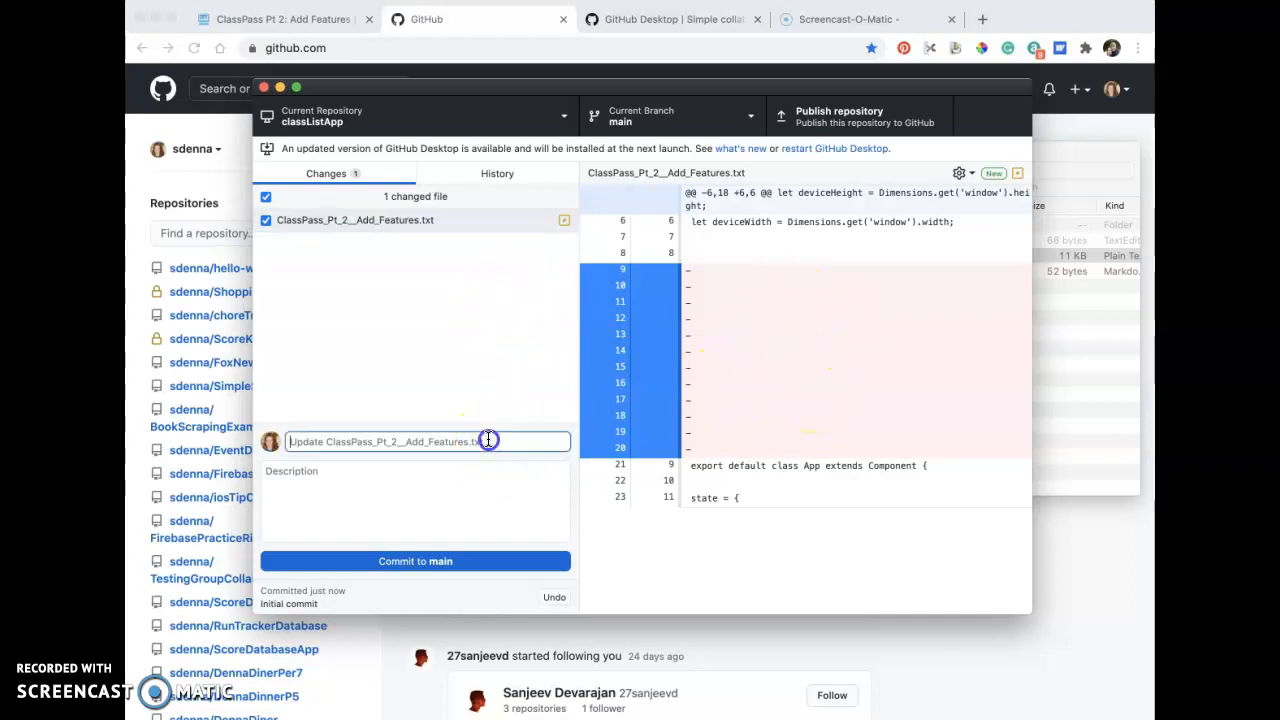
{"action": "type", "text": "deleted extra spaces"}
{"action": "left_click", "coordinate": [433, 561]}
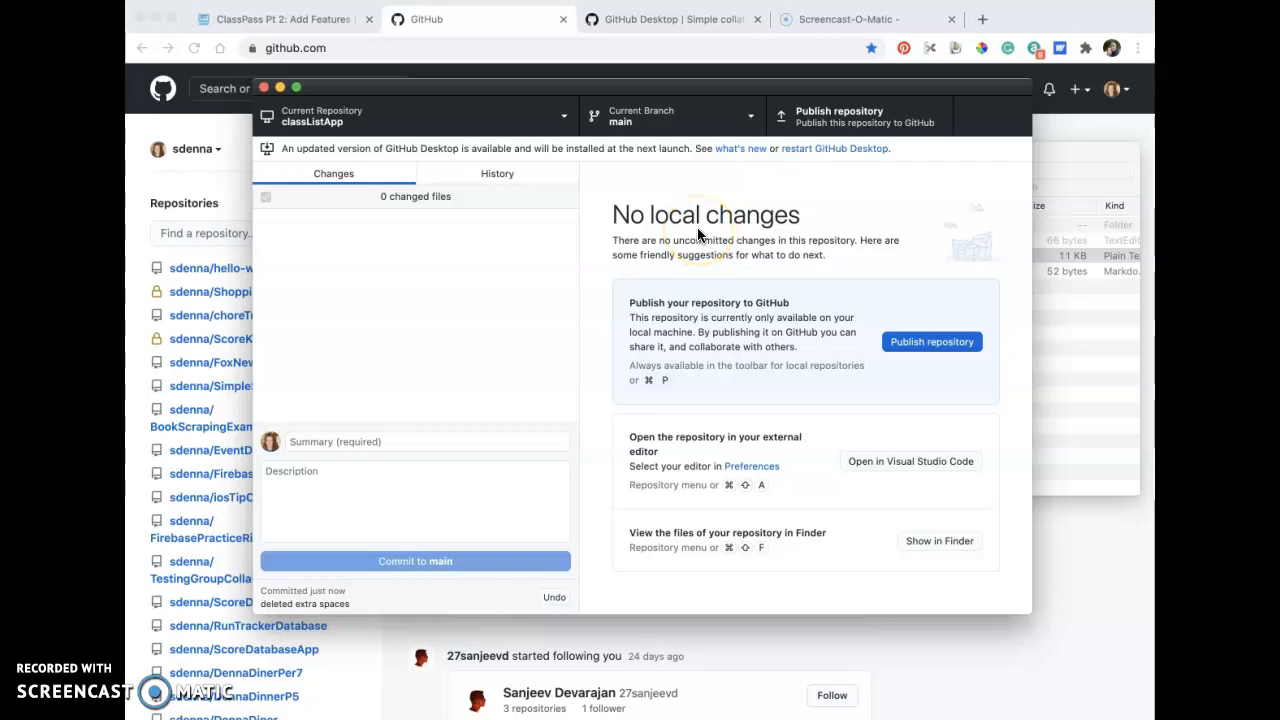
Reload the GitHub home page in the browser and check the repository list for classListApp.
{"action": "left_click", "coordinate": [500, 22]}
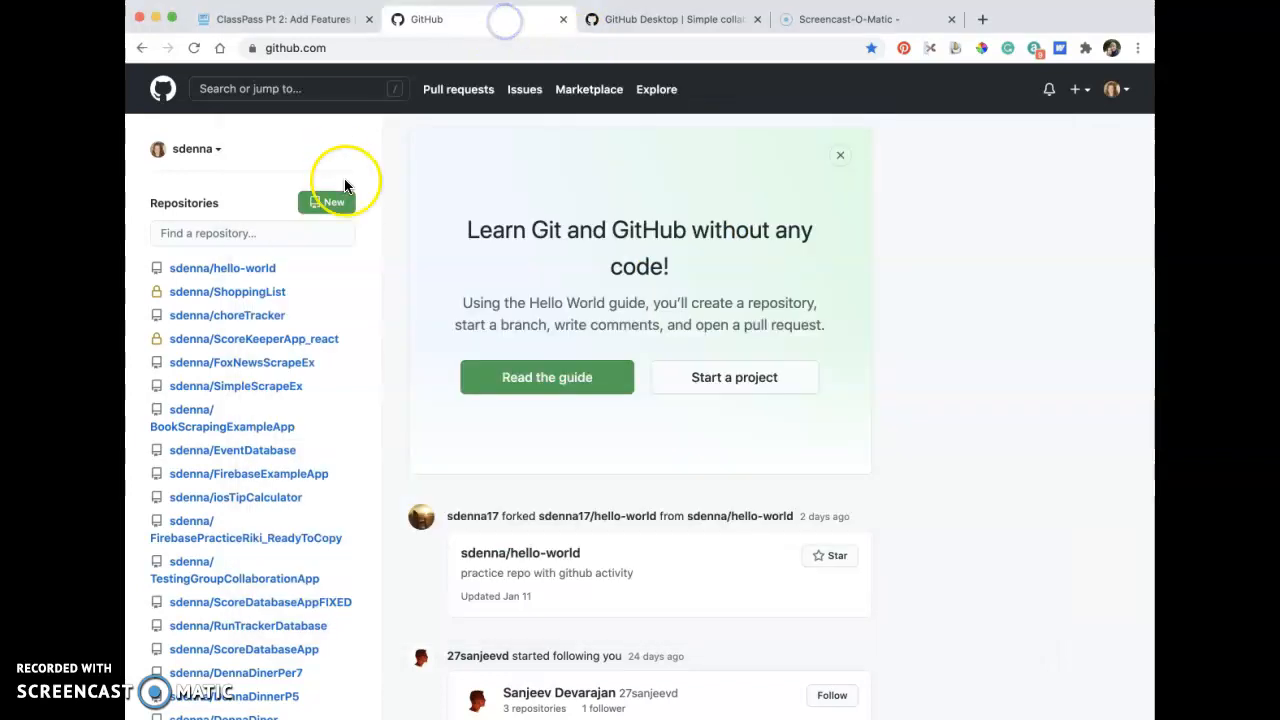
{"action": "left_click", "coordinate": [194, 48]}
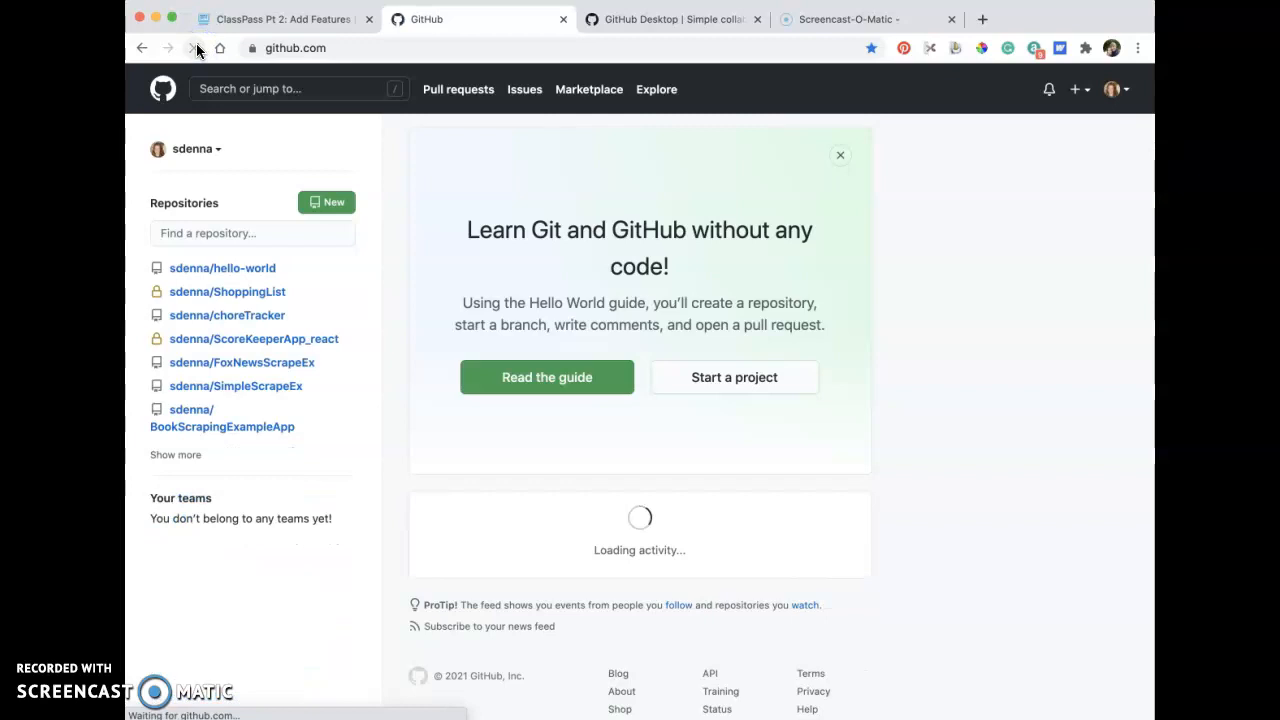
{"action": "left_click", "coordinate": [266, 232]}
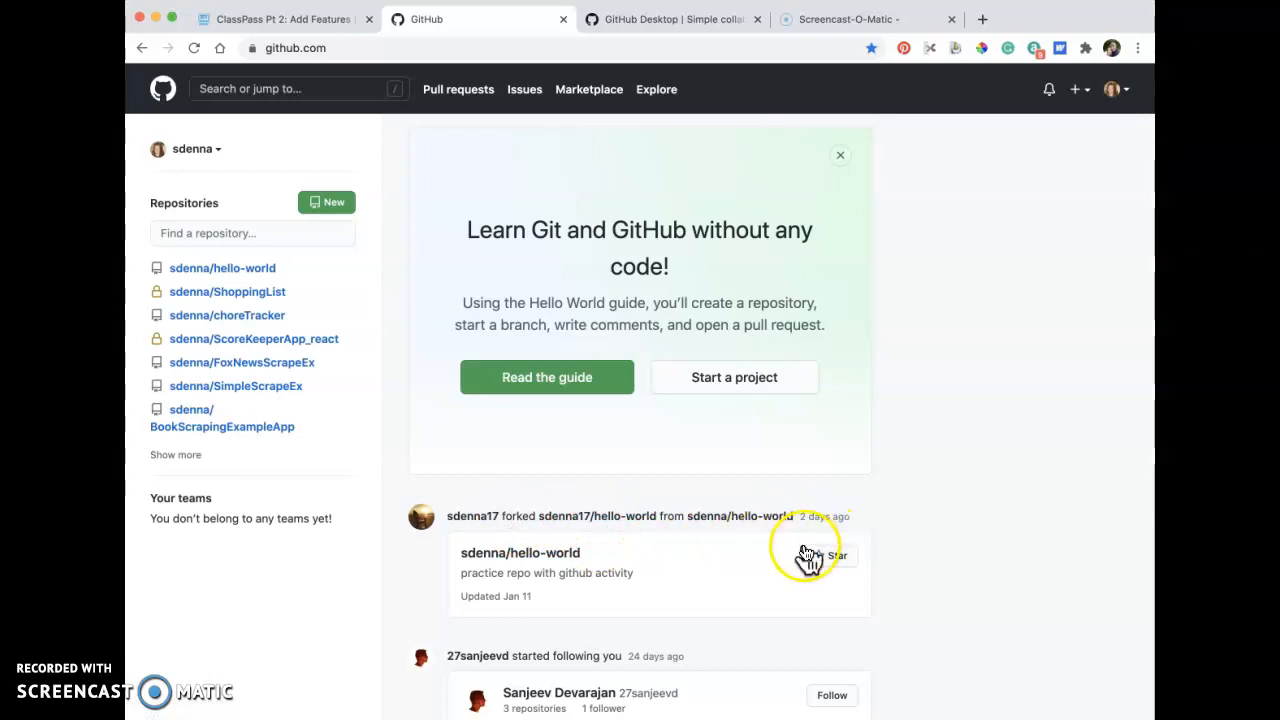
Publish the classListApp repository from GitHub Desktop to GitHub.com, keeping the code private and the organization as None.
{"action": "key", "text": "super+Tab"}
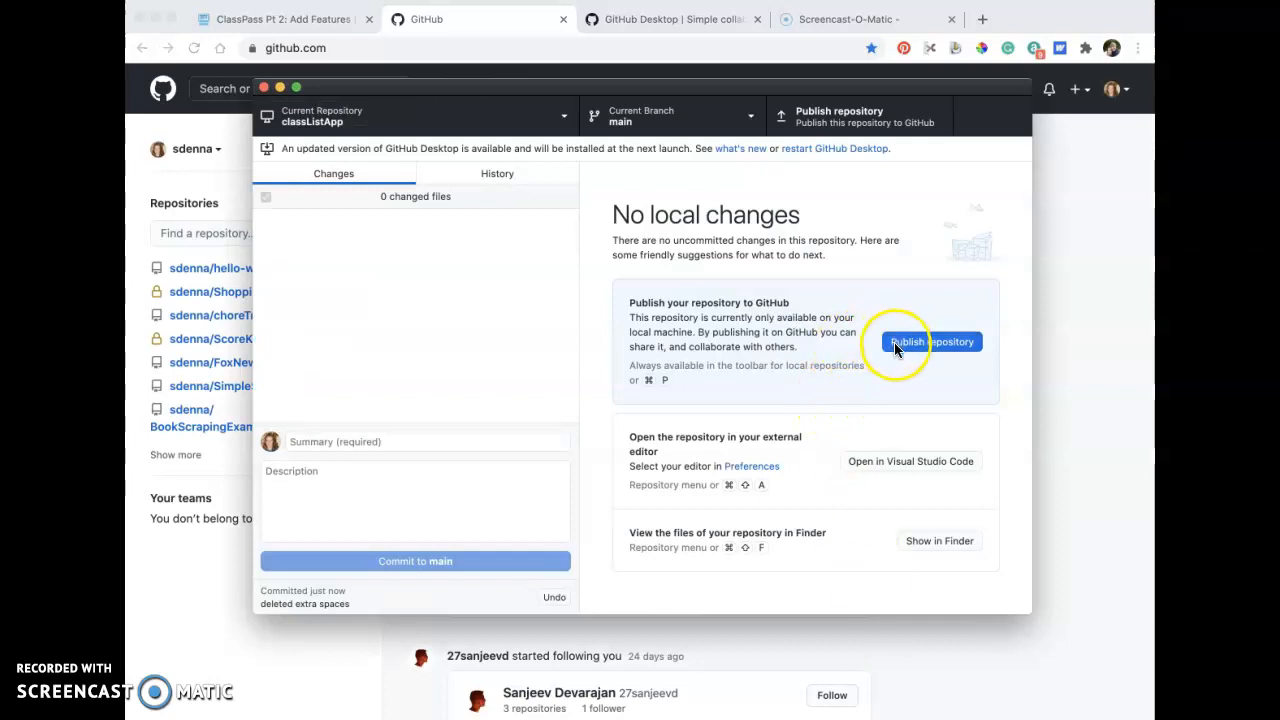
{"action": "left_click", "coordinate": [846, 120]}
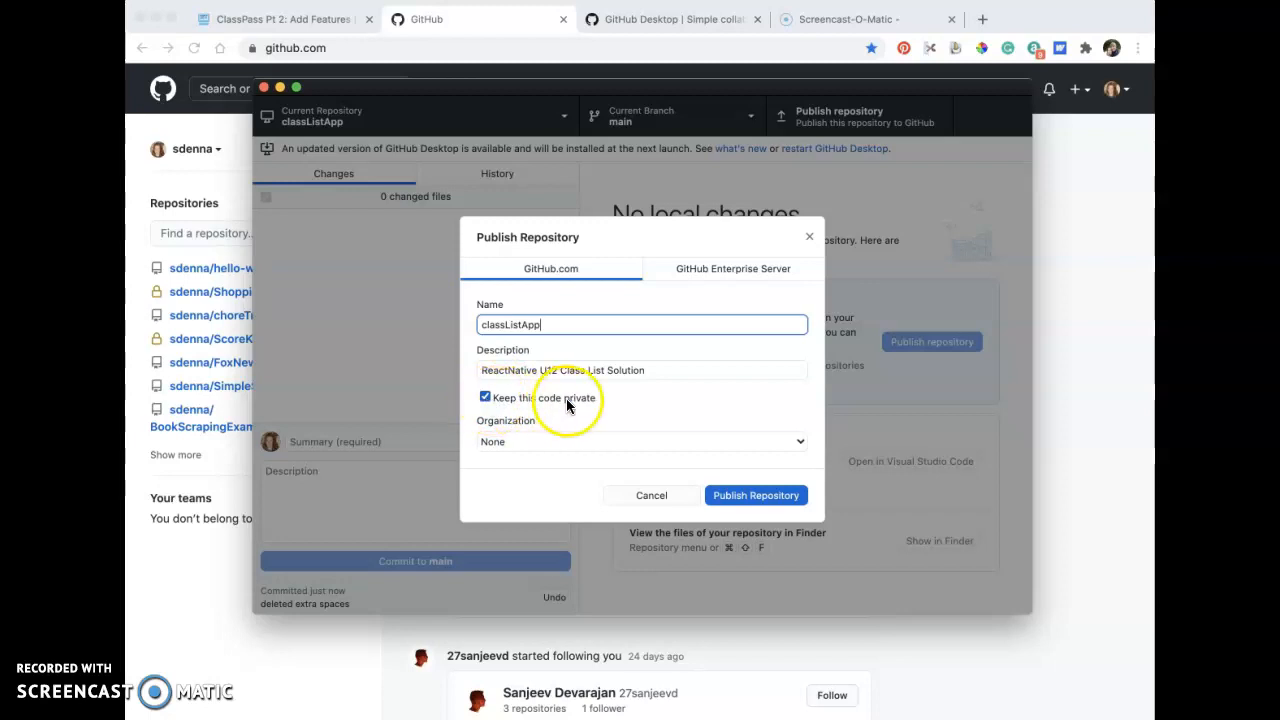
{"action": "left_click", "coordinate": [727, 503]}
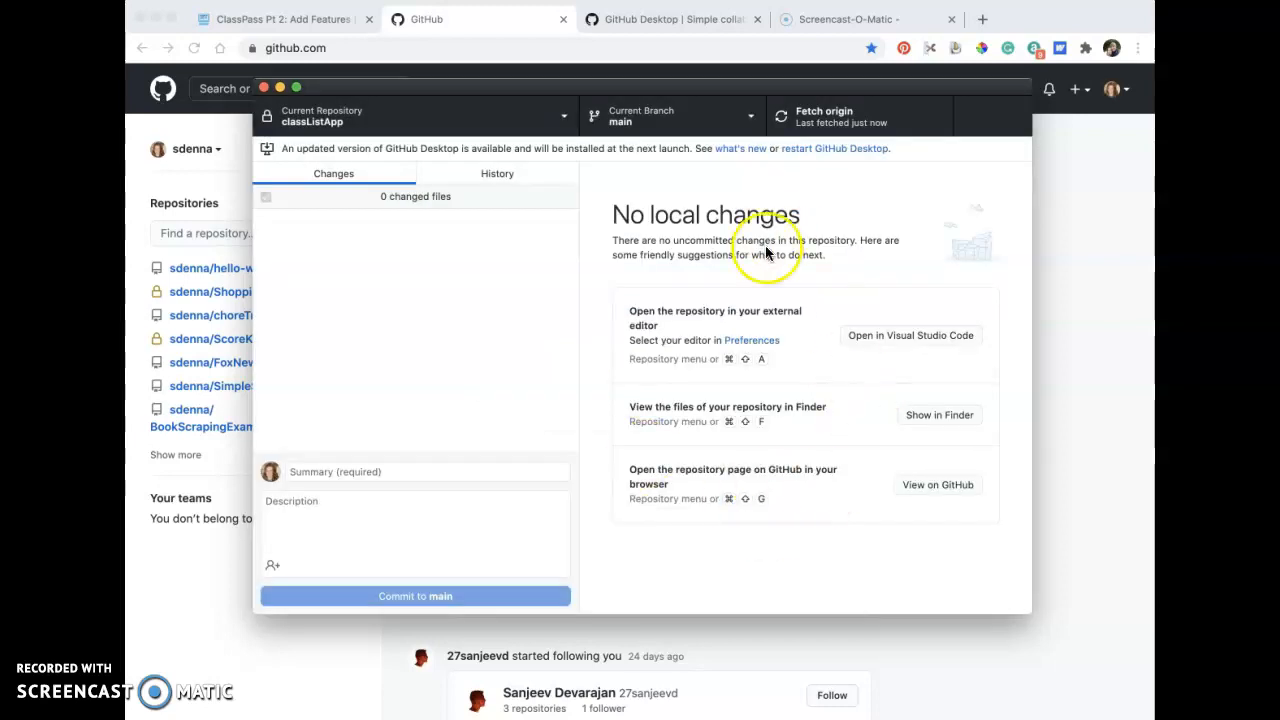
Reload GitHub in the browser and open the published classListApp repository from the account's repositories list.
{"action": "left_click", "coordinate": [487, 21]}
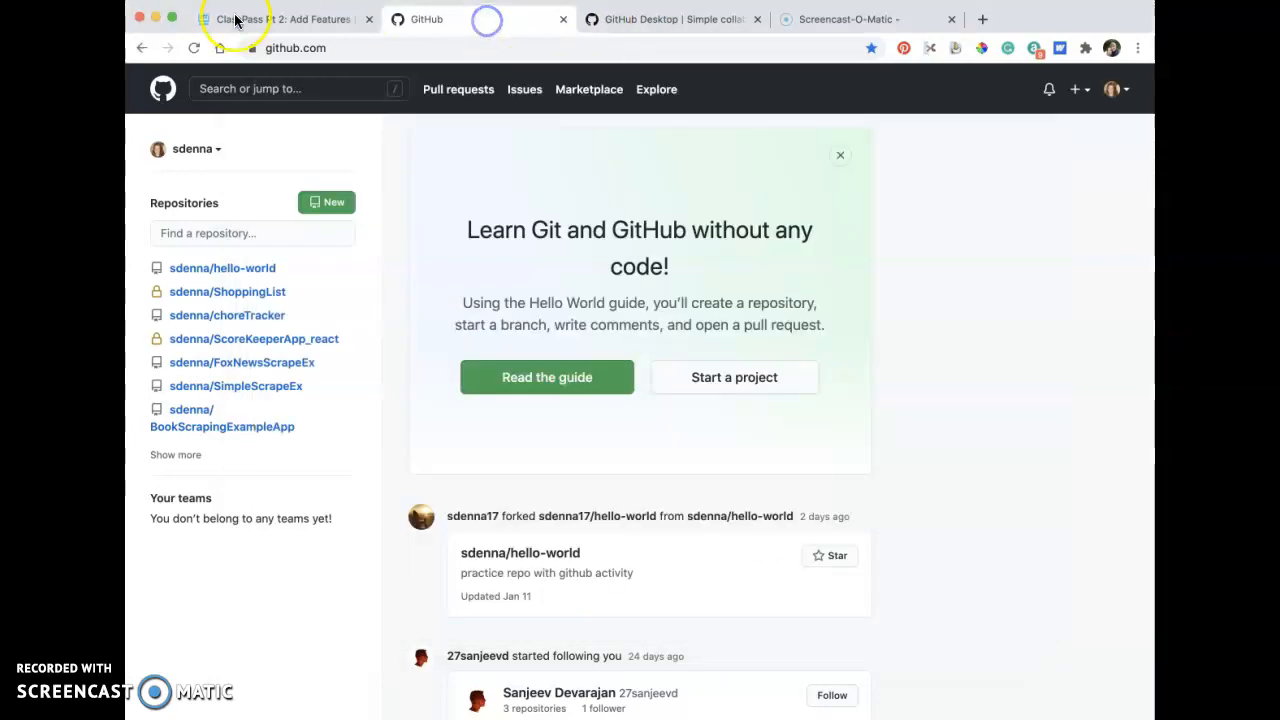
{"action": "left_click", "coordinate": [194, 48]}
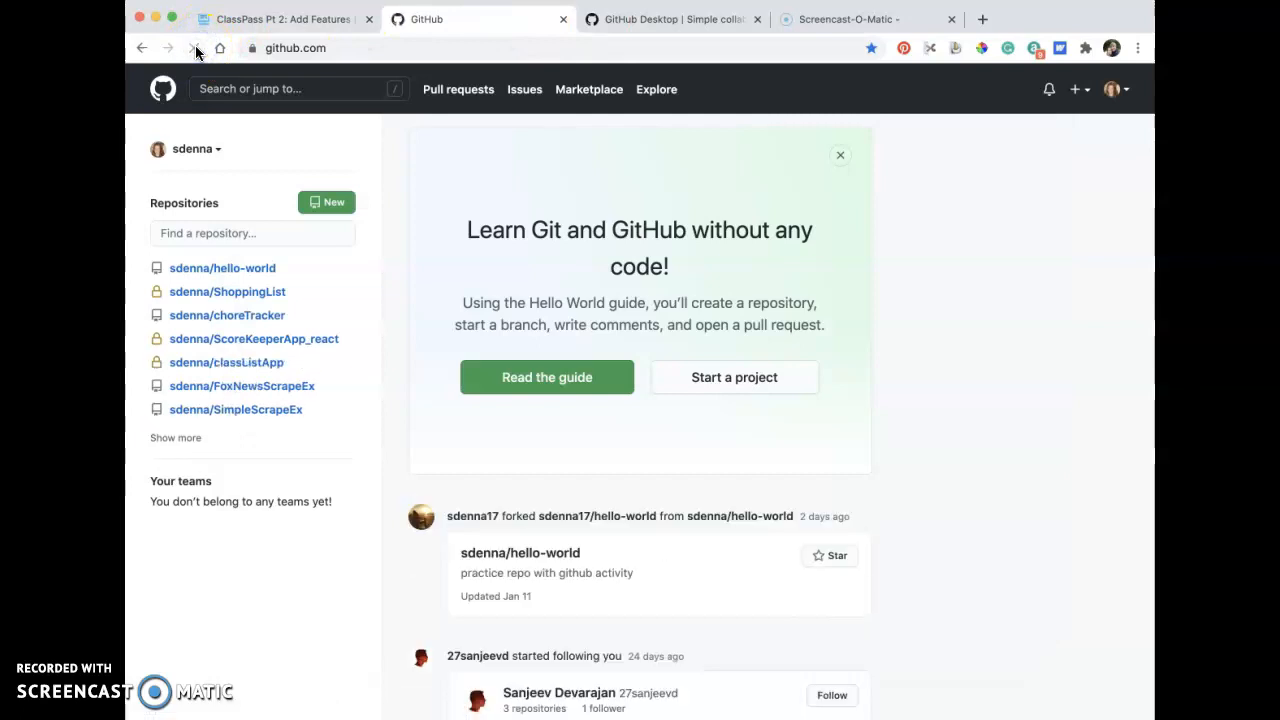
{"action": "scroll", "coordinate": [864, 438], "scroll_direction": "down", "scroll_amount": 1}
{"action": "scroll", "coordinate": [864, 438], "scroll_direction": "up", "scroll_amount": 1}
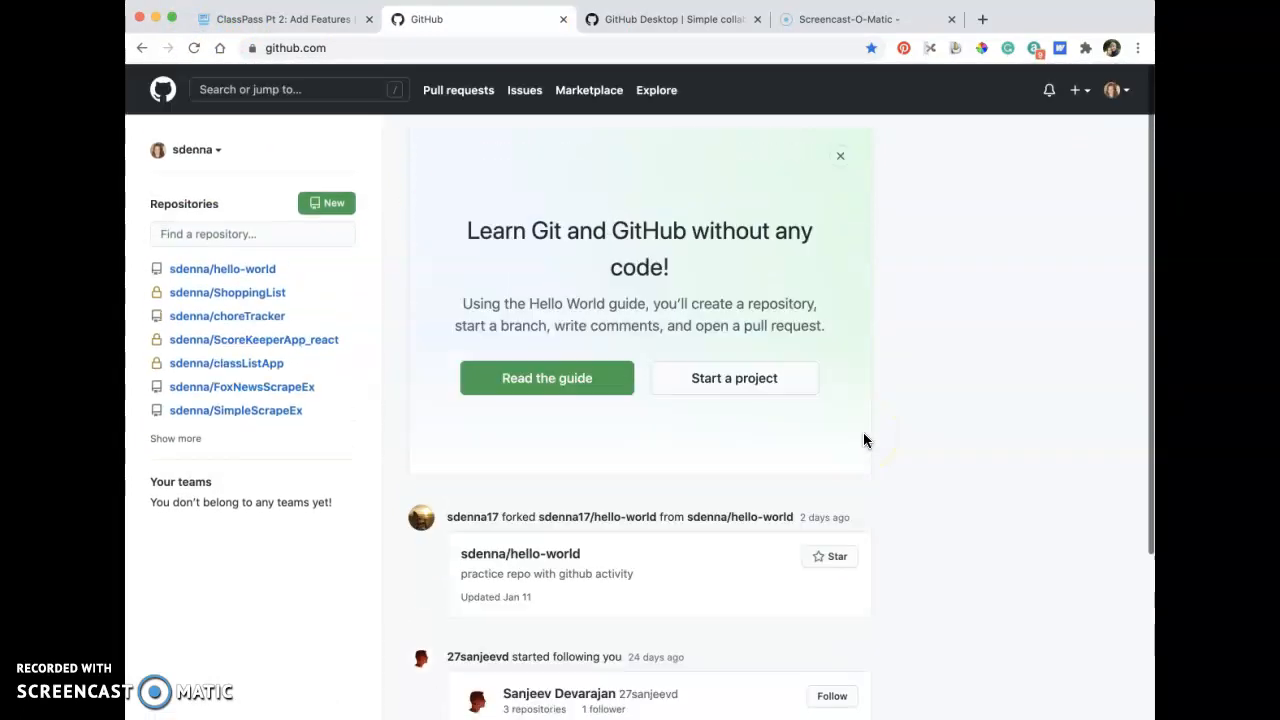
{"action": "left_click", "coordinate": [194, 48]}
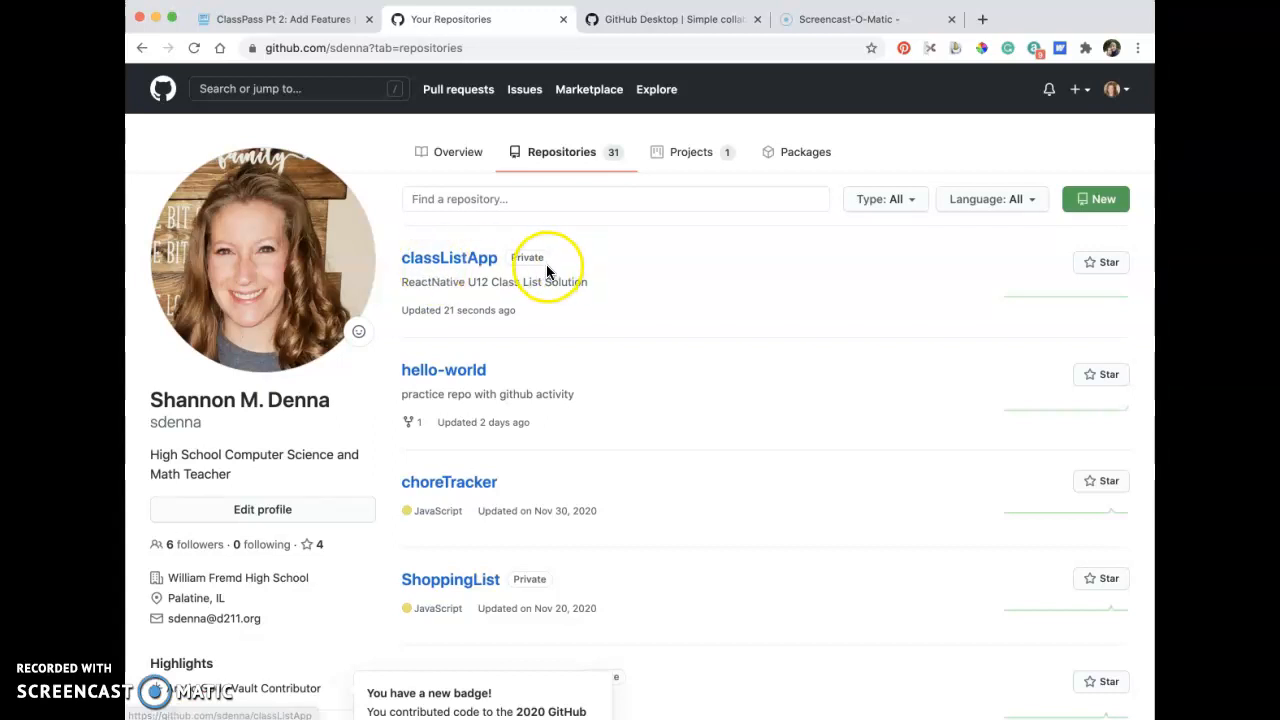
{"action": "left_click", "coordinate": [480, 262]}
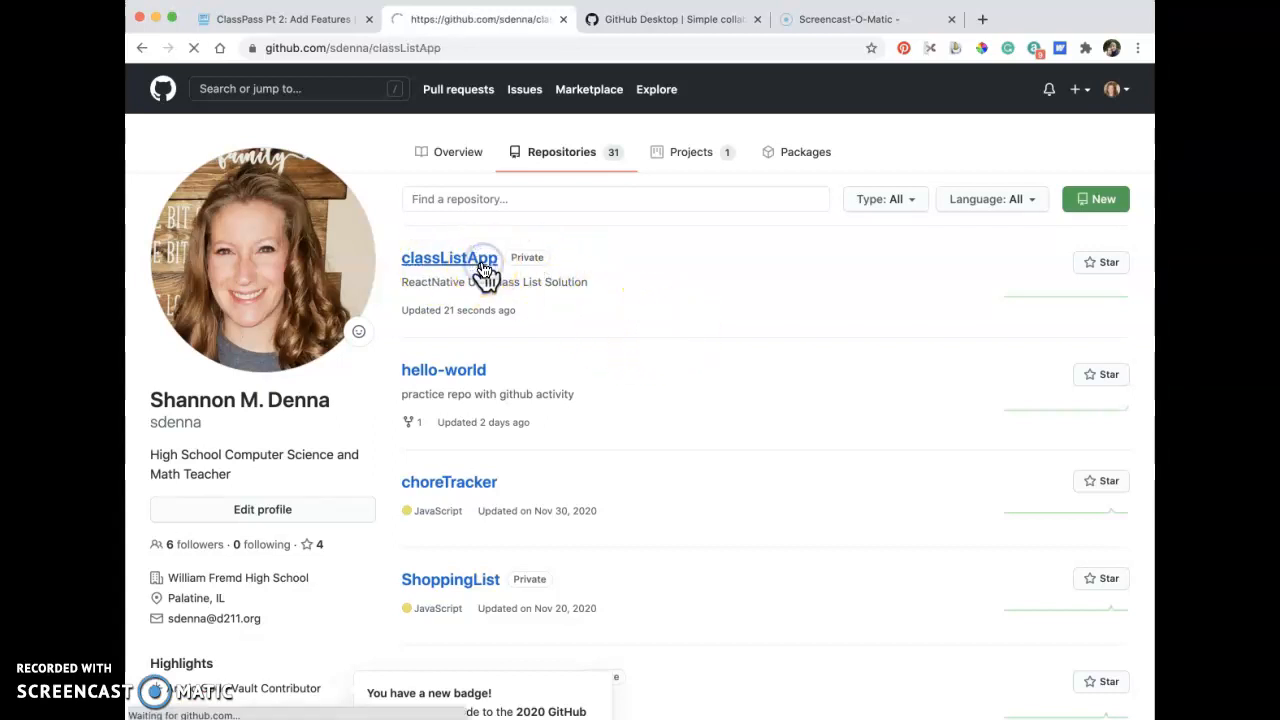
Open ClassPass_Pt_2__Add_Features.txt in the online classListApp repository and look through its code.
{"action": "scroll", "coordinate": [548, 519], "scroll_direction": "down", "scroll_amount": 3}
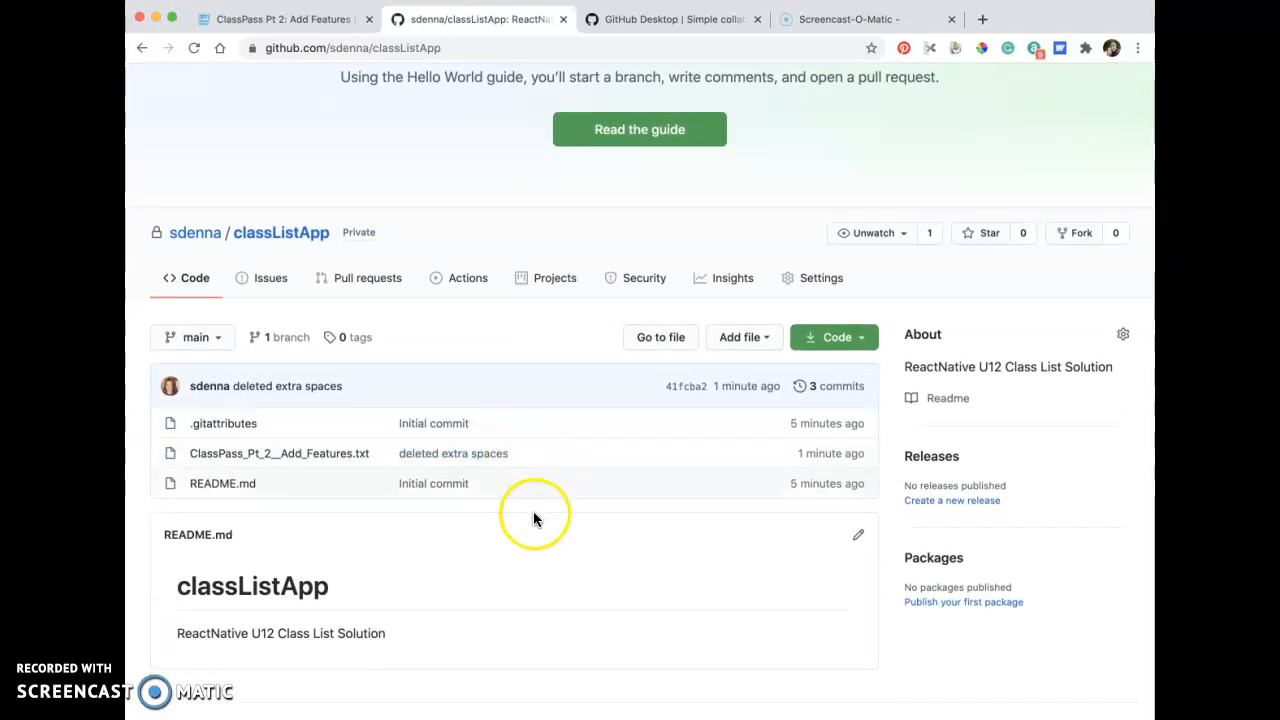
{"action": "scroll", "coordinate": [531, 514], "scroll_direction": "down", "scroll_amount": 1}
{"action": "left_click", "coordinate": [352, 396]}
{"action": "scroll", "coordinate": [525, 524], "scroll_direction": "down", "scroll_amount": 3}
{"action": "scroll", "coordinate": [525, 524], "scroll_direction": "down", "scroll_amount": 4}
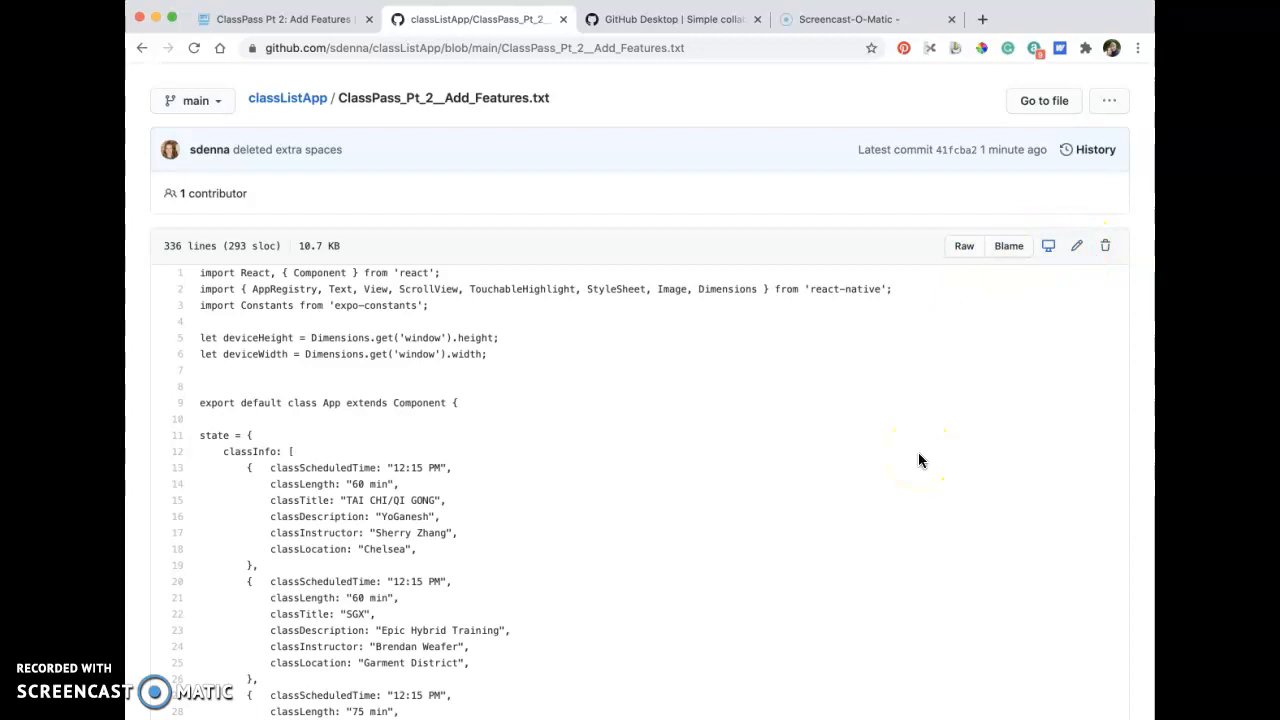
{"action": "scroll", "coordinate": [920, 460], "scroll_direction": "down", "scroll_amount": 10}
{"action": "scroll", "coordinate": [920, 460], "scroll_direction": "down", "scroll_amount": 5}
{"action": "scroll", "coordinate": [920, 460], "scroll_direction": "up", "scroll_amount": 15}
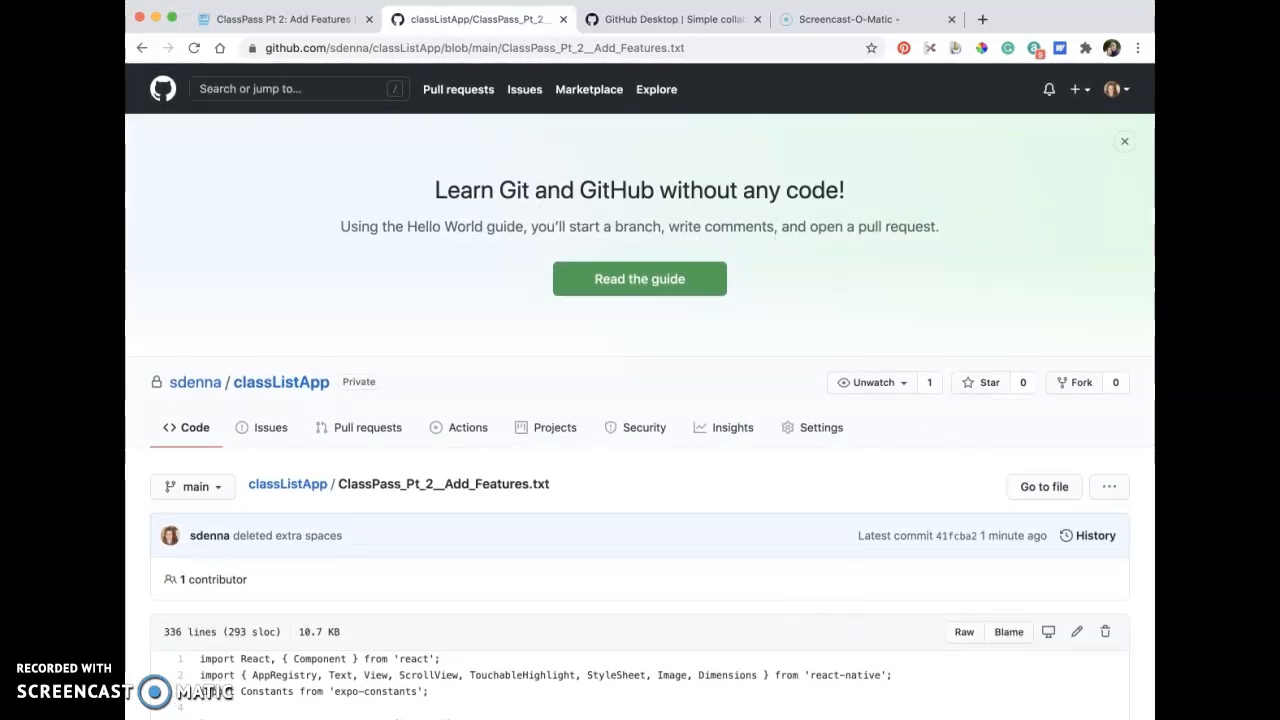
Switch back to GitHub Desktop to view the classListApp repository's changes.
{"action": "key", "text": "super+Tab"}
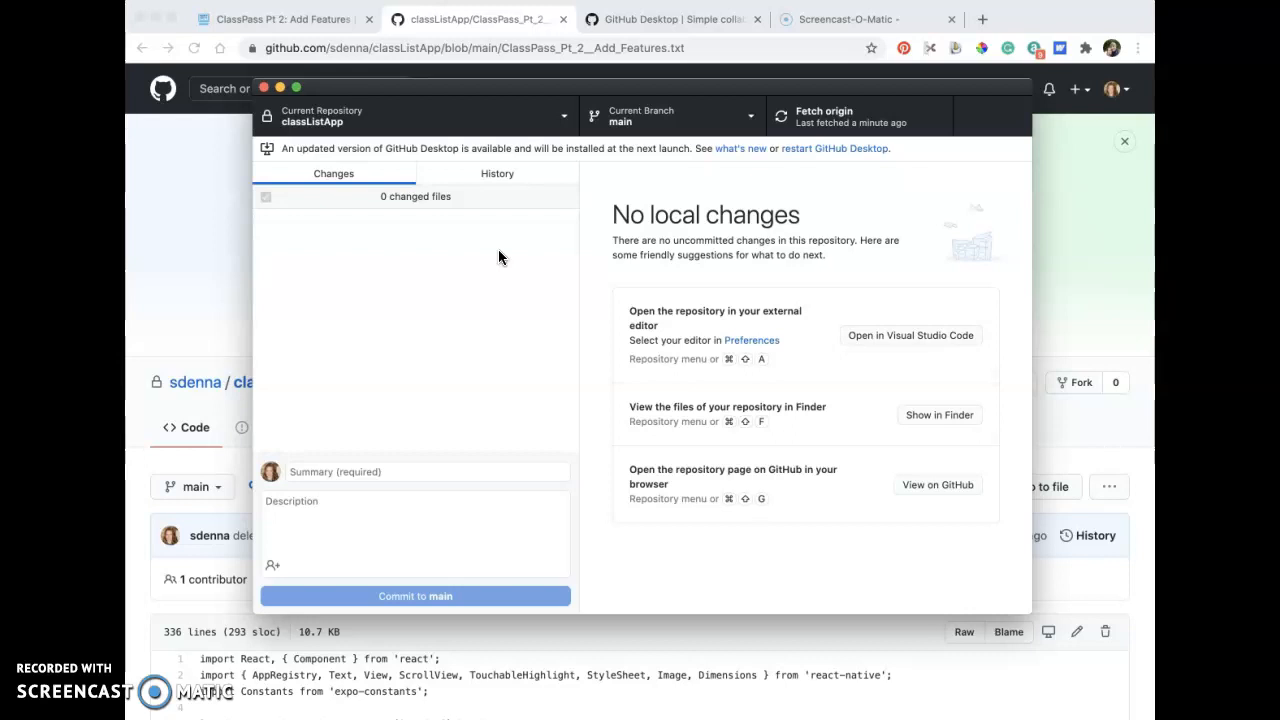
{"action": "left_click", "coordinate": [405, 381]}
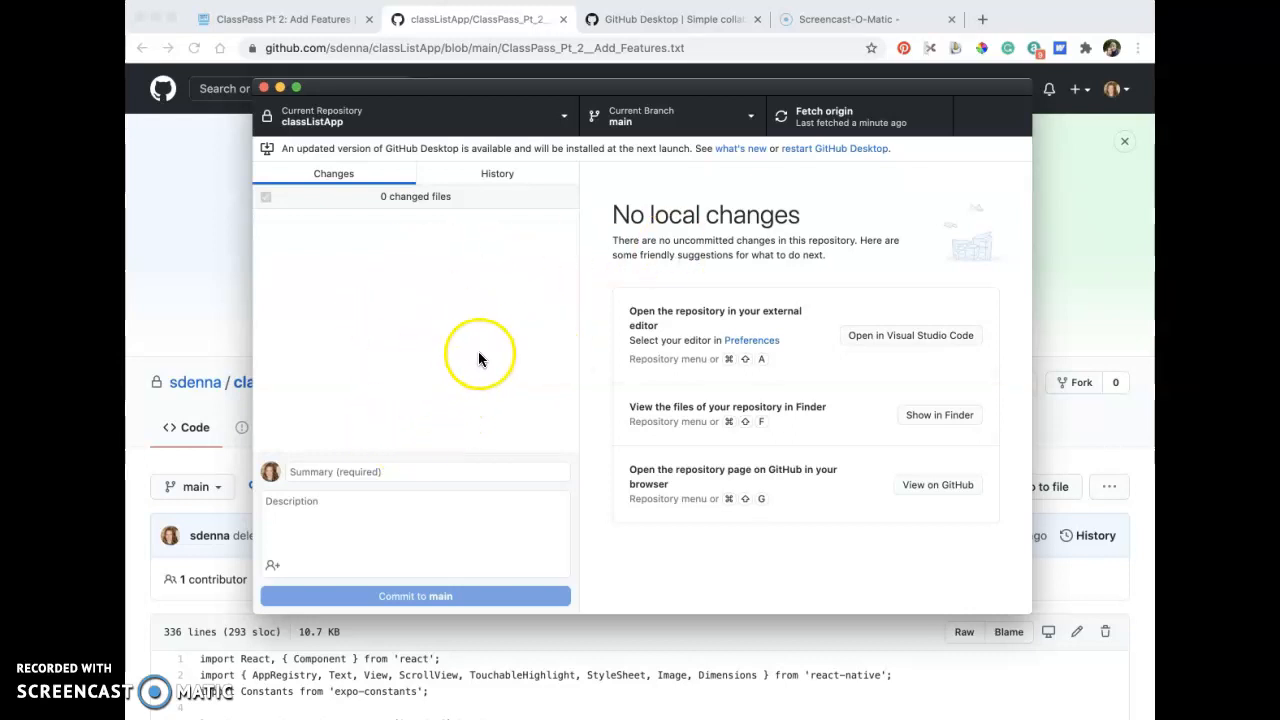